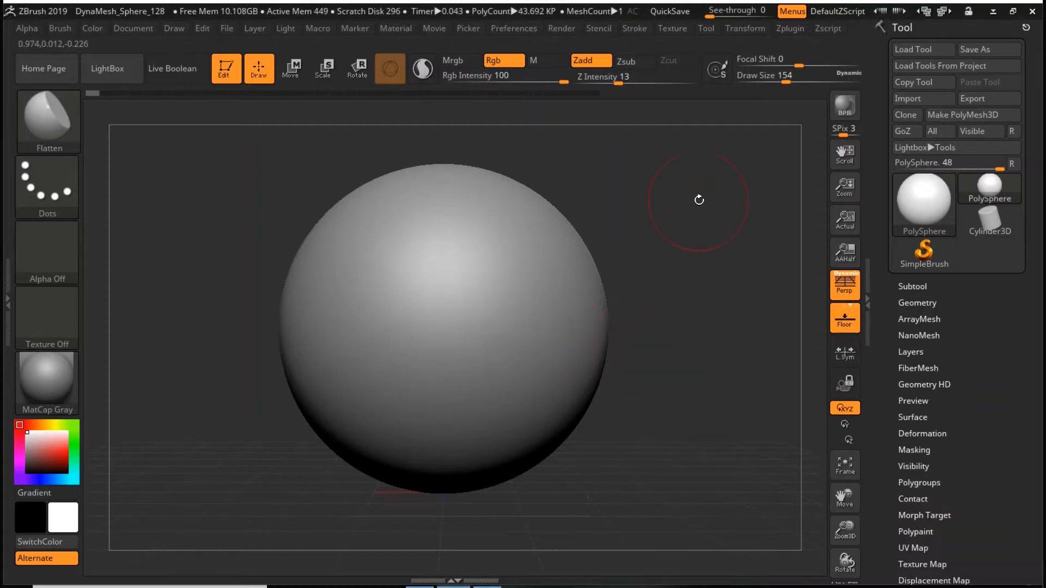
- Import the Realistic_White_Female_Low_Poly mesh from the Realistic_White_Female_Low_Poly folder in Brushes and Base Meshes
left_click(703, 30)
left_click(703, 47)
left_click(920, 101)
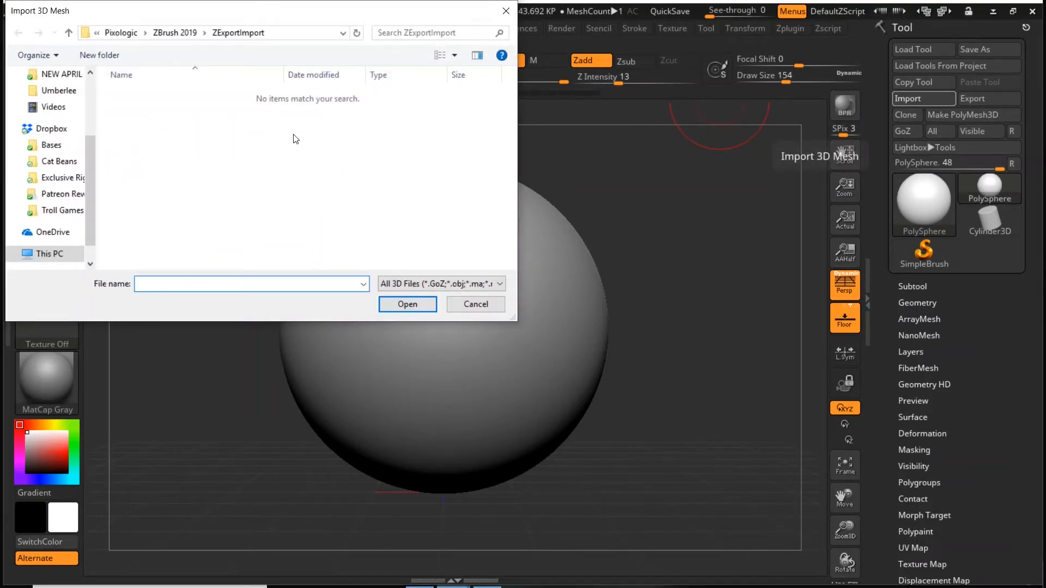
left_click(65, 198)
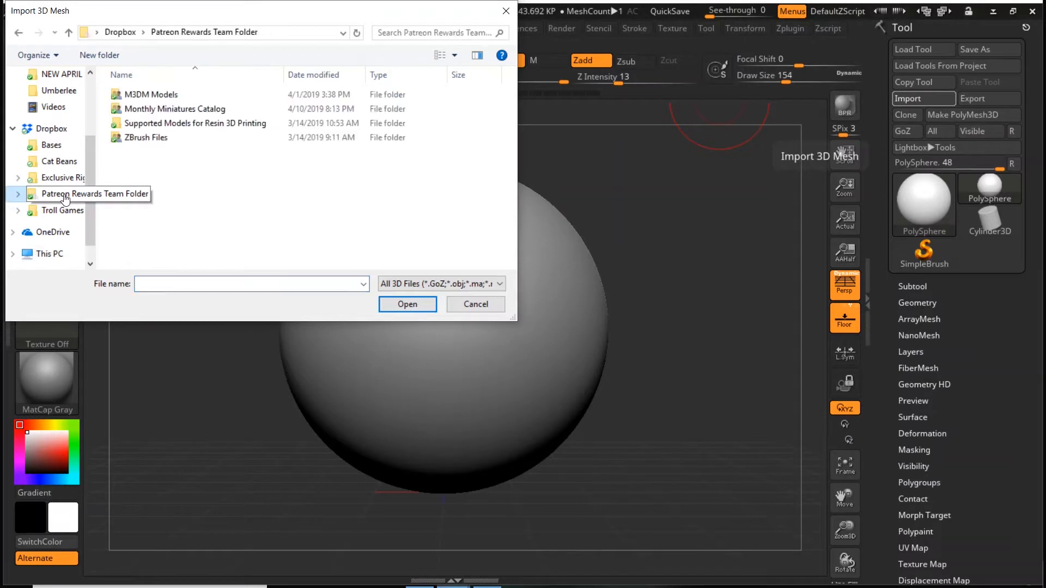
double_click(176, 139)
double_click(183, 94)
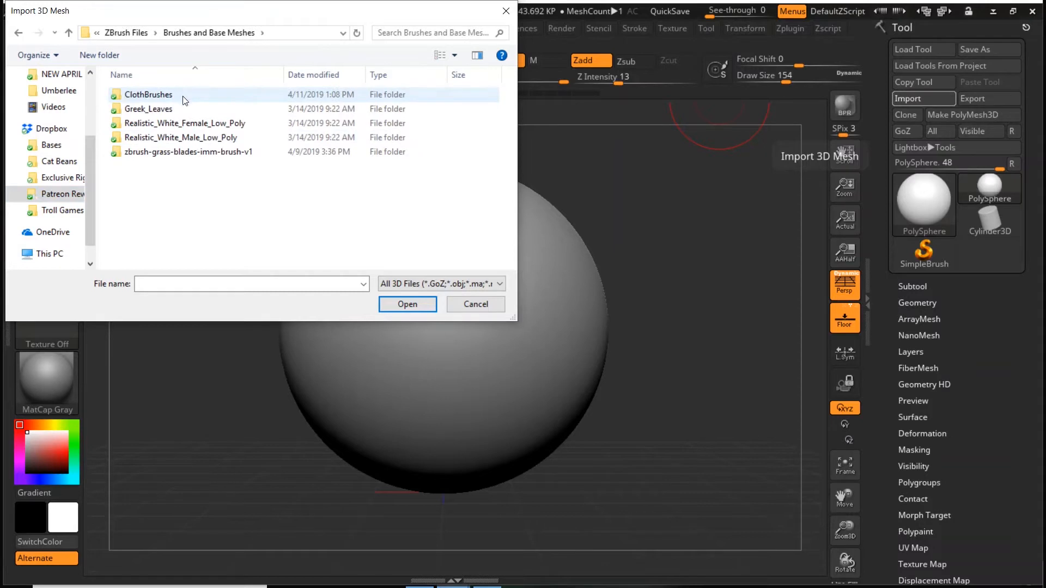
left_click(195, 125)
double_click(194, 125)
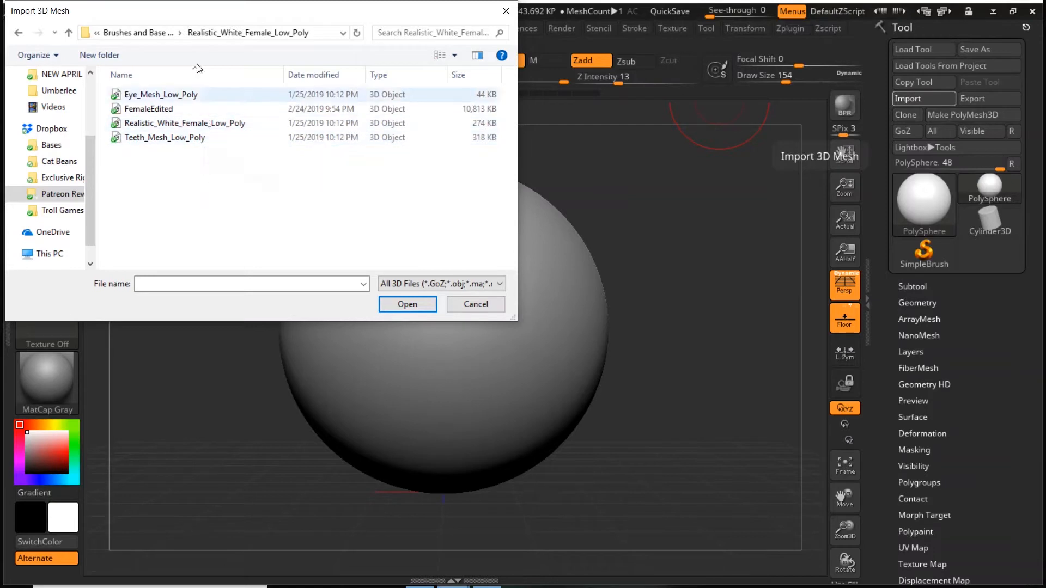
double_click(166, 125)
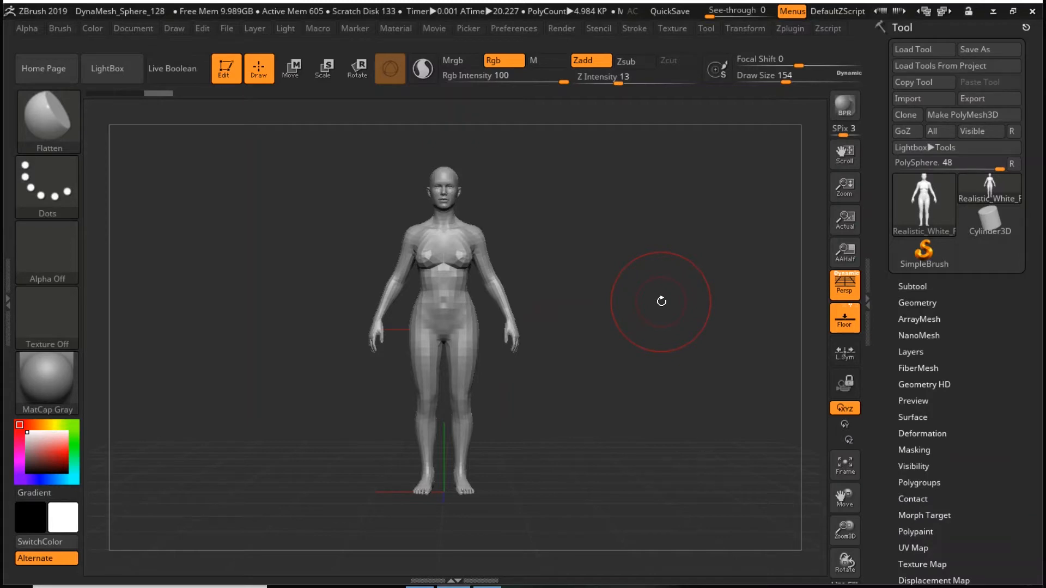
- Examine the imported figure from the front, three-quarter and side views, and restore the canvas to actual size
mouse_move(665, 320)
left_mouse_down()
mouse_move(595, 321)
mouse_move(662, 341)
mouse_move(682, 323)
mouse_move(672, 322)
left_mouse_up()
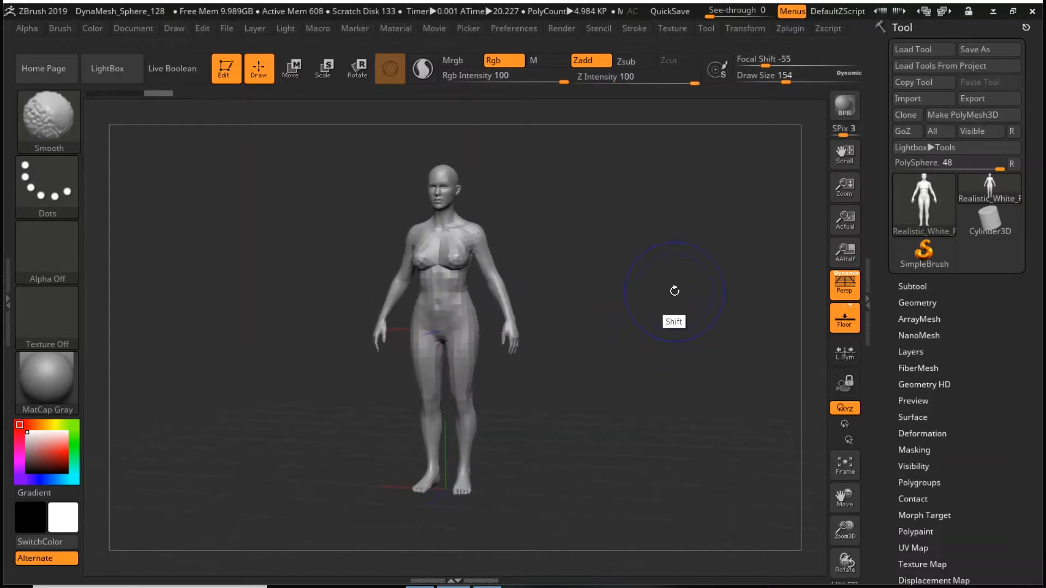
mouse_move(589, 388)
left_mouse_down("alt")
mouse_move(684, 341)
mouse_move(743, 437)
mouse_move(601, 520)
mouse_move(505, 393)
mouse_move(597, 325)
mouse_move(607, 381)
left_mouse_up("alt")
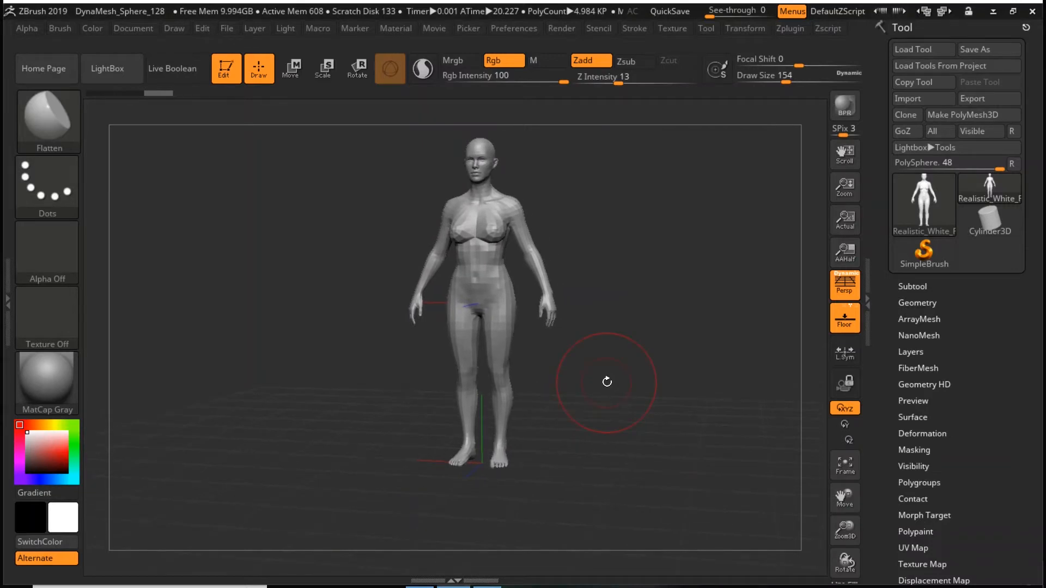
key("shift")
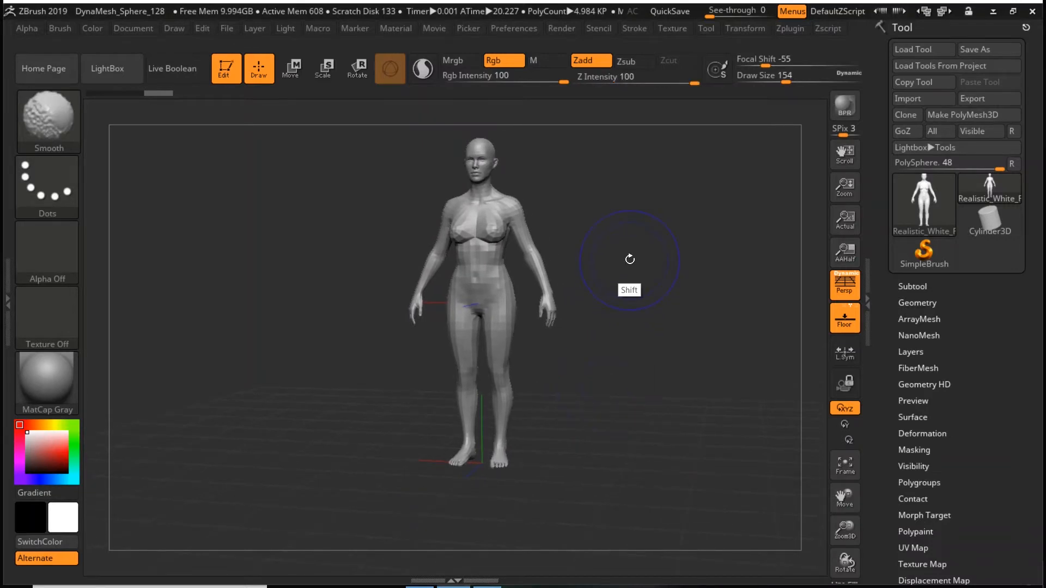
left_click_drag(633, 262, 656, 423, "shift")
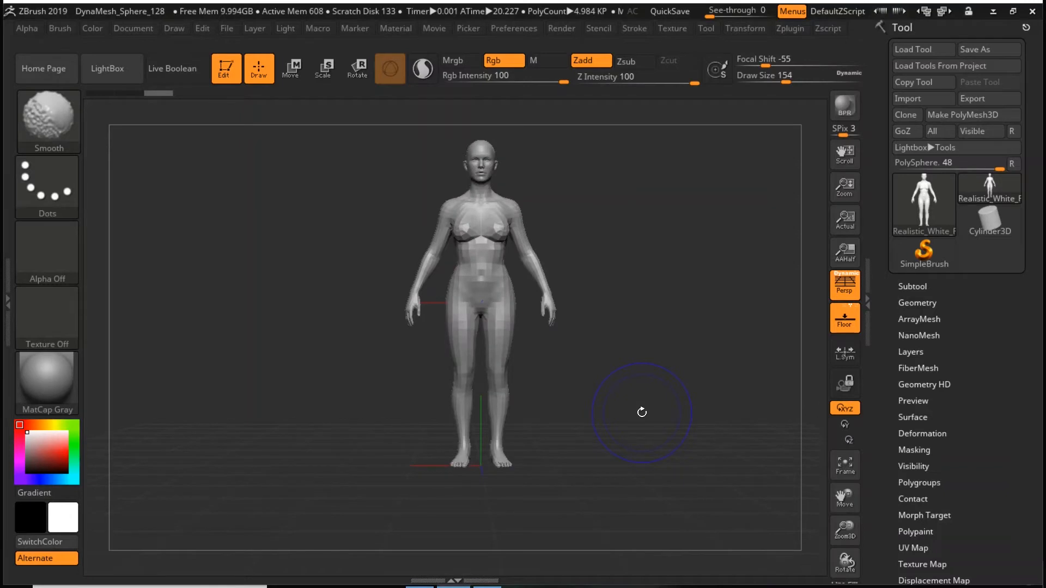
left_click_drag(611, 369, 681, 352)
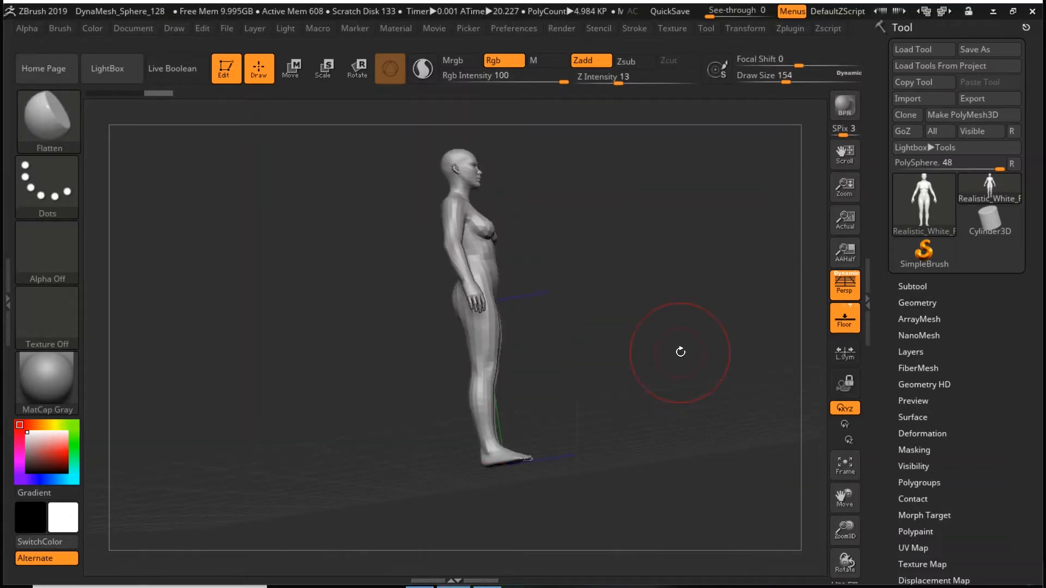
key("shift")
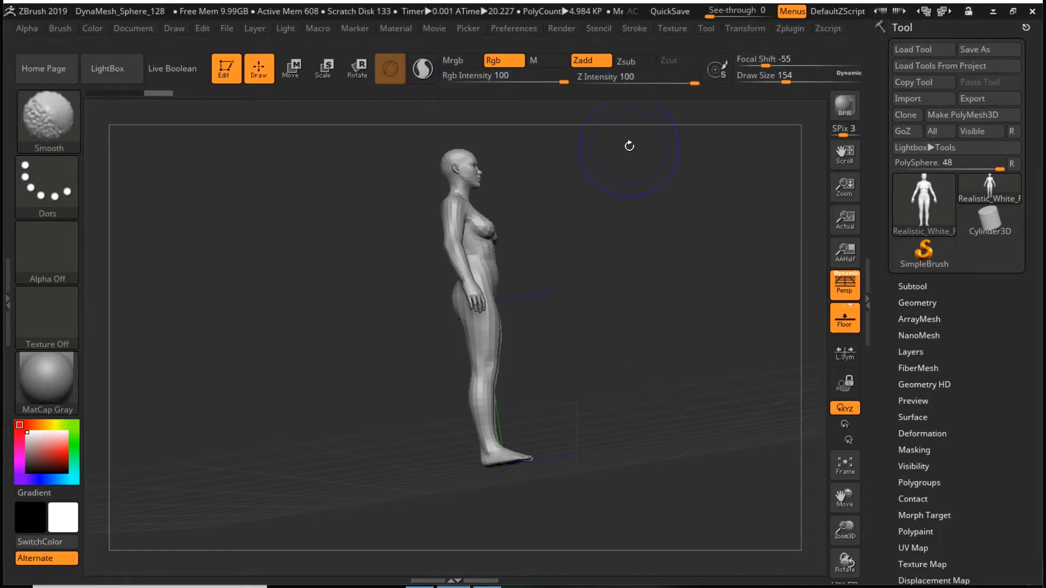
left_click_drag(630, 146, 623, 404, "shift")
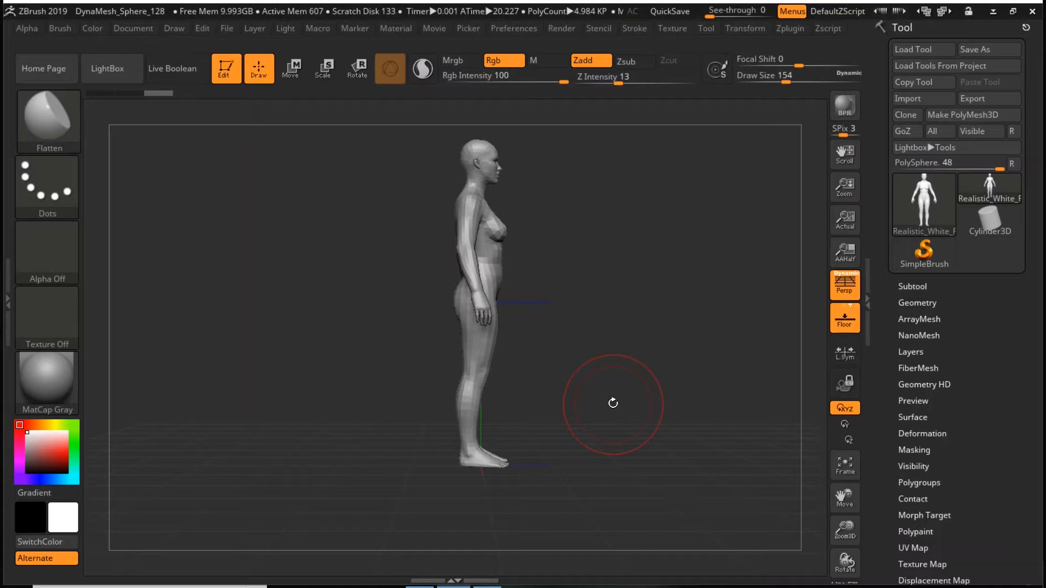
mouse_move(613, 403)
left_mouse_down()
mouse_move(637, 276)
mouse_move(670, 332)
mouse_move(649, 306)
mouse_move(669, 398)
left_mouse_up()
left_click_drag(657, 337, 619, 354, "alt")
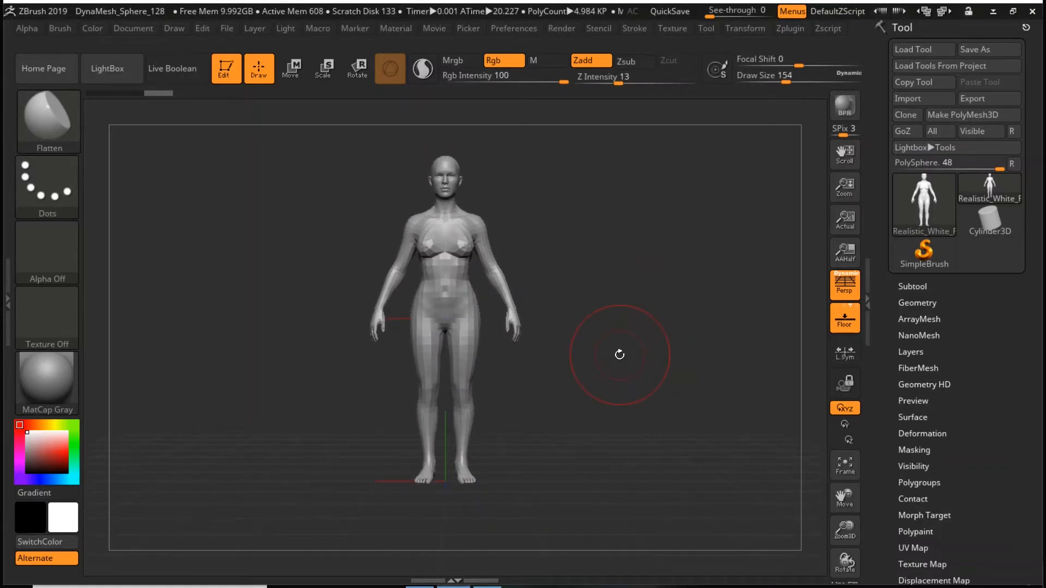
left_click_drag(844, 186, 843, 165)
mouse_move(642, 310)
left_mouse_down("alt")
mouse_move(909, 307)
mouse_move(656, 305)
left_mouse_up("alt")
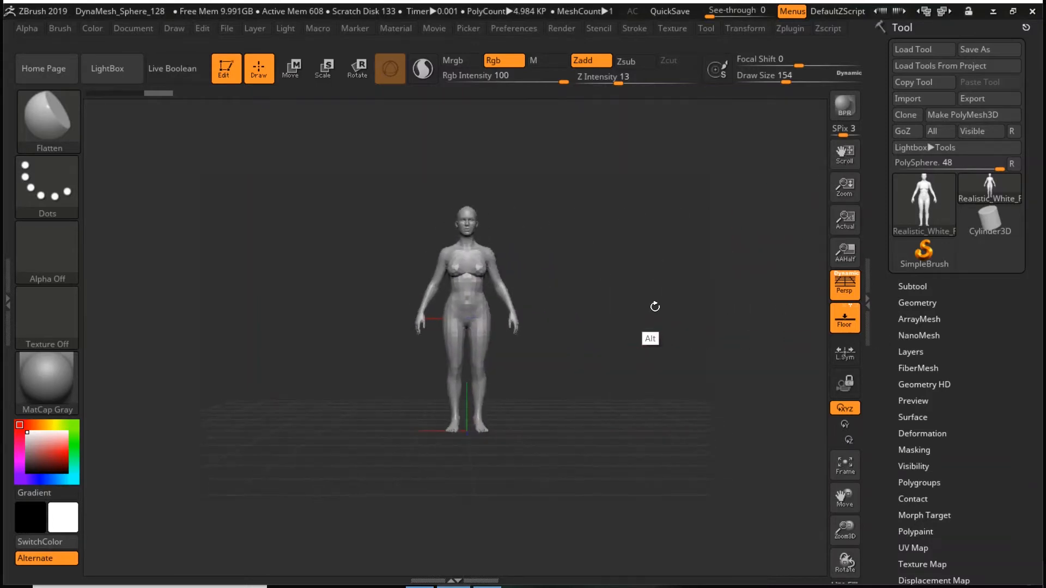
left_click(849, 226)
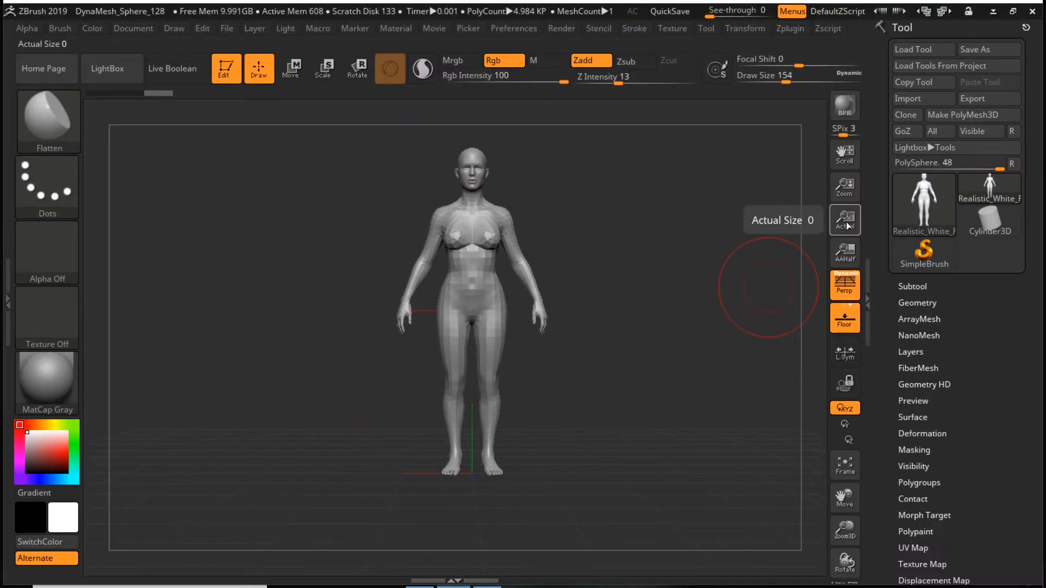
- Try smoothing the figure's face and head with the Smooth brush at draw size 33
left_click_drag(845, 529, 849, 572)
left_click_drag(845, 530, 811, 479)
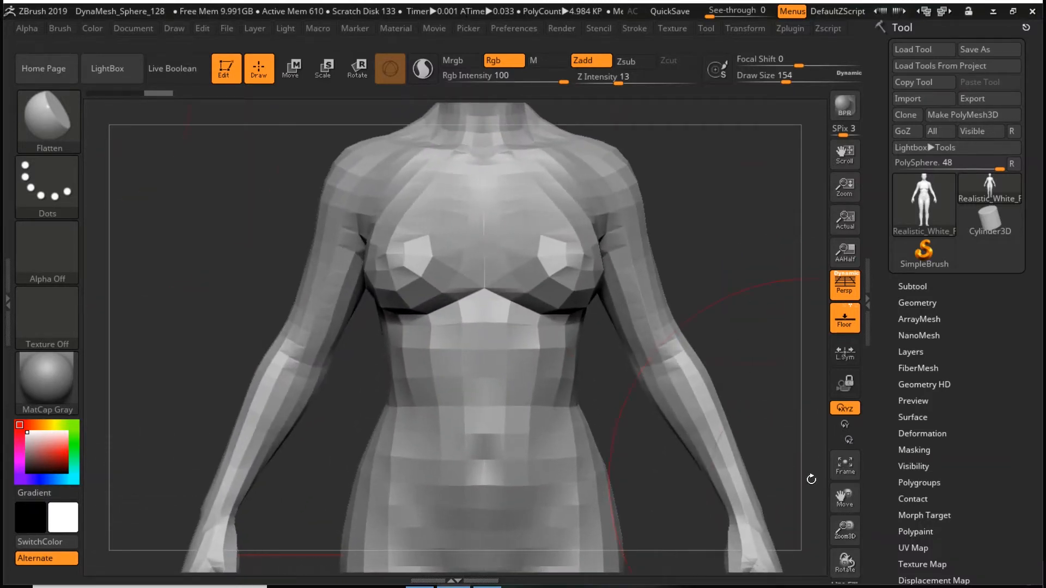
left_click_drag(738, 131, 689, 353, "alt")
key("space")
left_click_drag(717, 318, 691, 319)
key("shift")
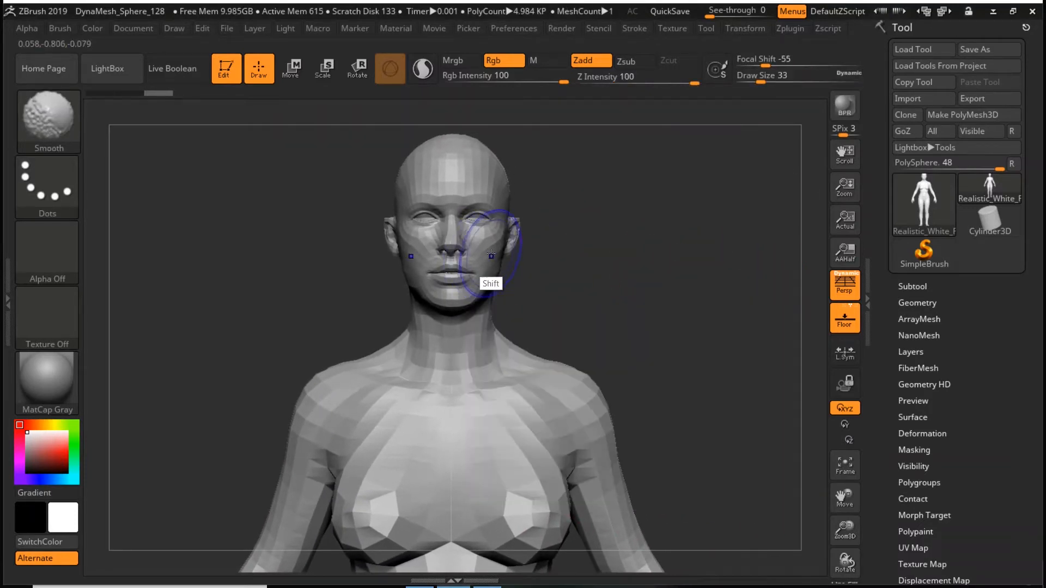
mouse_move(489, 246)
left_mouse_down("shift")
mouse_move(479, 253)
mouse_move(409, 185)
mouse_move(455, 144)
mouse_move(487, 209)
left_mouse_up("shift")
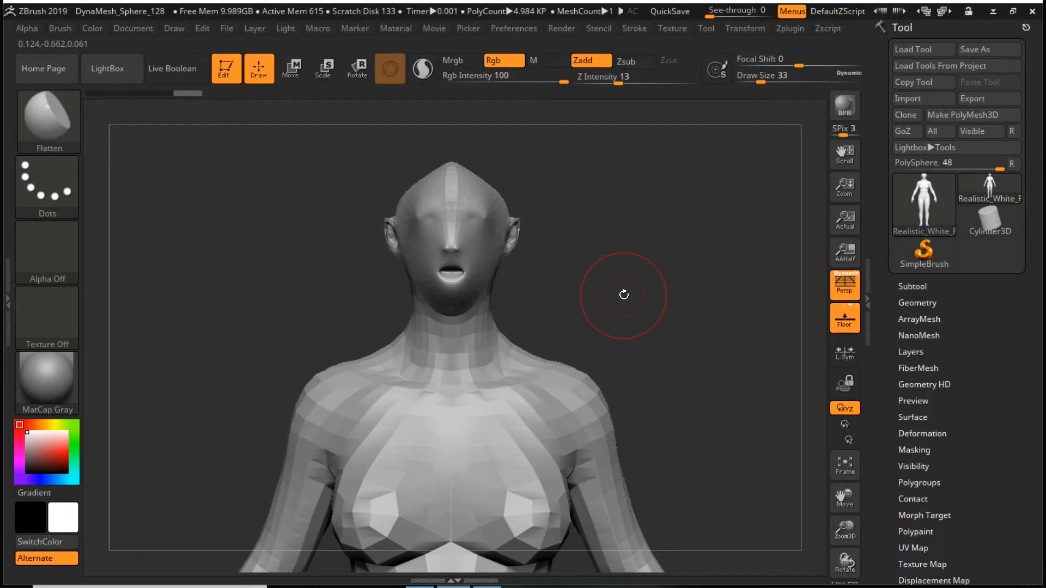
- Undo the smoothing strokes on the head
key("ctrl+z")
key("ctrl+z")
key("ctrl+z")
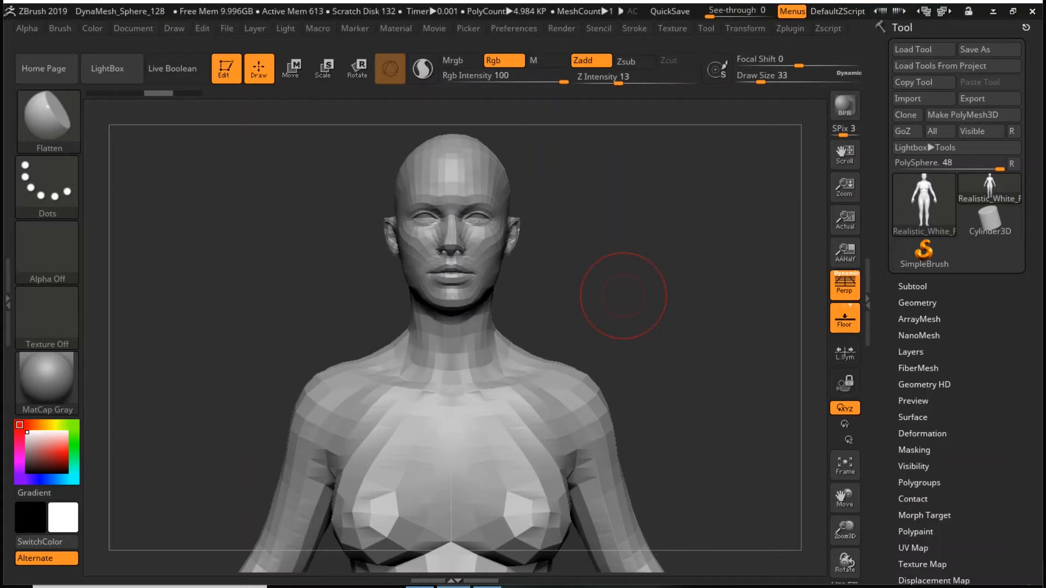
- Display the figure's polygon wireframe and open the DynaMesh settings in its geometry options
key("shift")
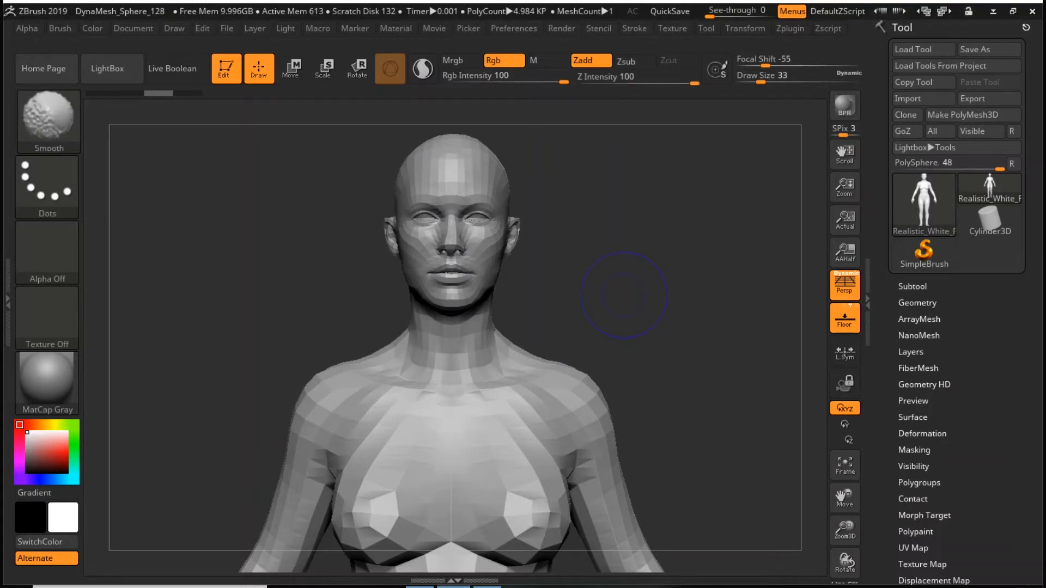
key("shift+f")
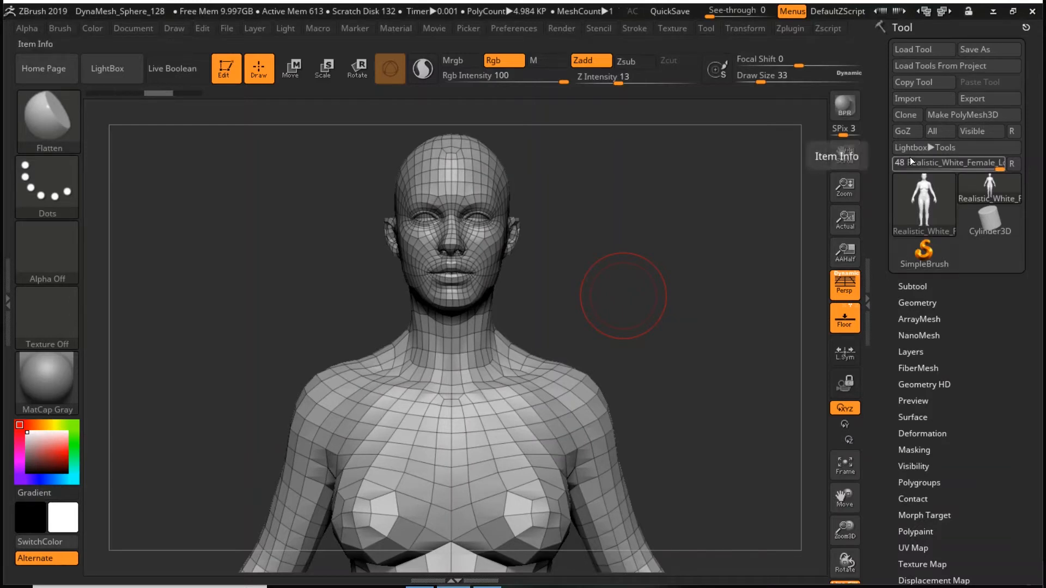
left_click(917, 303)
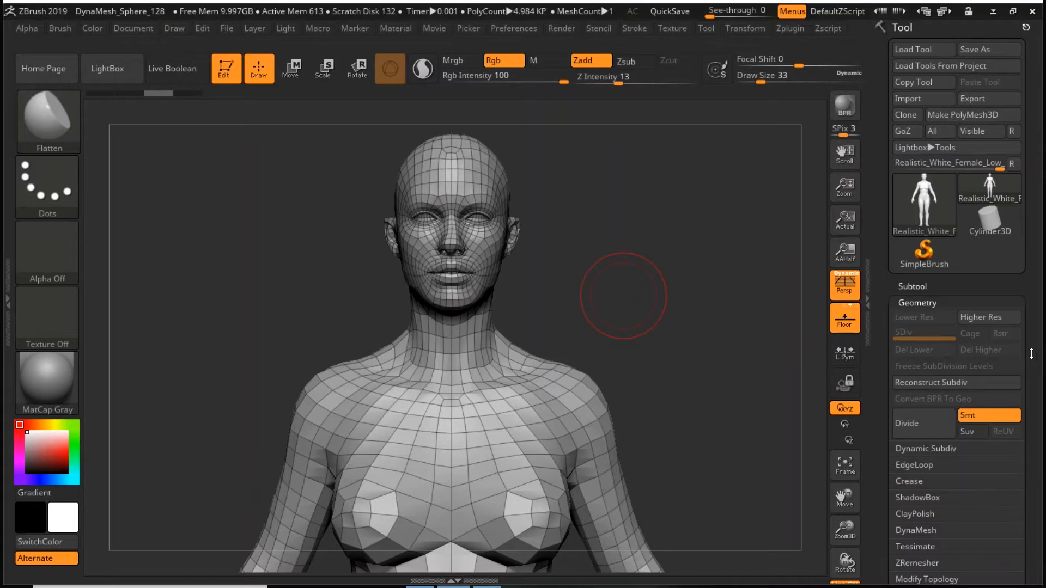
scroll(1032, 353, "down", 5)
left_click(917, 342)
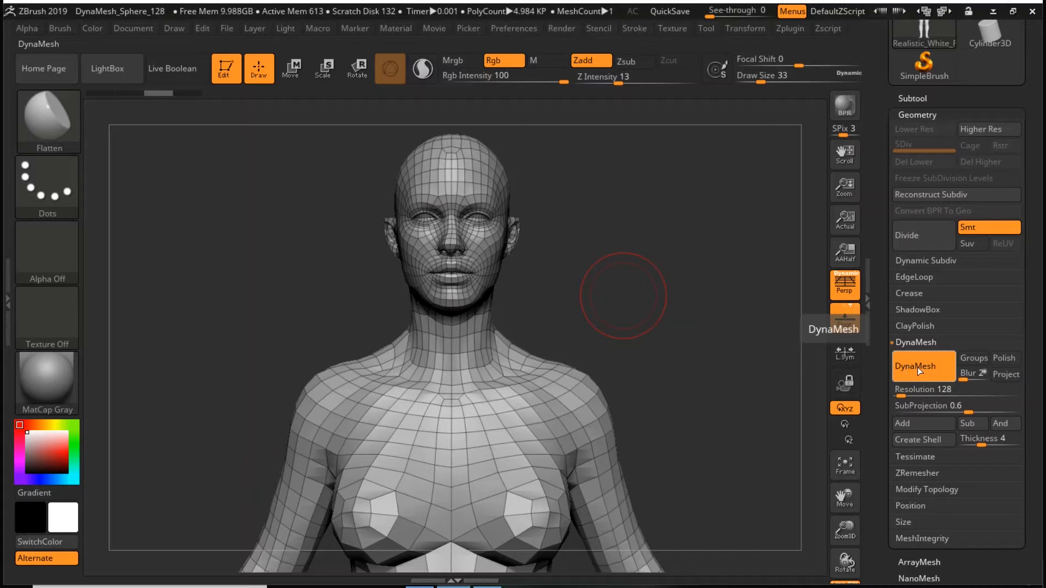
- Try remeshing the figure with DynaMesh at resolution 128, and undo the remesh
left_click(923, 366)
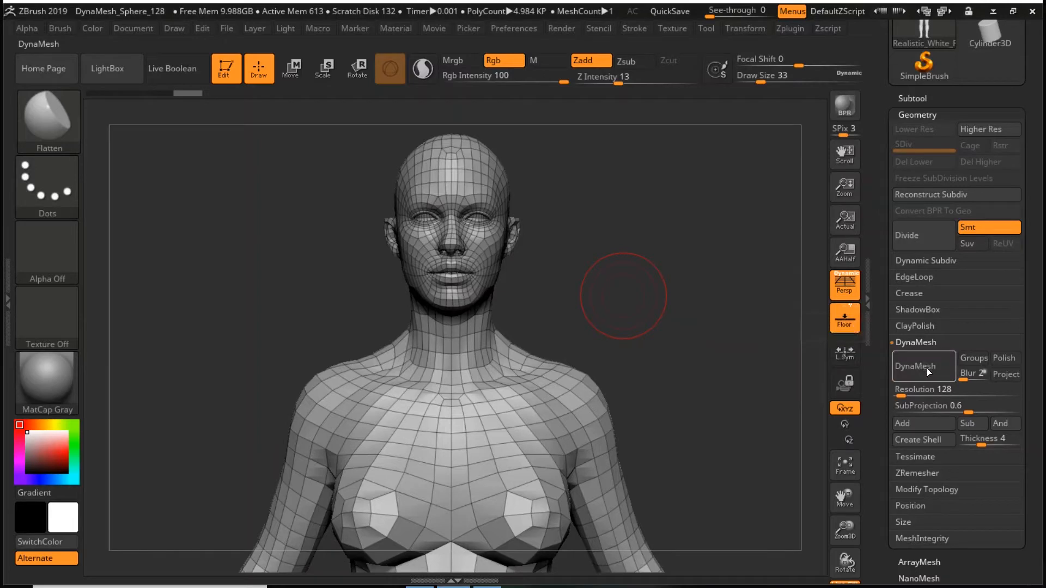
left_click(922, 366)
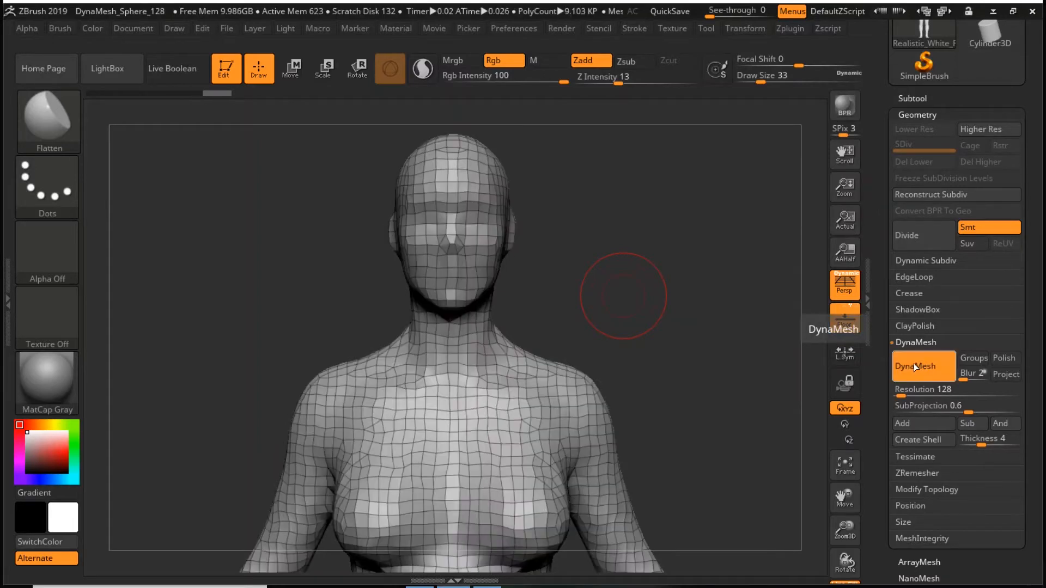
left_click(914, 375)
left_click_drag(900, 392, 909, 393)
key("ctrl+z")
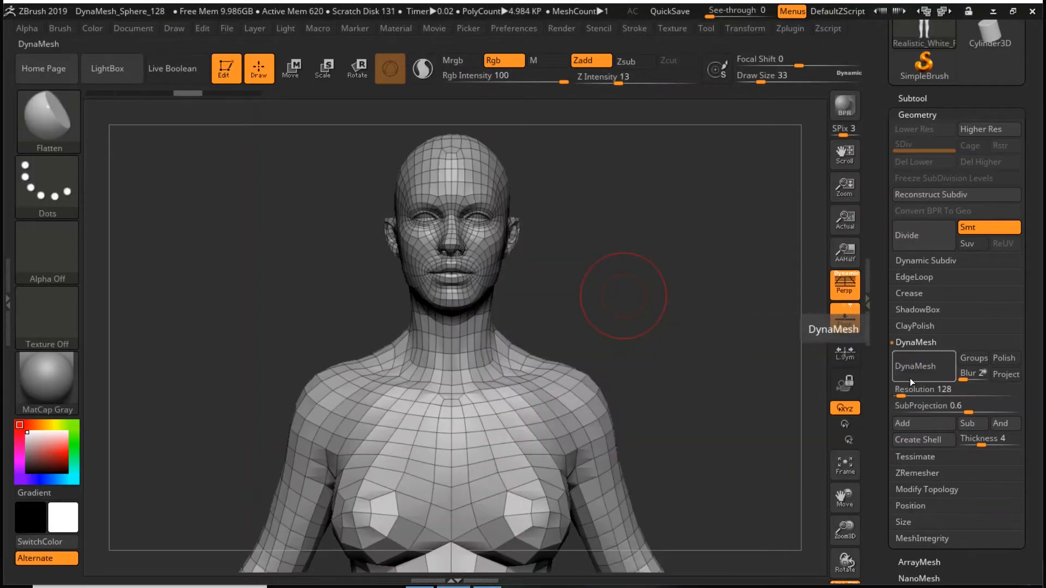
- Remesh the figure with DynaMesh at resolution 480
left_click_drag(908, 381, 910, 380)
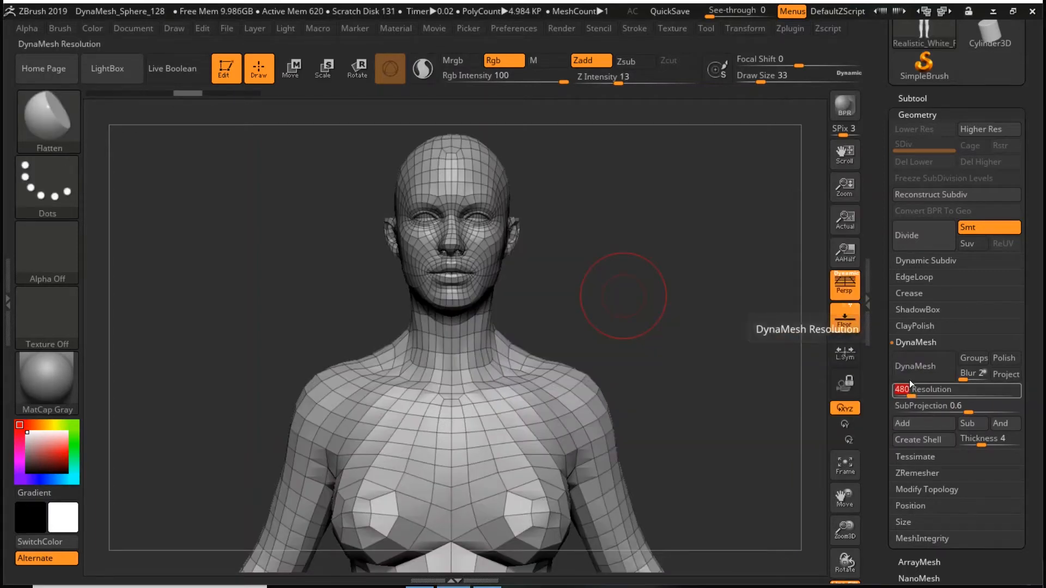
left_click(914, 374)
left_click_drag(558, 393, 568, 397, "shift")
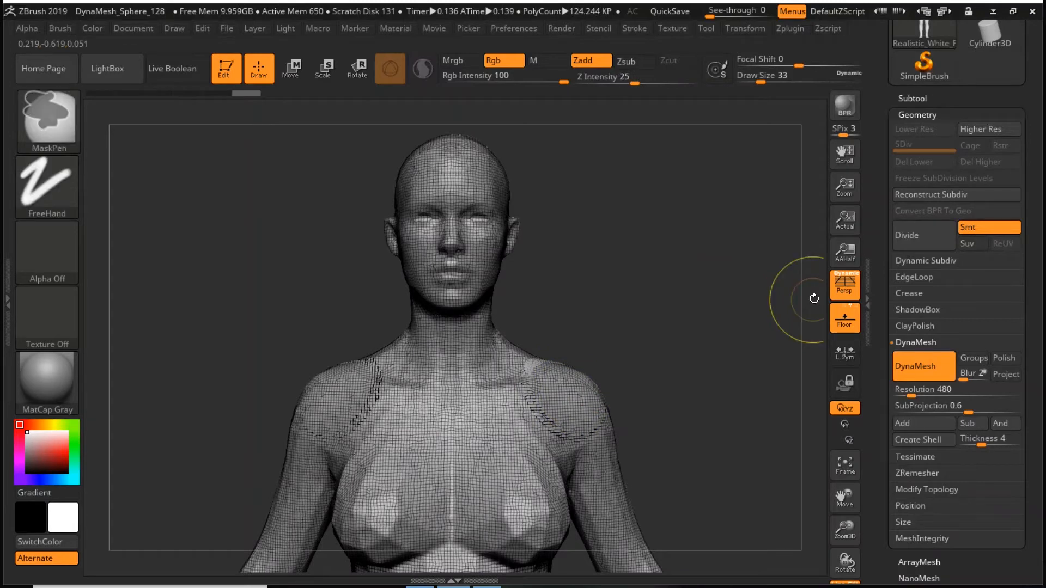
left_click_drag(659, 296, 687, 345, "ctrl")
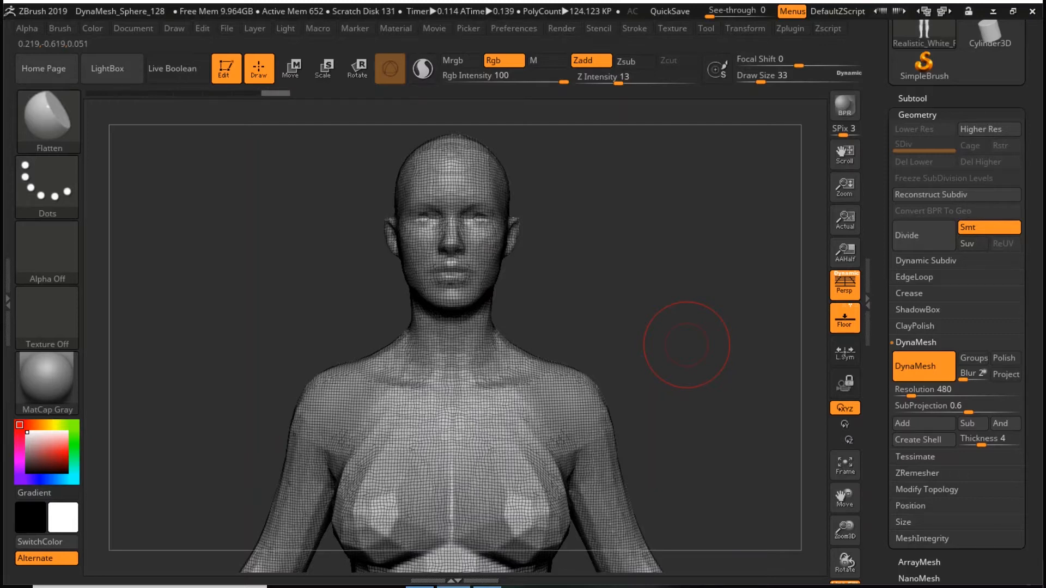
- Set the DynaMesh resolution to 880 and hide the polygon wireframe
left_click(913, 389)
type("880")
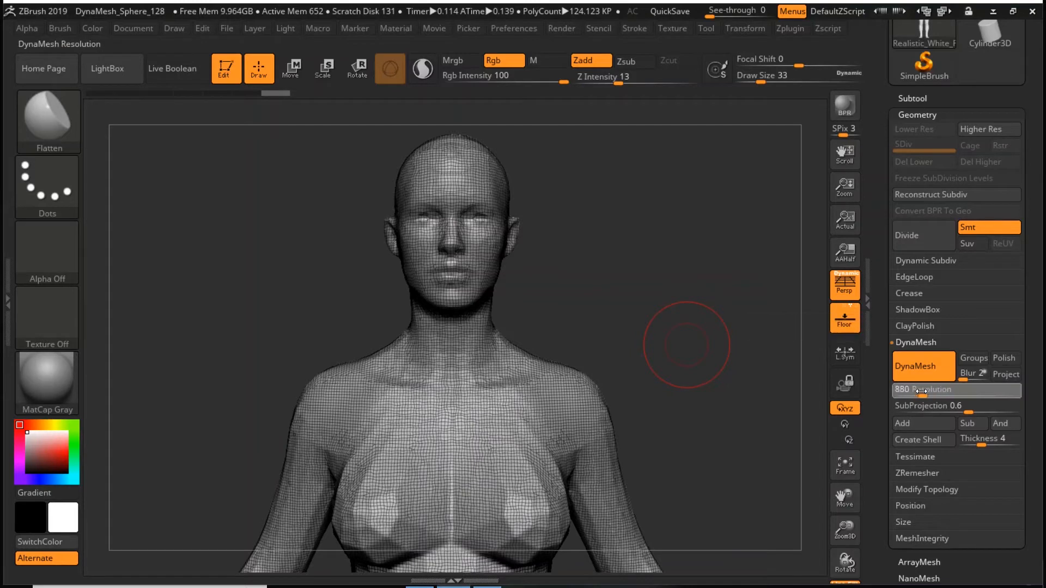
key("Return")
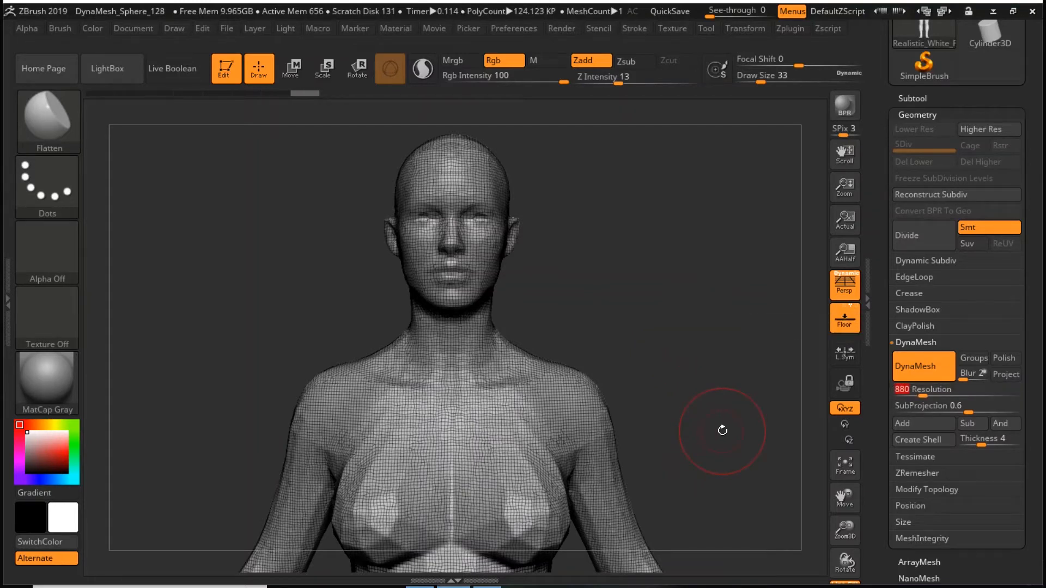
key("shift+f")
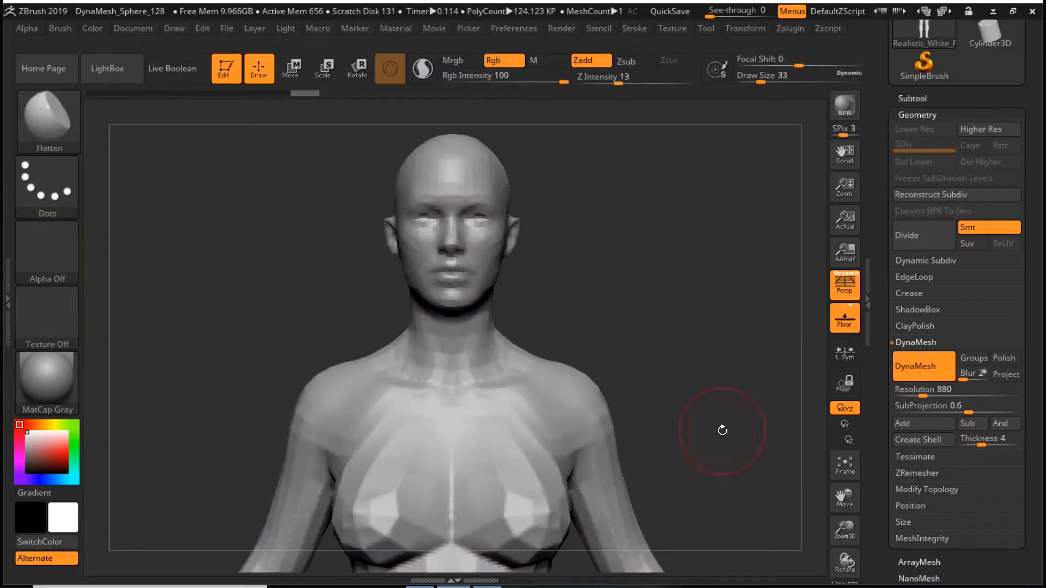
- Set the draw size to 8 and choose the ClayBuildup brush for sculpting the head
left_click_drag(586, 260, 758, 490)
mouse_move(719, 289)
left_mouse_down("alt")
mouse_move(687, 405)
mouse_move(699, 318)
mouse_move(688, 320)
left_mouse_up("alt")
key("space")
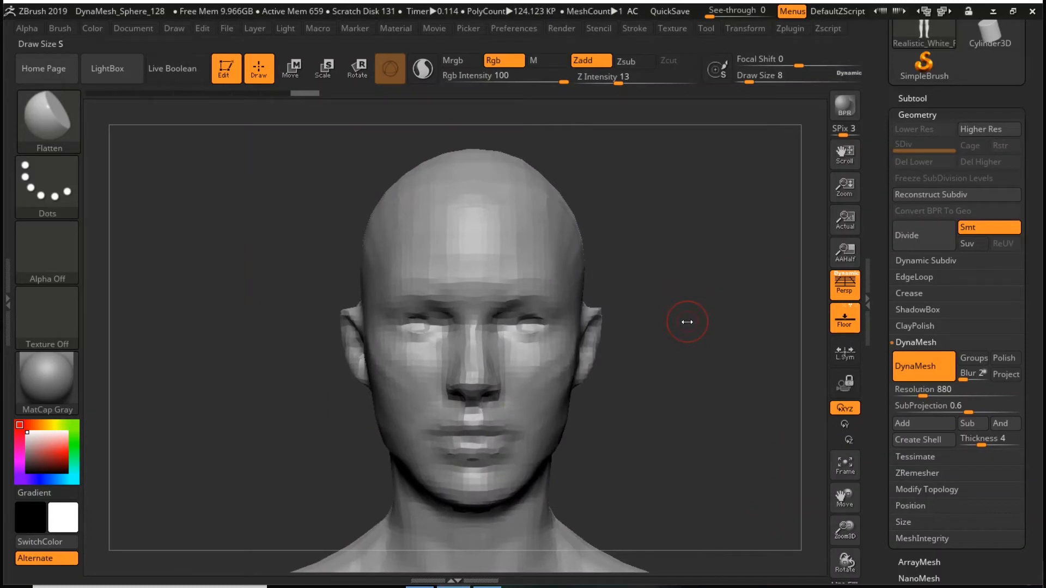
left_click(739, 30)
key("b")
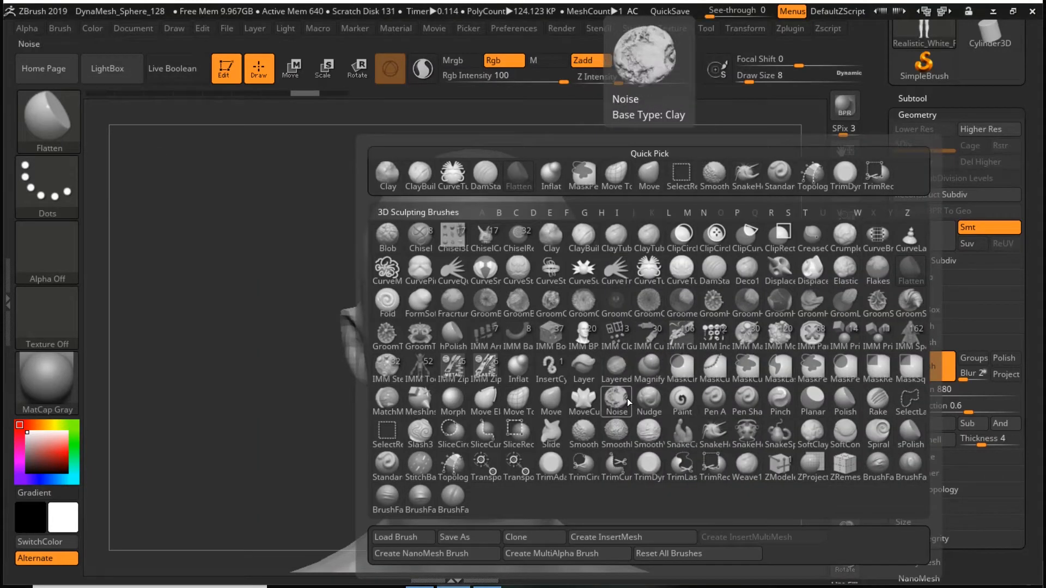
left_click(592, 236)
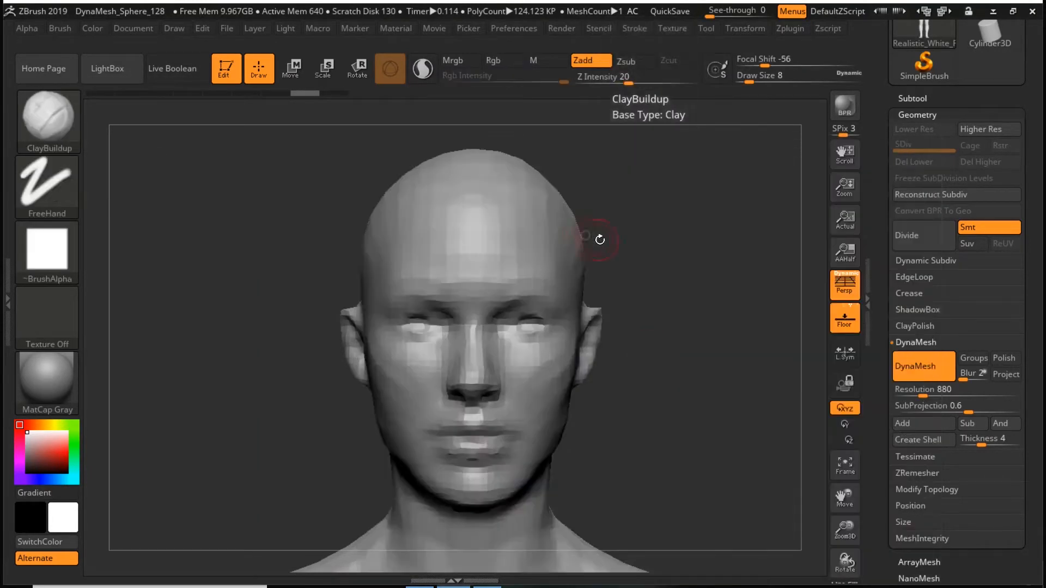
- Set the DynaMesh resolution to 1208, remesh the figure and check the new mesh density on its wireframe
key("space")
left_click_drag(650, 267, 676, 255)
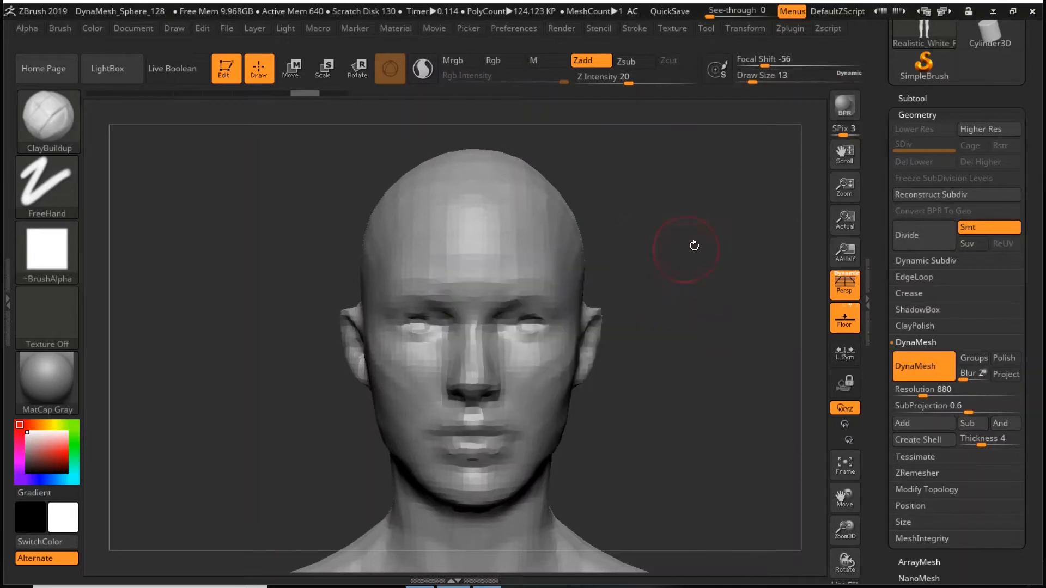
left_click(932, 392)
left_click_drag(652, 296, 717, 452, "ctrl")
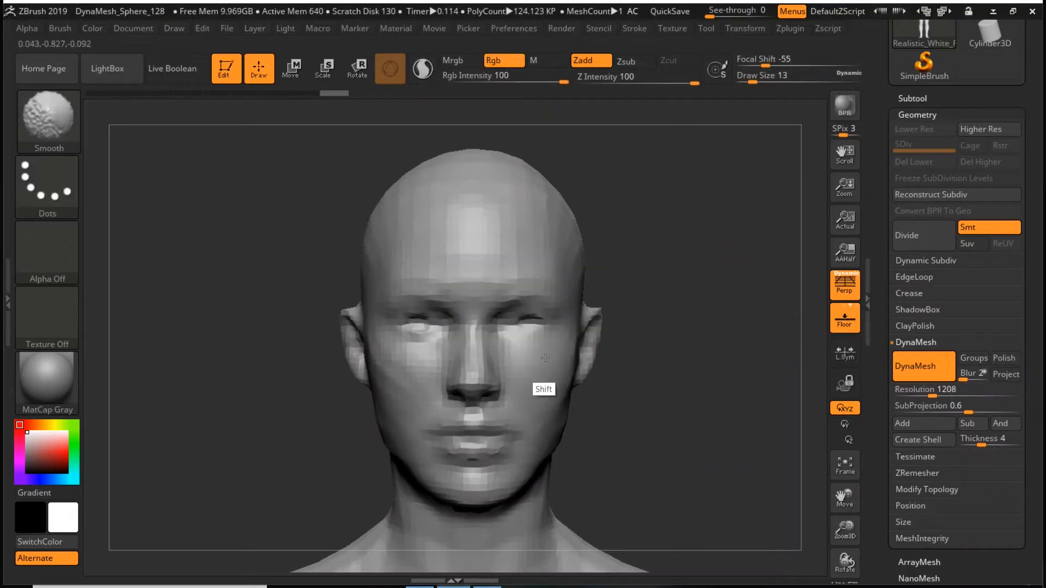
key("shift")
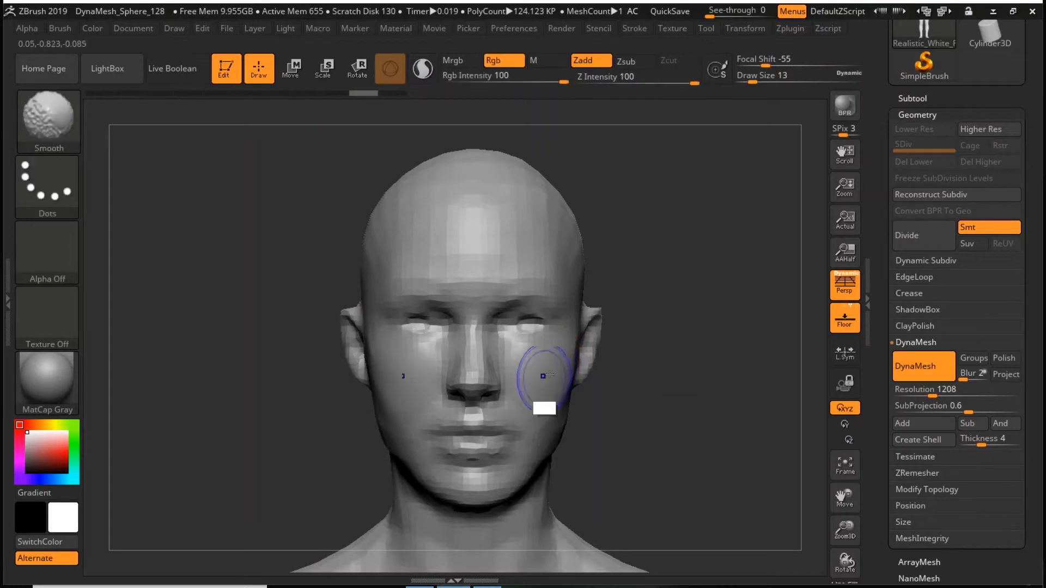
left_click_drag(685, 309, 731, 402, "ctrl")
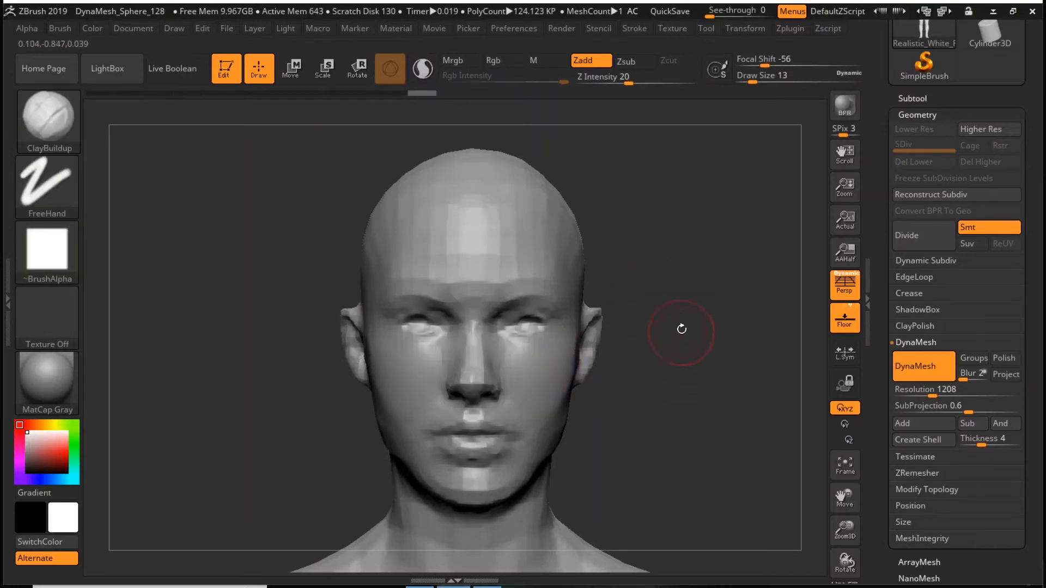
key("shift+f")
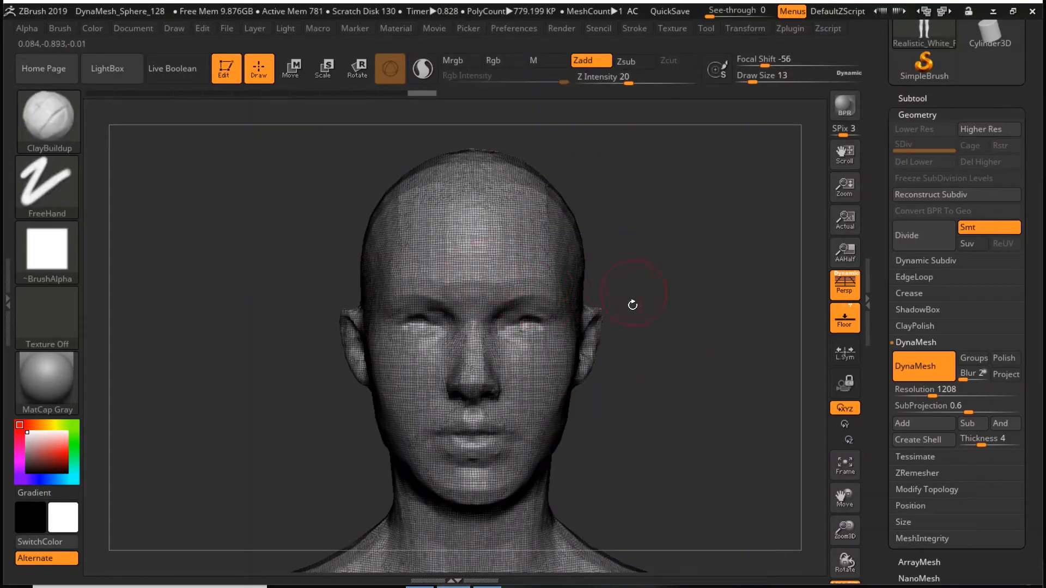
key("shift+f")
- Set the draw size to 23 and smooth the blocky facets on the forehead and face
key("space")
left_click_drag(619, 269, 638, 269)
key("shift")
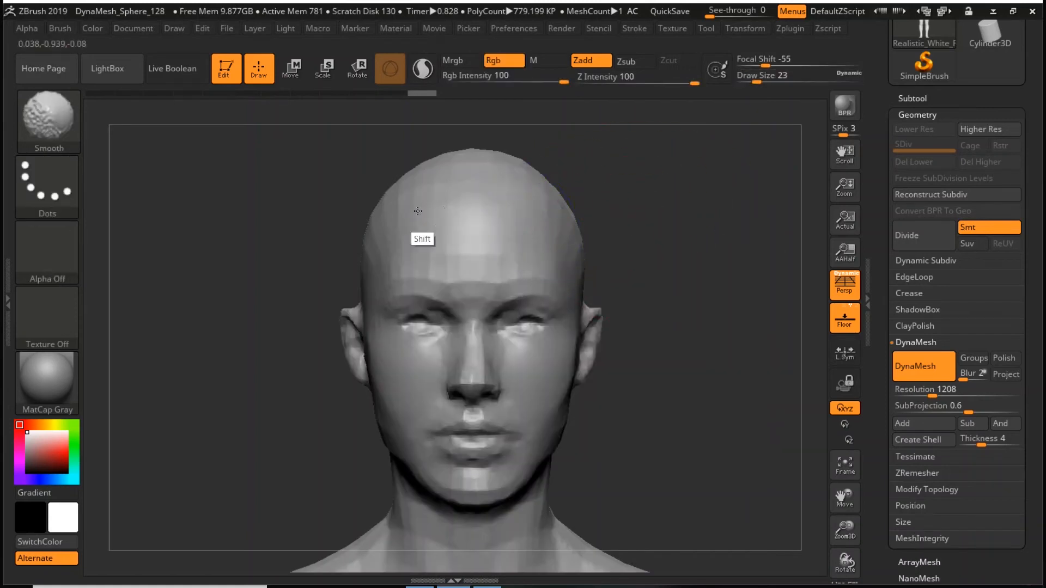
mouse_move(526, 214)
left_mouse_down("shift")
mouse_move(532, 407)
mouse_move(541, 326)
mouse_move(454, 292)
mouse_move(553, 402)
mouse_move(561, 395)
left_mouse_up("shift")
left_click_drag(694, 314, 616, 317)
mouse_move(738, 320)
left_mouse_down("shift")
mouse_move(634, 432)
mouse_move(645, 358)
left_mouse_up("shift")
- Smooth the ears away into the sides of the head
left_click_drag(453, 385, 129, 359)
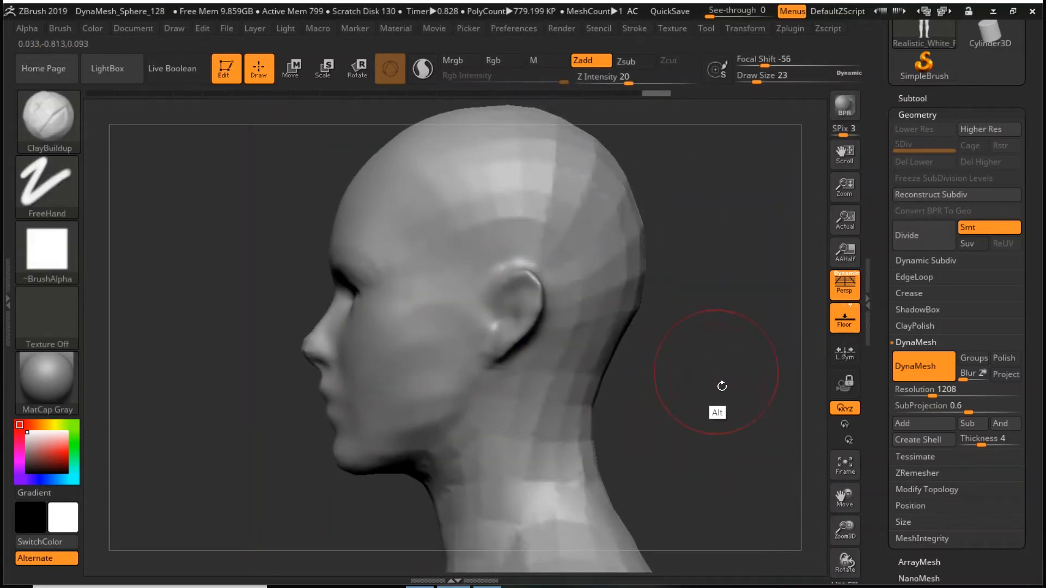
left_click_drag(722, 386, 771, 433, "alt")
mouse_move(563, 314)
left_mouse_down("shift")
mouse_move(570, 368)
mouse_move(580, 329)
mouse_move(569, 337)
left_mouse_up("shift")
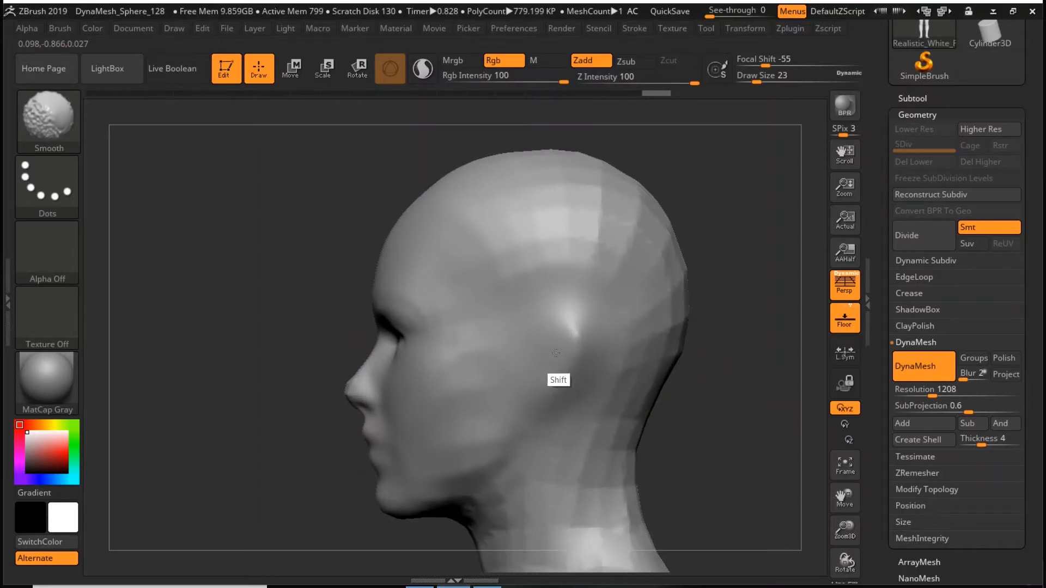
left_click_drag(701, 355, 776, 339)
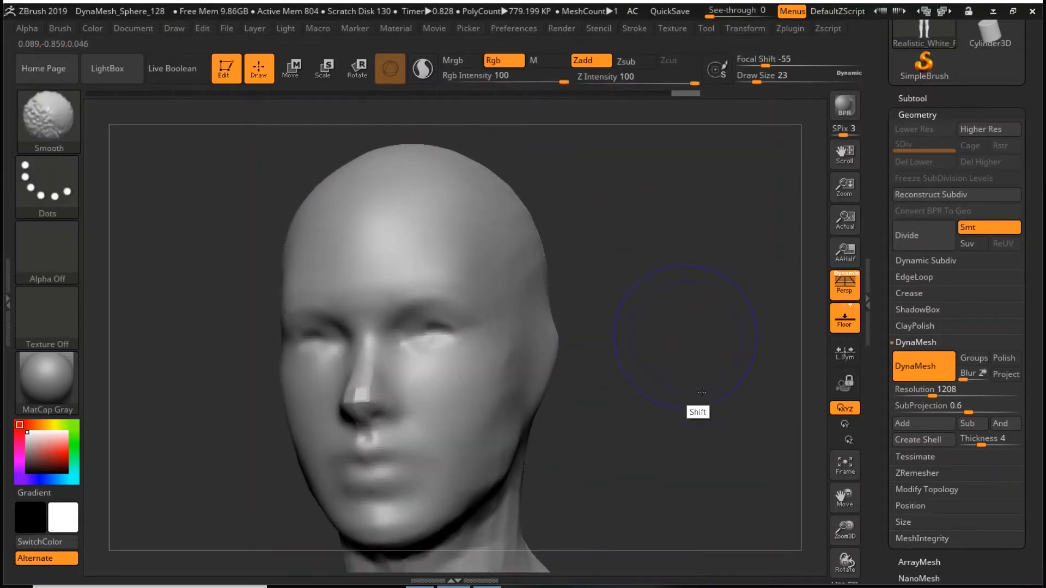
mouse_move(692, 376)
left_mouse_down("shift")
mouse_move(649, 381)
mouse_move(741, 368)
left_mouse_up("shift")
- Build up the brow ridge above the eyes with ClayBuildup at draw size 12 and Z intensity 7
key("space")
left_click_drag(692, 314, 683, 315)
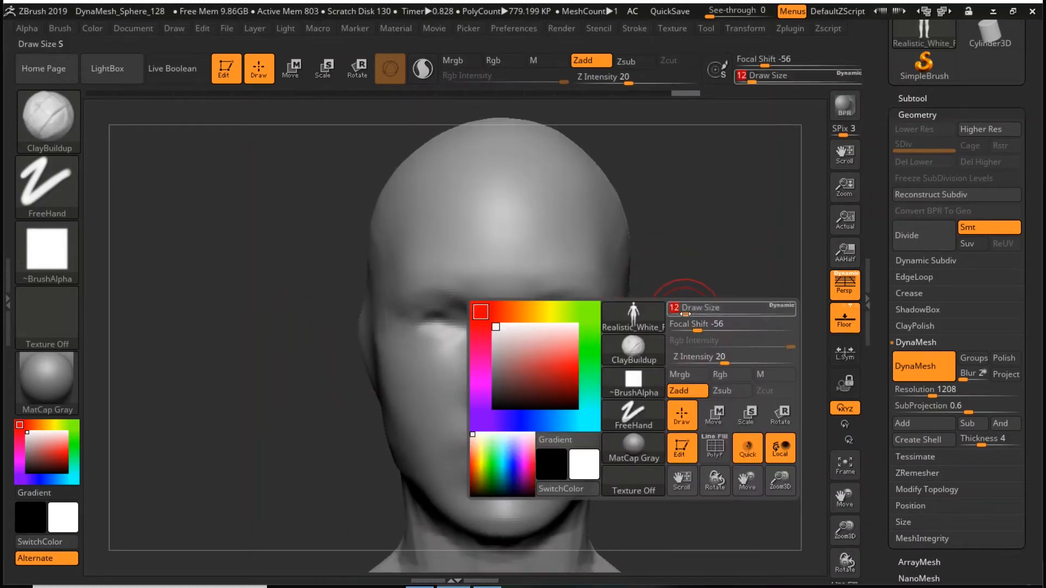
left_click_drag(519, 285, 564, 297)
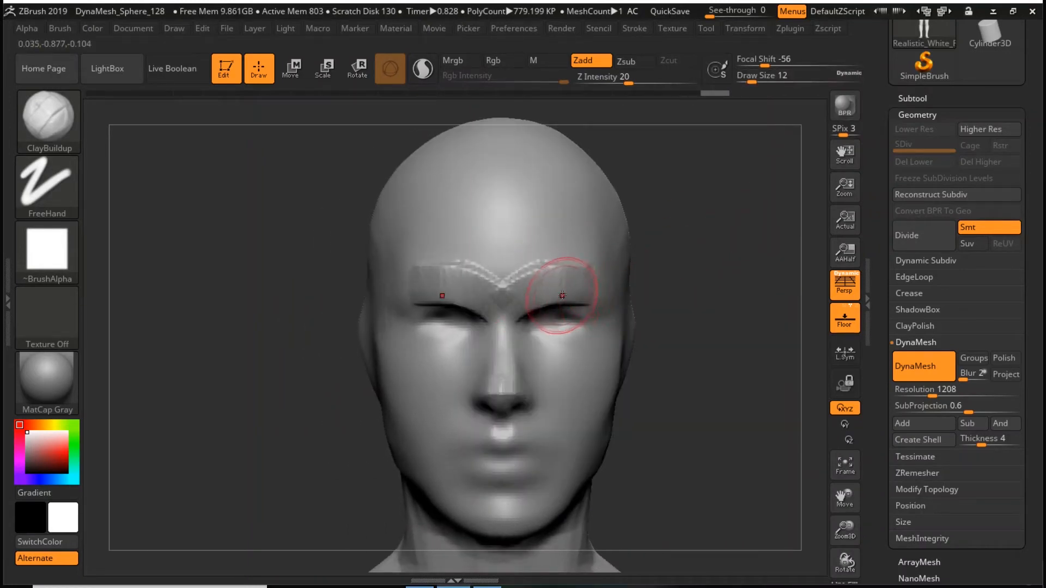
key("space")
left_click_drag(617, 343, 594, 344)
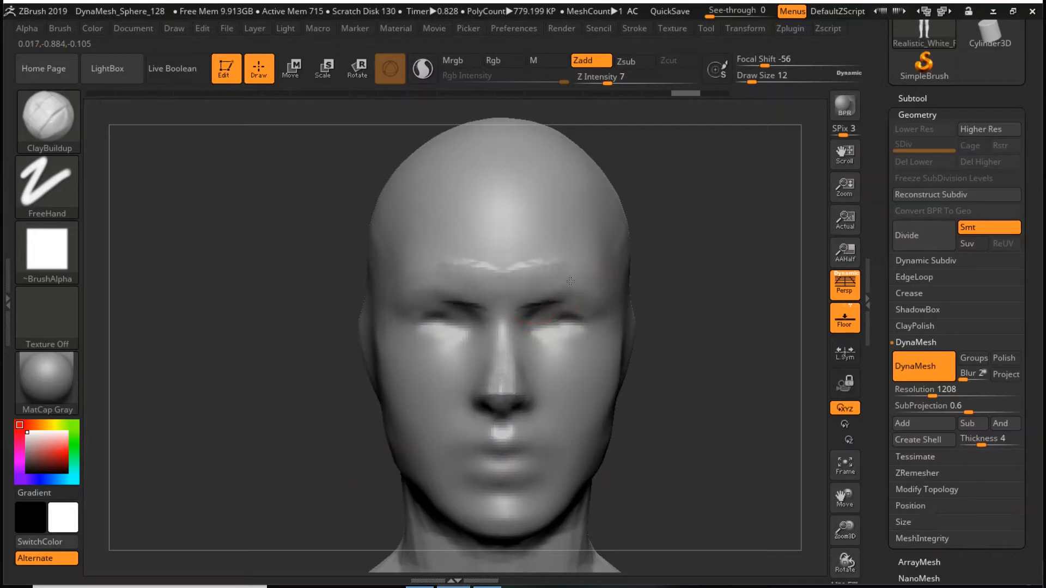
mouse_move(524, 294)
left_mouse_down()
mouse_move(594, 291)
mouse_move(582, 278)
mouse_move(597, 295)
mouse_move(571, 267)
mouse_move(614, 276)
mouse_move(611, 289)
left_mouse_up()
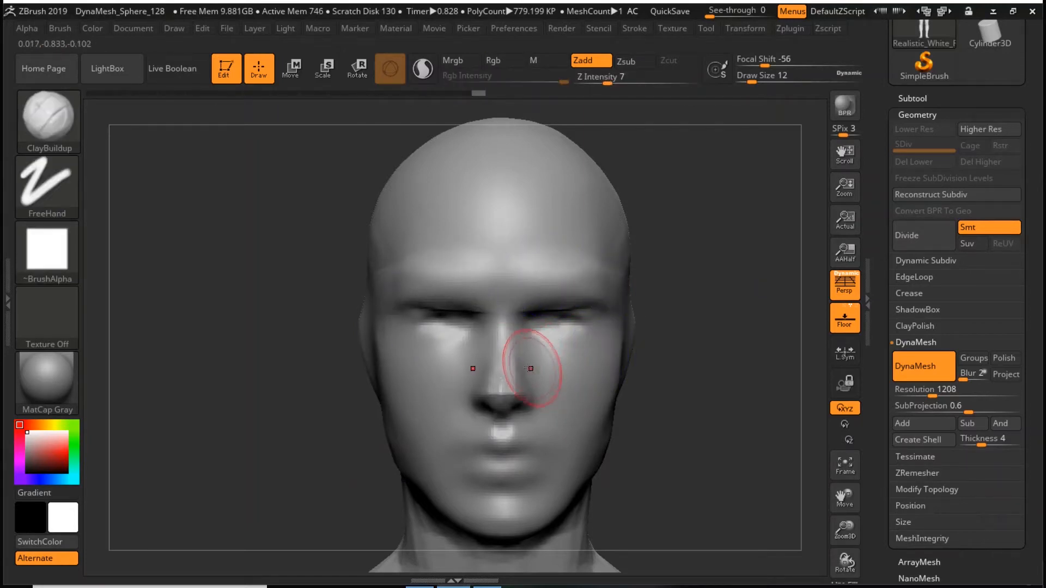
- Carve the line between the lips with the DamStandard brush at draw size 7
left_click_drag(698, 404, 694, 362, "alt")
key("space")
left_click_drag(696, 326, 685, 326)
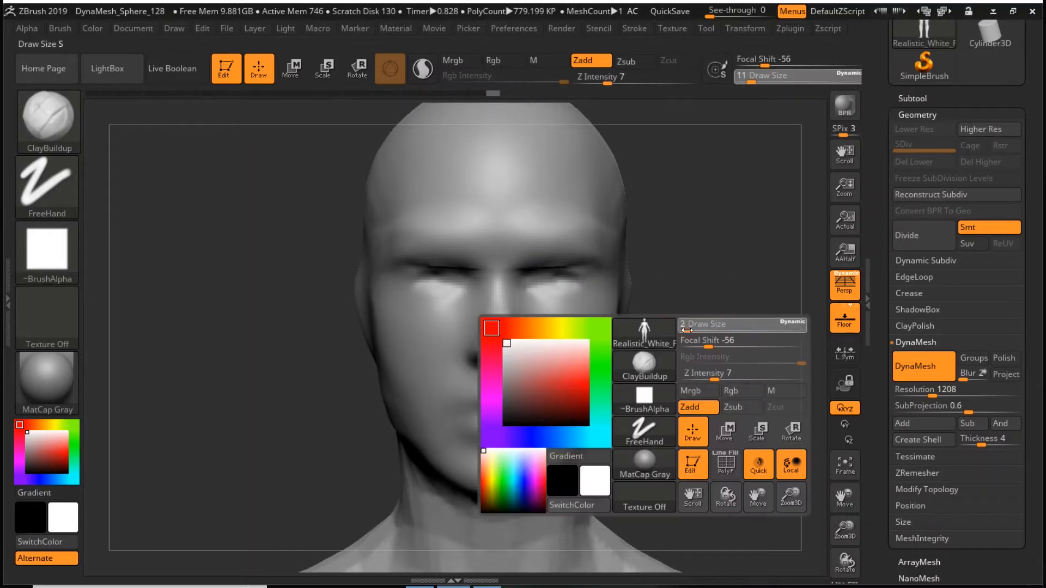
key("b")
key("d")
key("s")
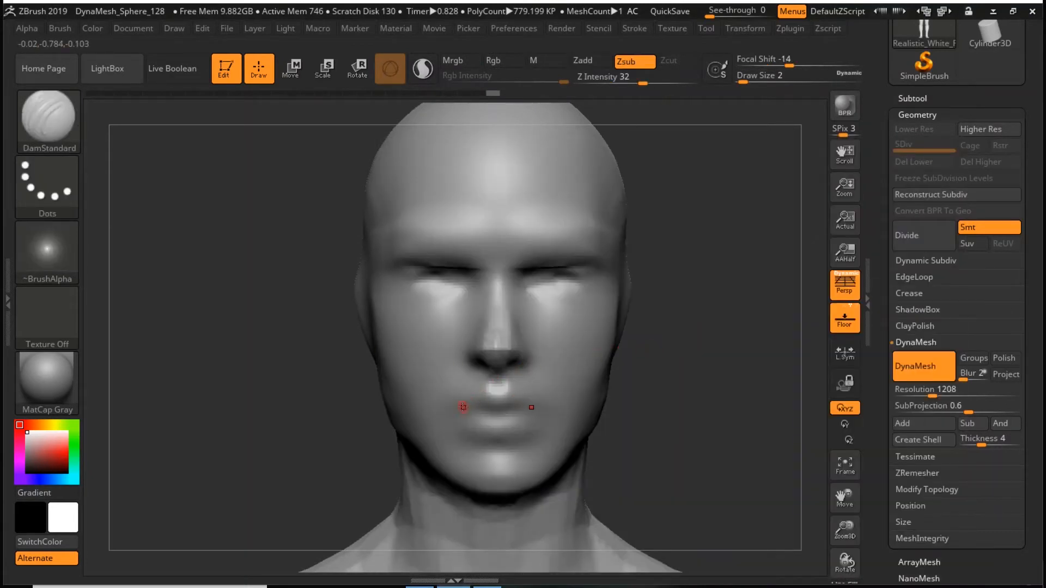
key("space")
left_click_drag(545, 345, 553, 345)
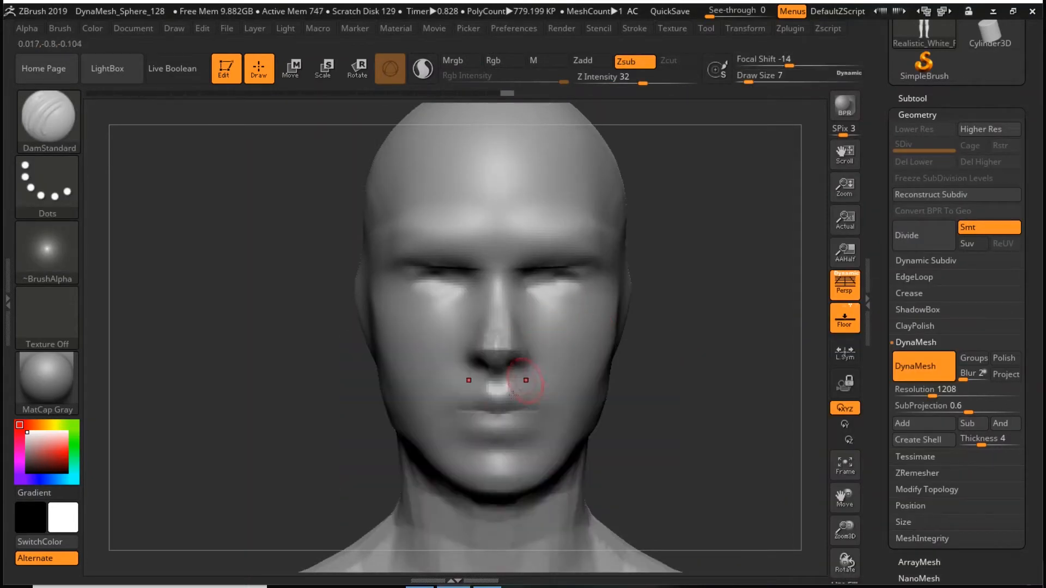
left_click_drag(462, 407, 544, 408)
- Choose the Move brush with draw size 18 and reshape the cheeks and brow
mouse_move(697, 366)
left_mouse_down()
mouse_move(610, 370)
mouse_move(694, 372)
mouse_move(726, 316)
mouse_move(701, 310)
left_mouse_up()
key("space")
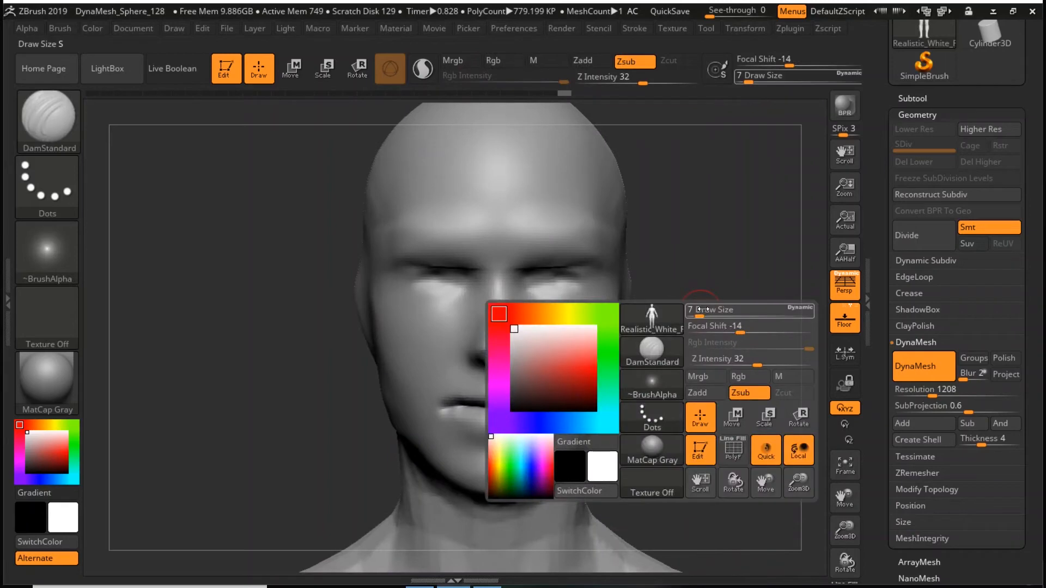
left_click(665, 352)
left_click(236, 410)
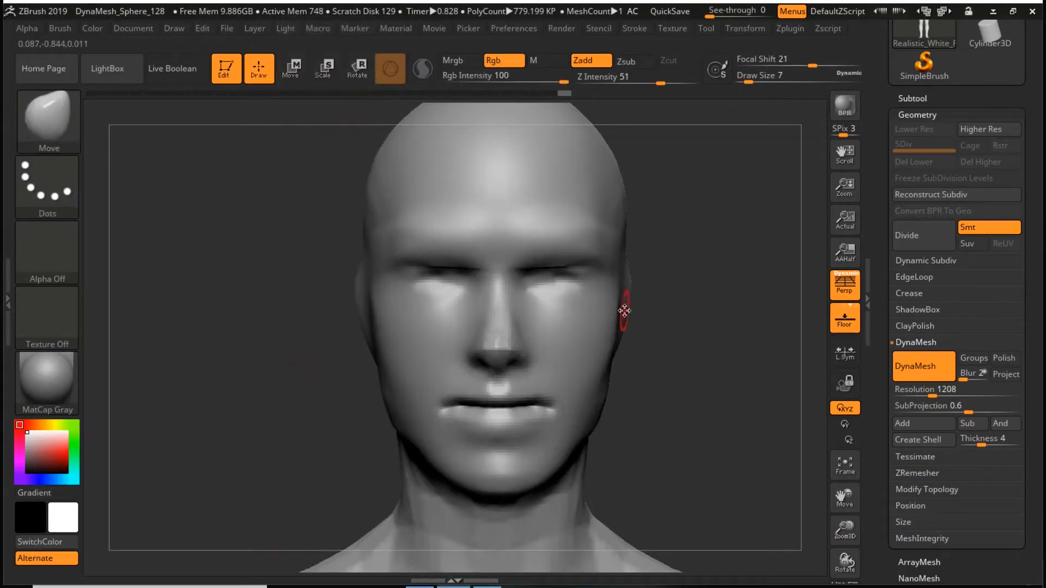
key("space")
left_click_drag(668, 304, 674, 305)
mouse_move(585, 290)
left_mouse_down()
mouse_move(580, 274)
mouse_move(546, 297)
mouse_move(569, 290)
left_mouse_up()
left_click_drag(509, 222, 512, 231)
left_click_drag(574, 224, 549, 207, "shift")
- Raise the nose tip and adjust the nose bridge in profile with the Move brush
left_click_drag(504, 345, 505, 332)
mouse_move(709, 308)
left_mouse_down()
mouse_move(637, 318)
mouse_move(453, 422)
left_mouse_up()
mouse_move(511, 324)
left_mouse_down()
mouse_move(520, 332)
mouse_move(522, 318)
left_mouse_up()
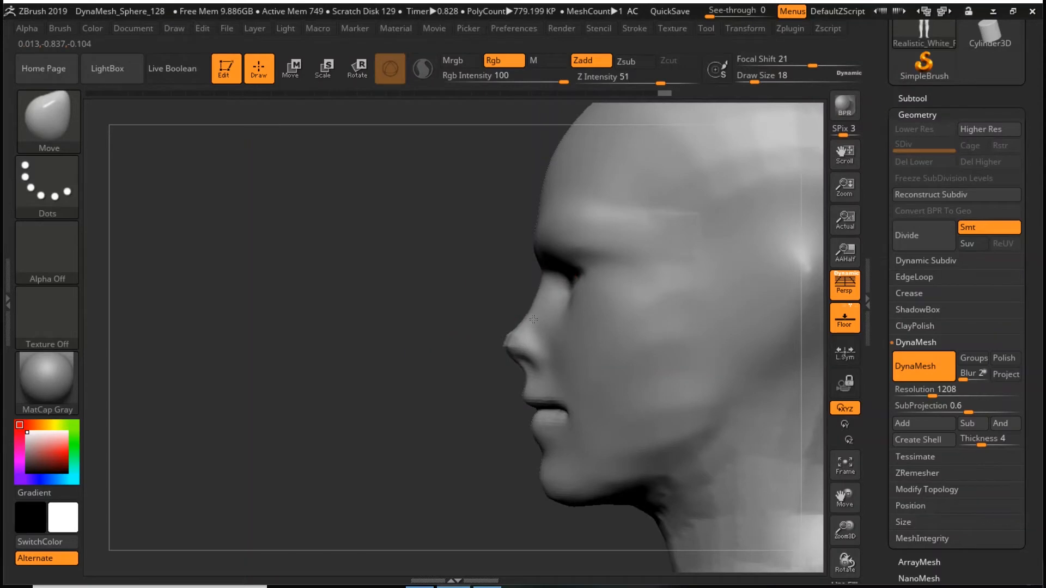
- Mask a round patch on each upper side of the skull and invert the mask
left_click_drag(479, 350, 833, 171)
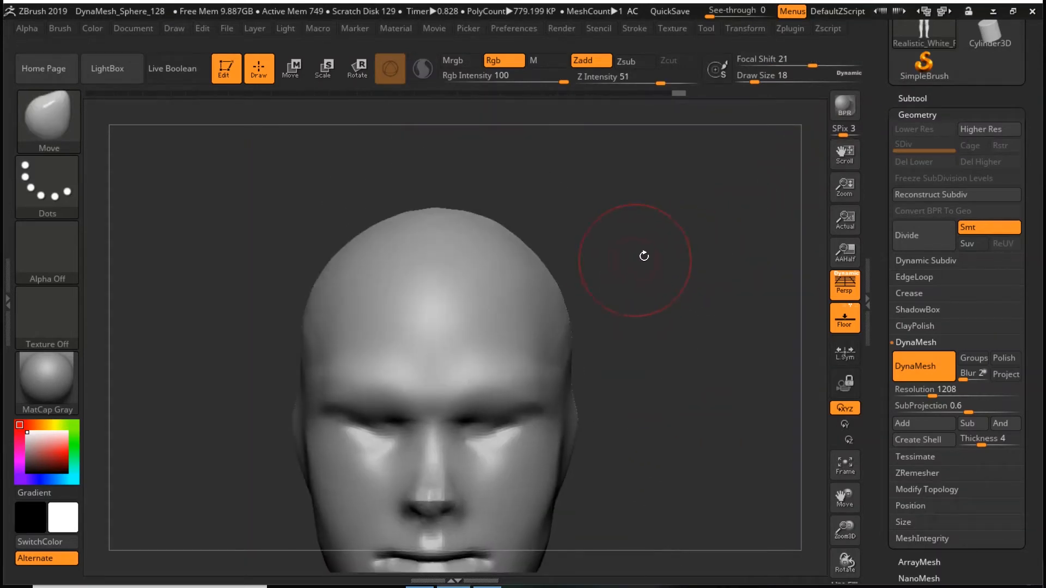
left_click_drag(629, 263, 640, 261)
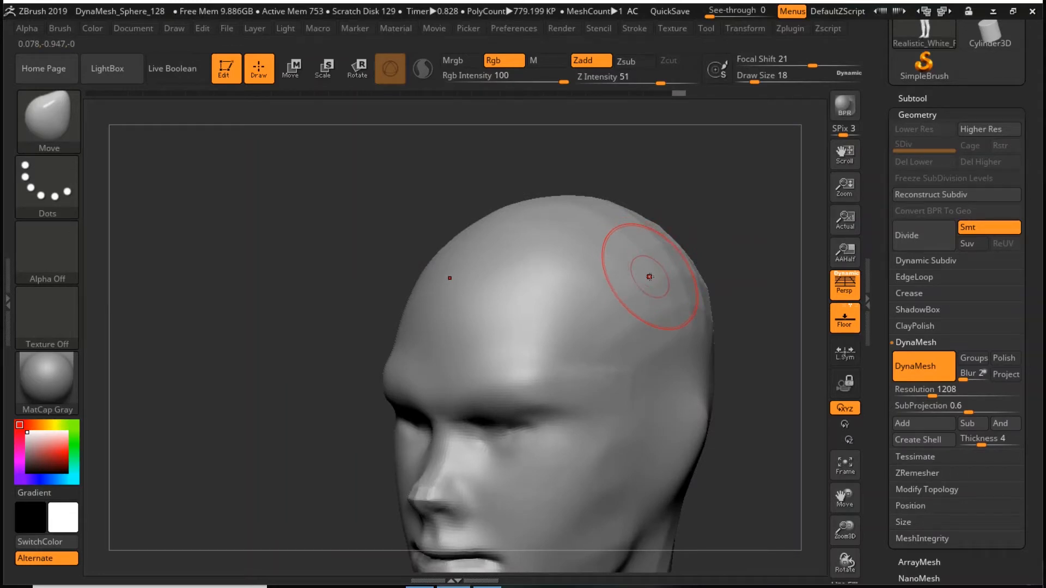
left_click_drag(621, 272, 617, 294, "ctrl")
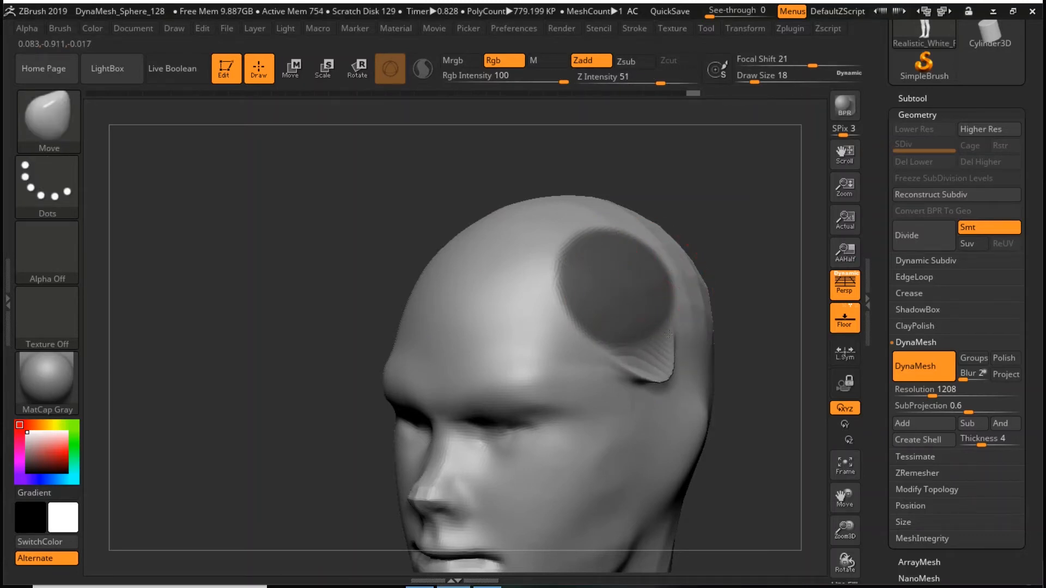
left_click_drag(668, 373, 681, 416)
key("ctrl+z")
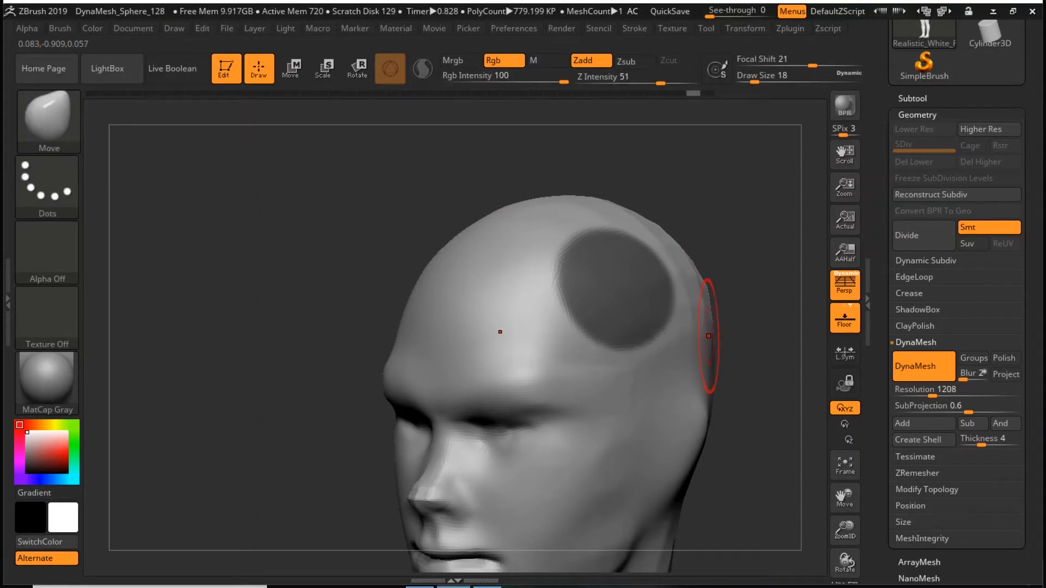
left_click(752, 228, "ctrl")
mouse_move(751, 224)
left_mouse_down()
mouse_move(721, 209)
mouse_move(707, 250)
mouse_move(617, 261)
mouse_move(650, 259)
mouse_move(640, 259)
left_mouse_up()
- Try pulling the unmasked skull patches out with the Move brush at draw size 29, and undo the pull
key("space")
left_click_drag(509, 249, 693, 166)
left_click_drag(776, 232, 588, 199)
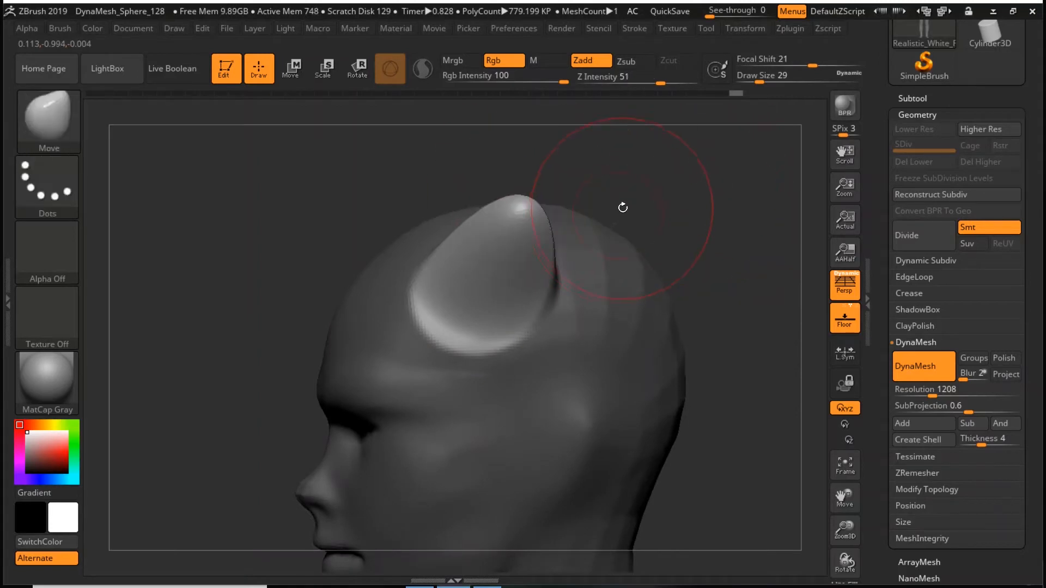
key("ctrl+z")
key("ctrl+z")
- Set the draw size to 74 and pull the unmasked skull patches up and outward into a pair of horns
key("space")
left_click(647, 206)
mouse_move(491, 276)
left_mouse_down()
mouse_move(648, 81)
mouse_move(537, 151)
mouse_move(536, 117)
left_mouse_up()
key("ctrl+z")
mouse_move(647, 224)
left_mouse_down("shift")
mouse_move(685, 214)
mouse_move(676, 220)
left_mouse_up("shift")
left_click_drag(635, 273, 754, 264, "alt")
left_click_drag(600, 183, 662, 160)
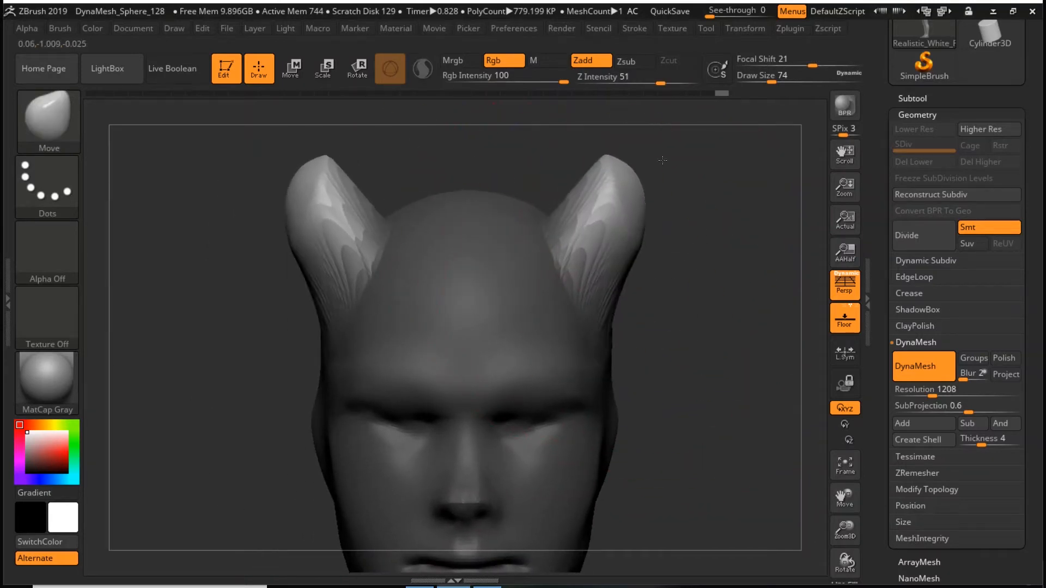
- Refine the shape of the horns with the Move brush at draw size 25
key("space")
left_click(648, 183)
left_click_drag(604, 255, 613, 210, "shift")
left_click_drag(686, 303, 656, 340, "alt")
- Choose the Pinch brush to sharpen the horn tips, and set the draw size to 5
key("b")
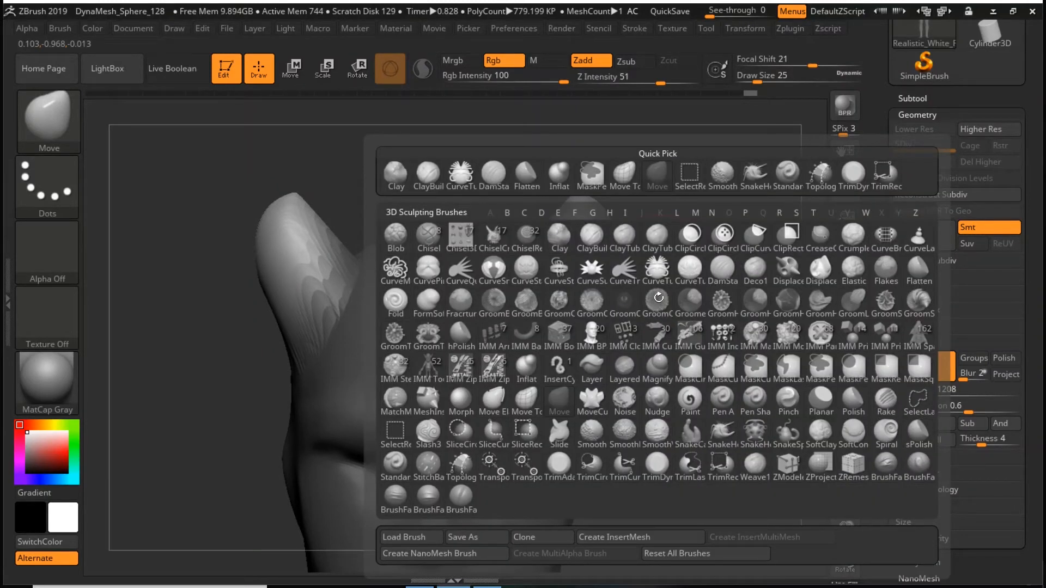
left_click(788, 401)
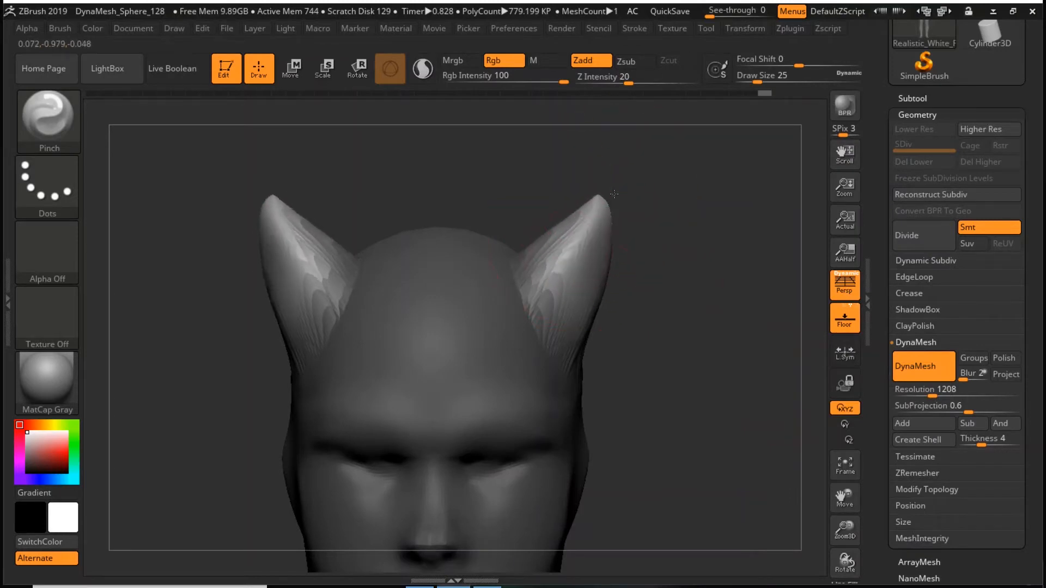
left_click_drag(701, 280, 733, 323)
right_click(696, 255)
left_click(695, 255)
type("5")
key("Return")
- Inspect the stretched horn wireframe, clear the mask, remesh the head with DynaMesh and hide the wireframe
key("shift+f")
left_click_drag(663, 249, 559, 289)
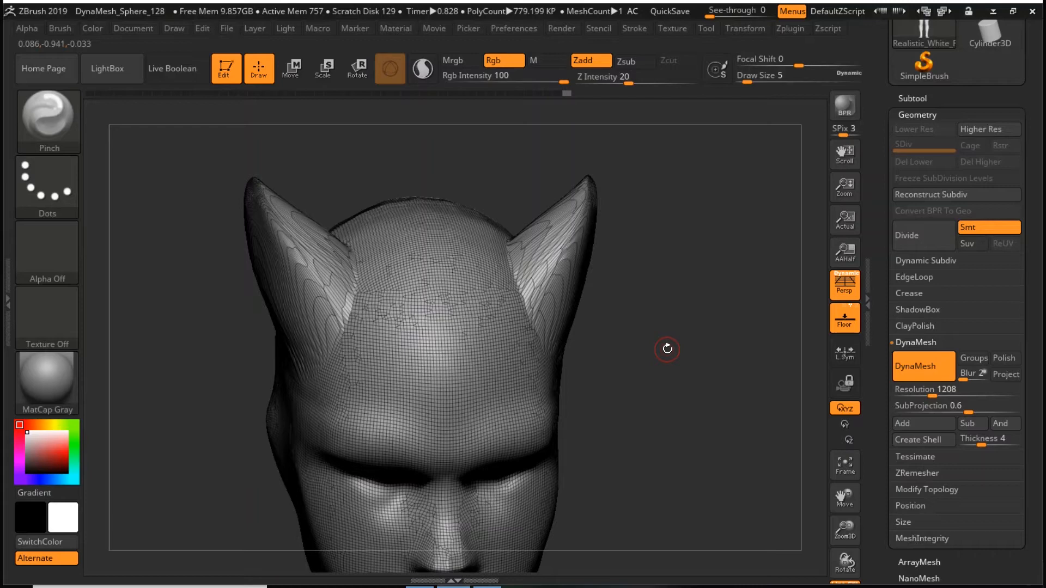
mouse_move(669, 282)
left_mouse_down("ctrl")
mouse_move(724, 362)
mouse_move(712, 282)
mouse_move(700, 291)
left_mouse_up("ctrl")
key("shift+f")
- Set the draw size to 20 and smooth the horn bases into the forehead
key("space")
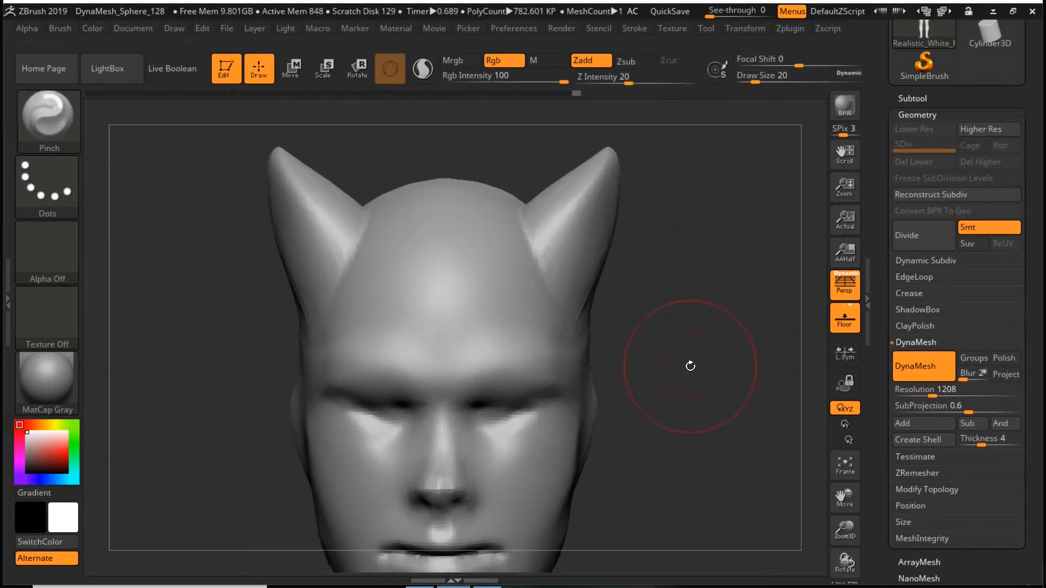
key("shift")
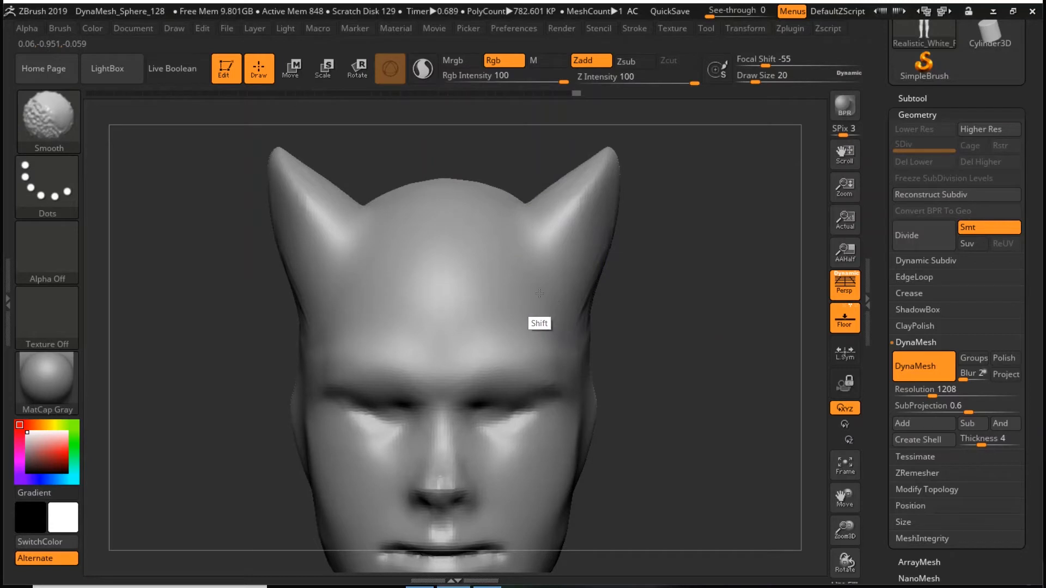
left_click_drag(535, 249, 550, 224, "shift")
left_click_drag(715, 317, 729, 298, "alt")
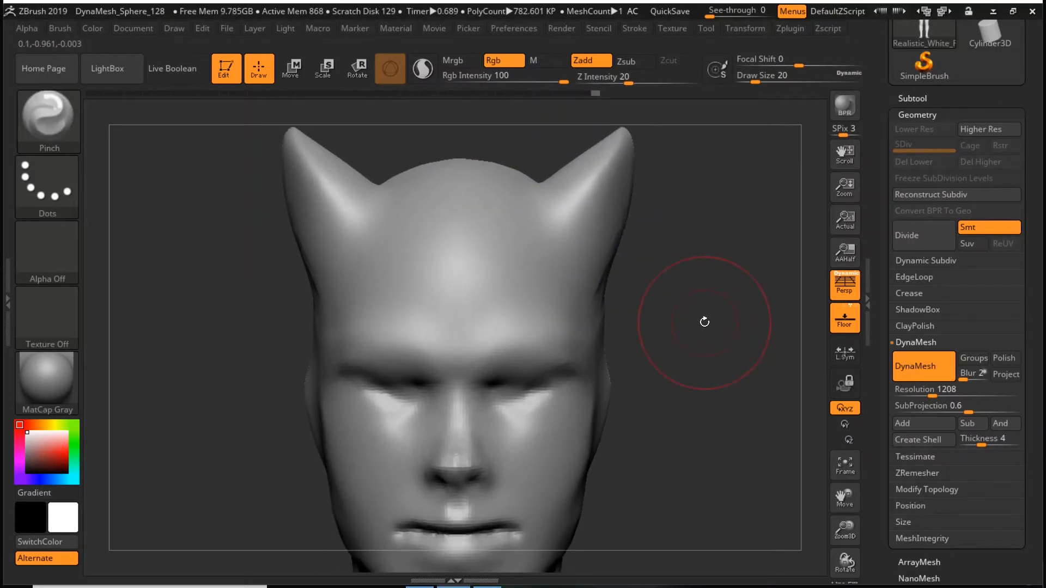
- Build up the tip of the nose with the ClayBuildup brush at draw size 6
mouse_move(648, 433)
left_mouse_down("alt")
mouse_move(680, 327)
mouse_move(671, 327)
left_mouse_up("alt")
key("space")
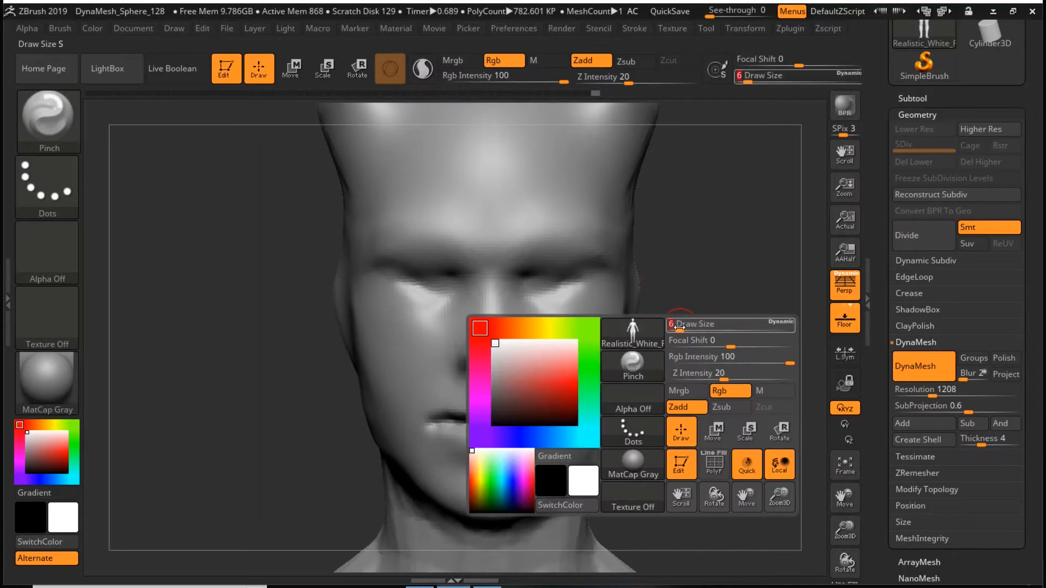
key("b")
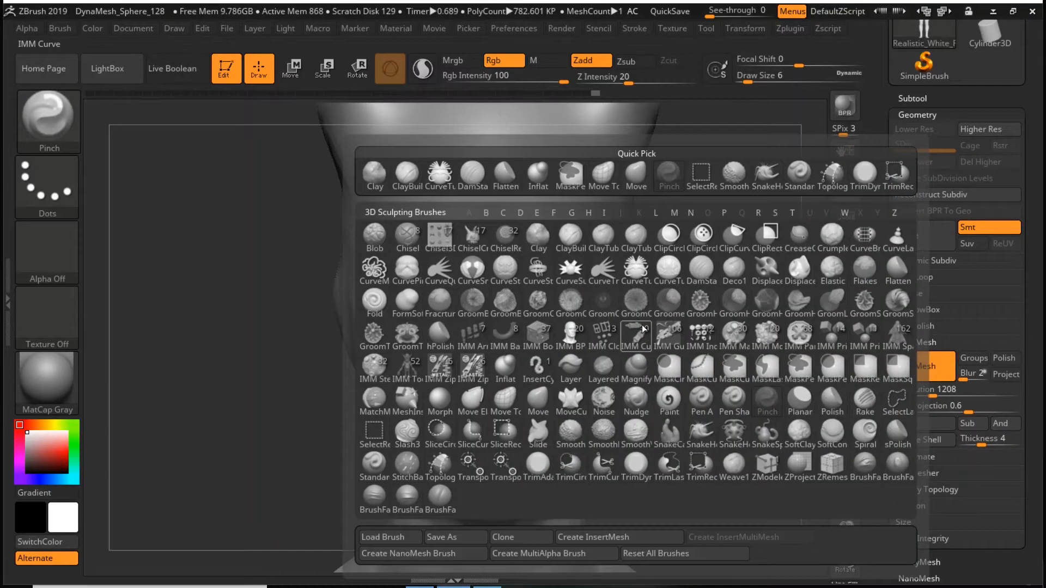
left_click(559, 245)
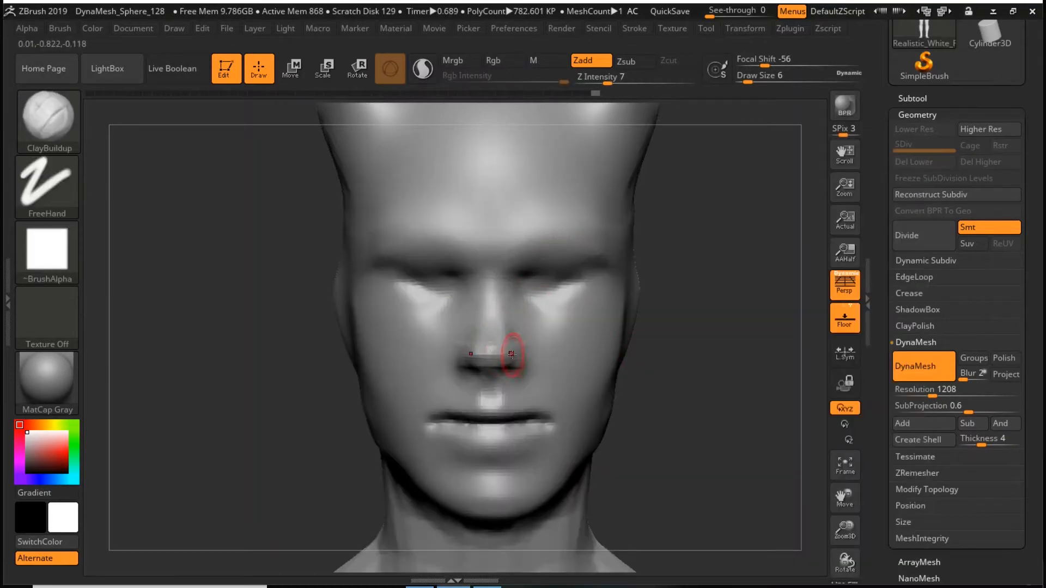
left_click_drag(493, 351, 490, 379)
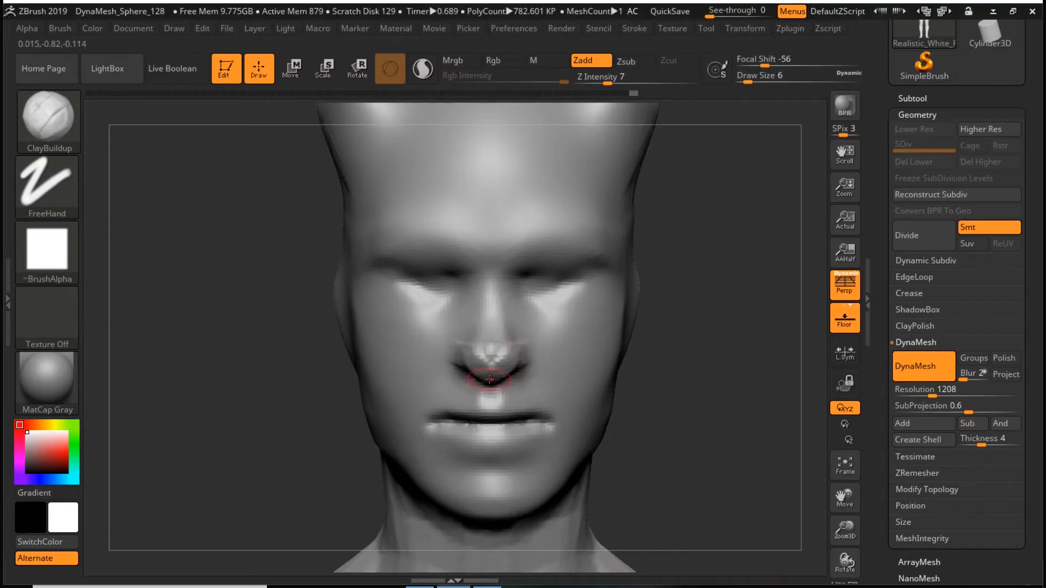
- Pull the mouth and chin forward in profile with the Move brush at draw size 31, easing the lower lip back slightly
mouse_move(710, 333)
left_mouse_down()
mouse_move(608, 348)
mouse_move(617, 331)
left_mouse_up()
key("space")
left_click_drag(461, 457, 474, 365, "alt")
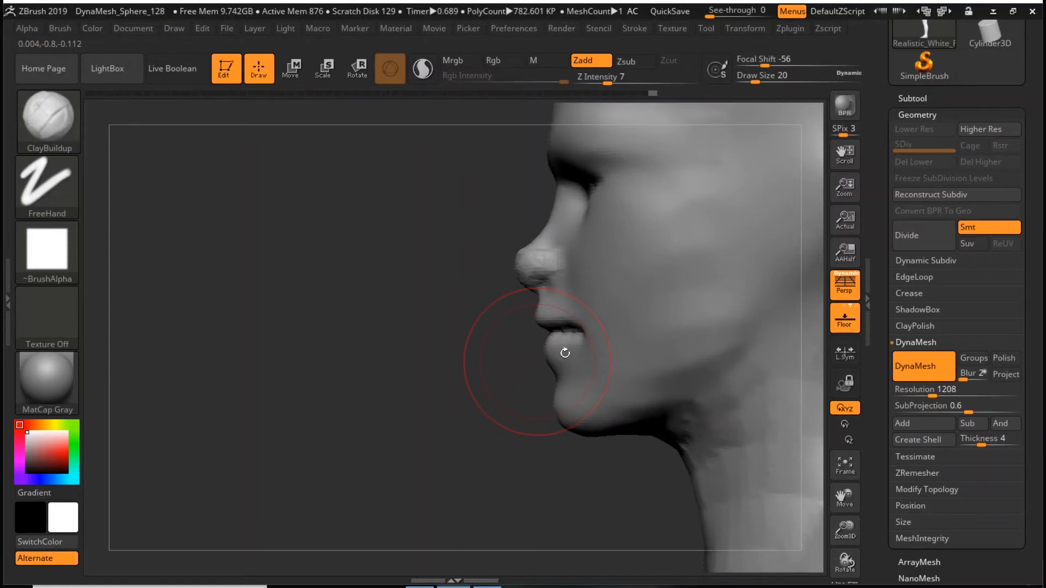
key("b")
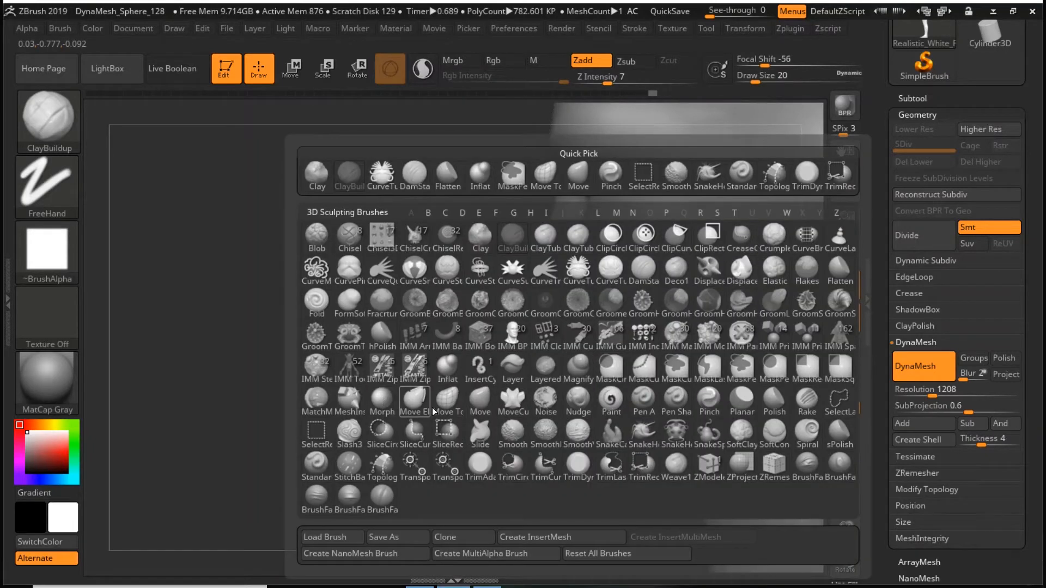
left_click(480, 401)
key("space")
left_click_drag(547, 321, 525, 322)
left_click_drag(558, 388, 536, 389)
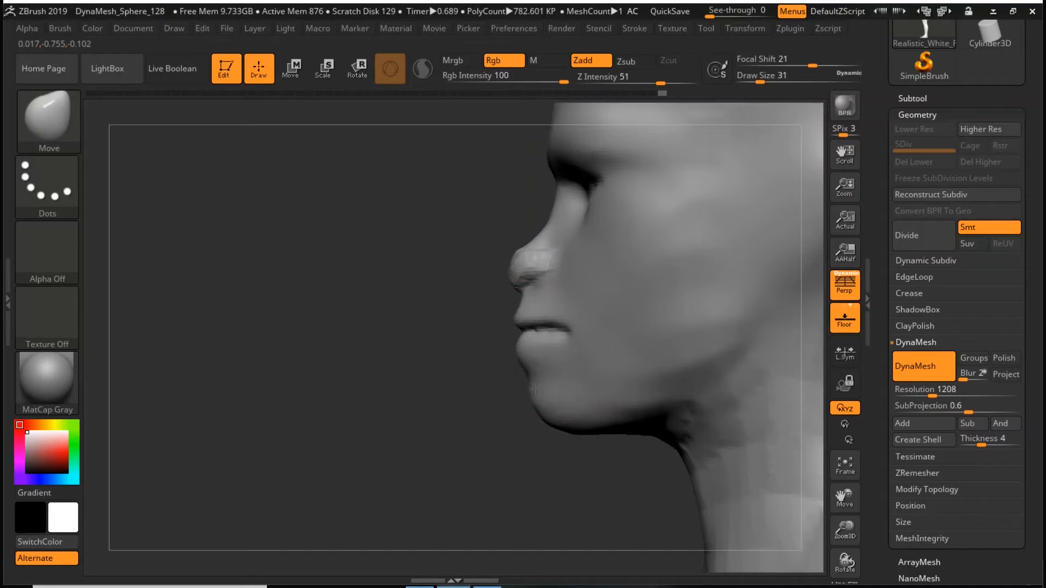
left_click_drag(526, 343, 544, 343)
- Raise the centre of the upper lip and curl the mouth corners upward from the front with the Move brush at draw size 14
left_click_drag(499, 380, 717, 292, "shift")
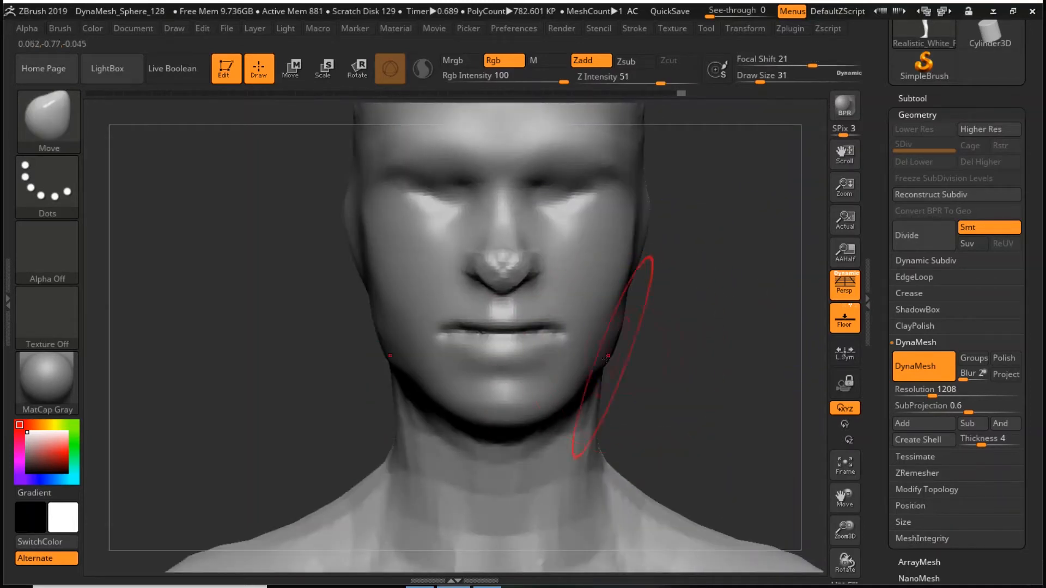
key("space")
left_click_drag(597, 344, 615, 314)
left_click_drag(509, 341, 510, 323)
mouse_move(509, 322)
left_mouse_down()
mouse_move(508, 312)
mouse_move(549, 329)
mouse_move(498, 328)
left_mouse_up()
left_click_drag(558, 329, 561, 322)
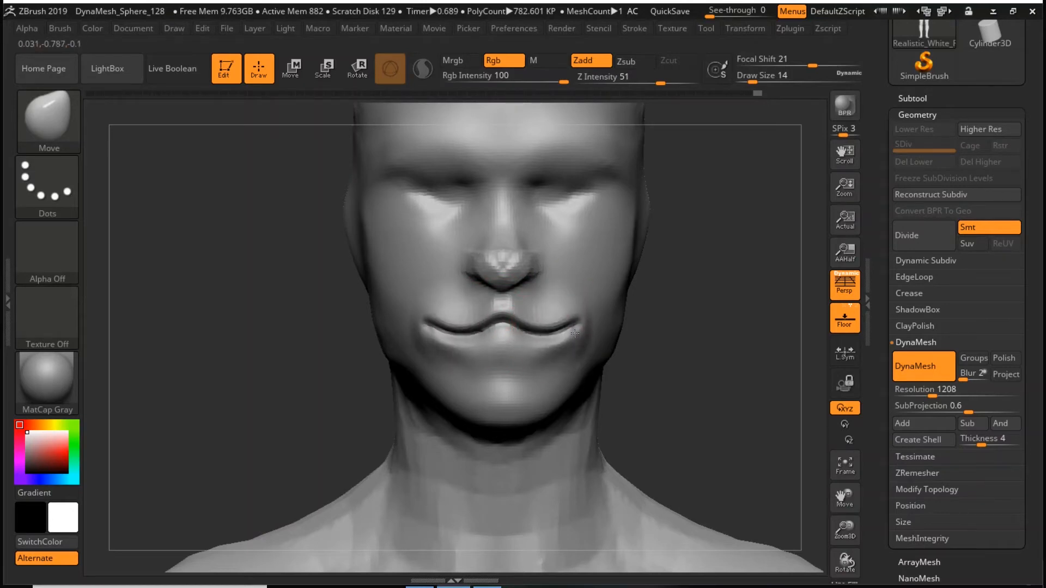
- Stretch the mouth corner back and up into the cheek from the side with the Move brush at draw size 5
left_click_drag(689, 322, 518, 443)
mouse_move(601, 342)
left_mouse_down("shift")
mouse_move(591, 357)
mouse_move(621, 321)
left_mouse_up("shift")
key("s")
left_click_drag(490, 406, 513, 391)
- Carve the mouth line further into the cheeks with the DamStandard brush and set its draw size to 11
key("b")
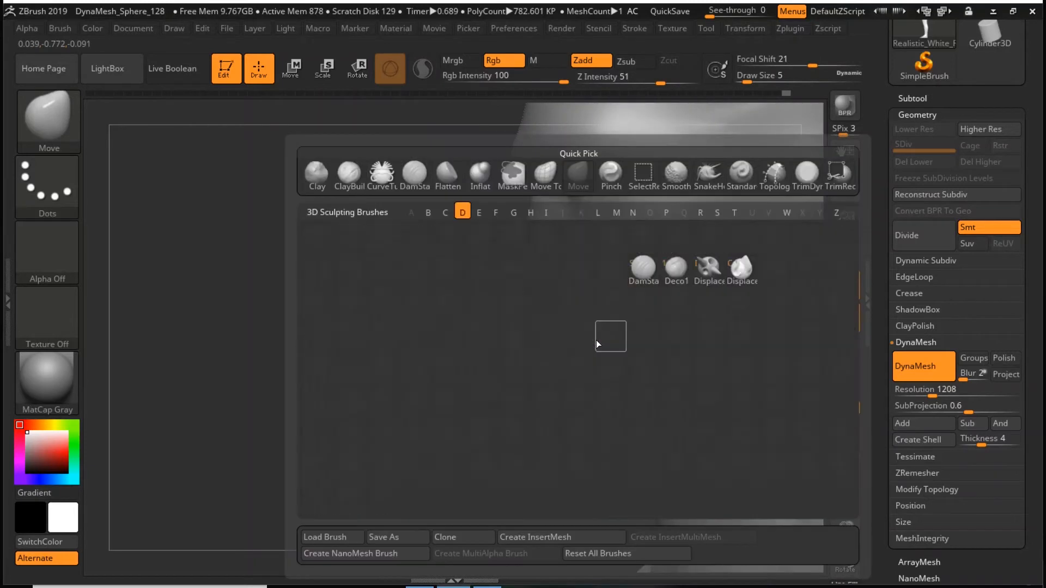
key("d")
key("s")
left_click_drag(550, 333, 588, 319)
mouse_move(436, 419)
left_mouse_down()
mouse_move(682, 344)
mouse_move(708, 309)
left_mouse_up()
key("s")
- Refine the upturned mouth corners with a small Move brush
key("b")
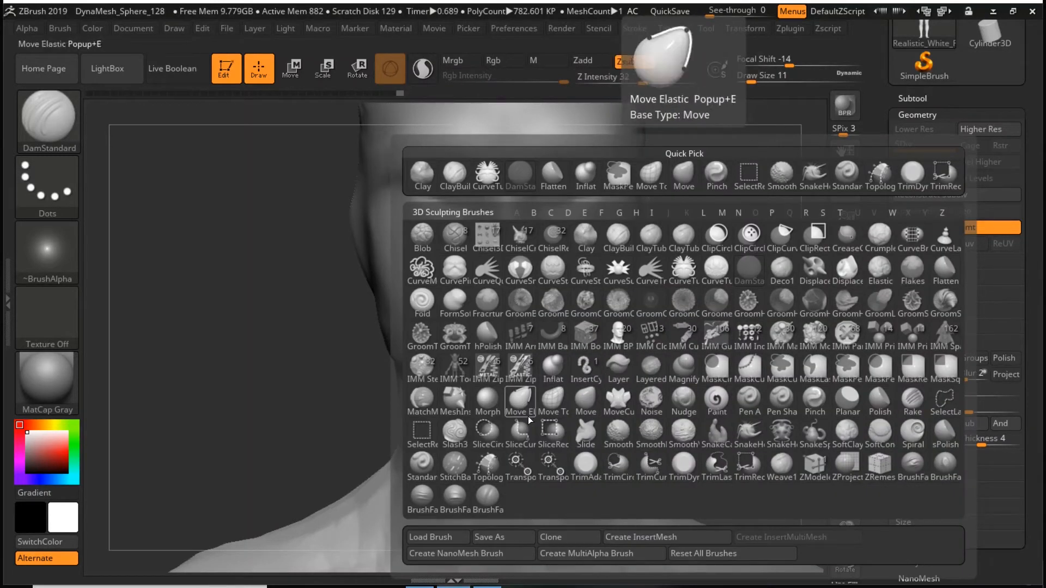
left_click(586, 402)
key("s")
left_click_drag(642, 311, 649, 311)
mouse_move(576, 333)
left_mouse_down()
mouse_move(574, 348)
mouse_move(549, 337)
mouse_move(573, 335)
left_mouse_up()
key("s")
left_click_drag(645, 320, 639, 321)
- Remesh the head with DynaMesh and soften the mouth corners and upper lip centre, using draw size 13
left_click_drag(705, 307, 747, 405, "ctrl")
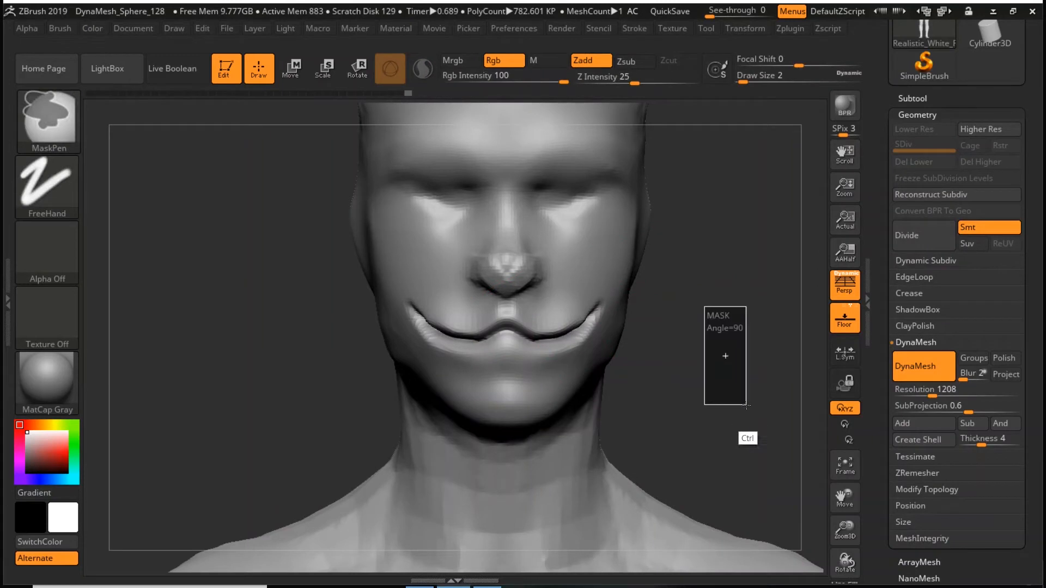
key("space")
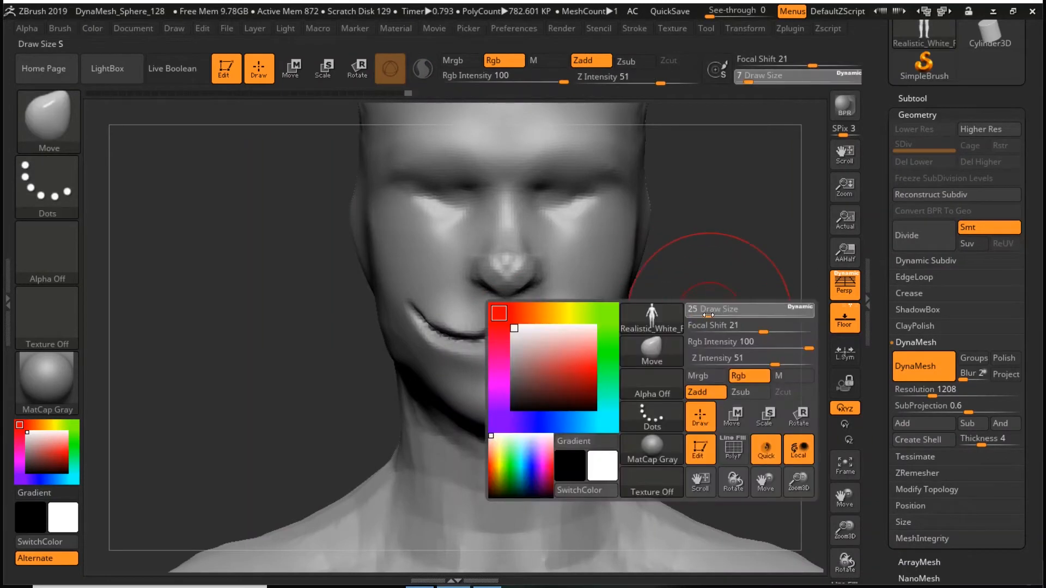
left_click_drag(576, 335, 610, 296)
left_click_drag(497, 329, 502, 329)
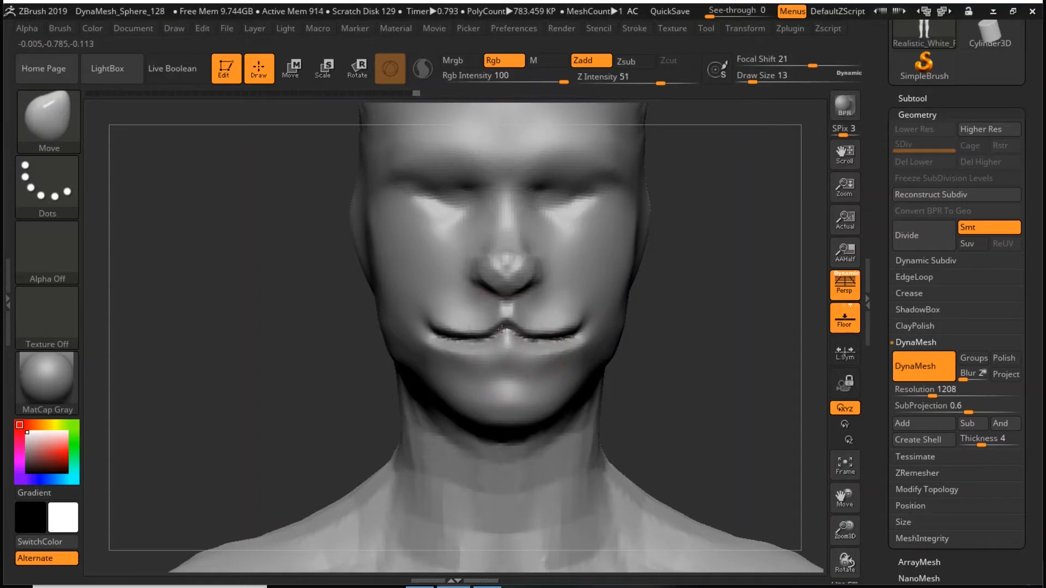
- Build up rounded muzzle pads above the mouth on both sides with the ClayBuildup brush at draw size 13
key("b")
key("c")
key("b")
mouse_move(556, 301)
left_mouse_down()
mouse_move(568, 298)
mouse_move(545, 326)
mouse_move(586, 299)
mouse_move(549, 320)
mouse_move(572, 305)
mouse_move(543, 306)
mouse_move(585, 300)
left_mouse_up()
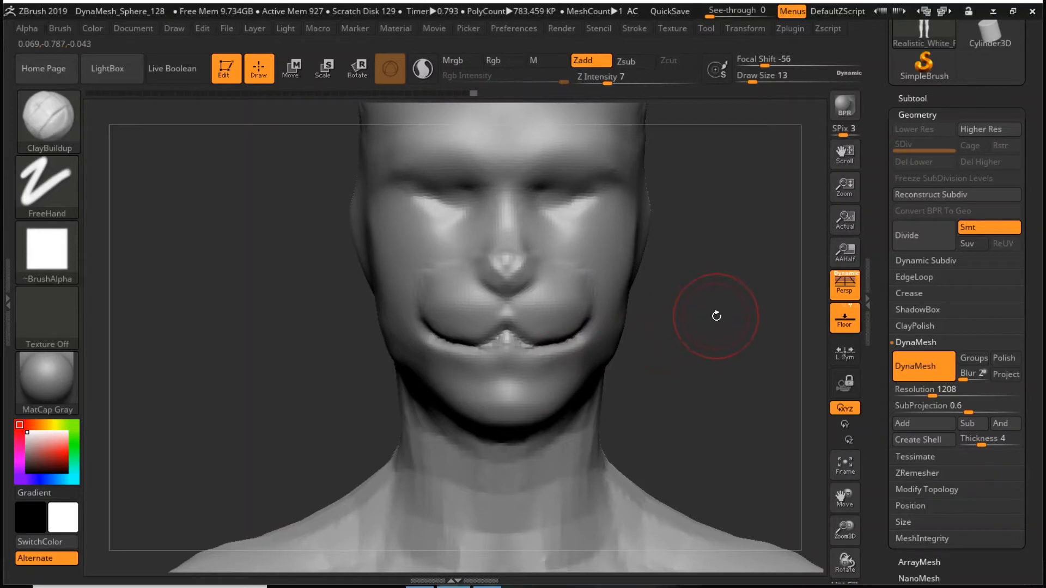
- Add clay volume to the cheeks below the eyes and smooth it into the face
mouse_move(715, 315)
left_mouse_down()
mouse_move(741, 318)
mouse_move(705, 326)
mouse_move(736, 348)
mouse_move(733, 332)
left_mouse_up()
left_click_drag(605, 292, 581, 275, "shift")
left_click_drag(713, 243, 704, 283)
mouse_move(588, 292)
left_mouse_down()
mouse_move(581, 278)
mouse_move(614, 260)
mouse_move(555, 311)
mouse_move(572, 301)
left_mouse_up()
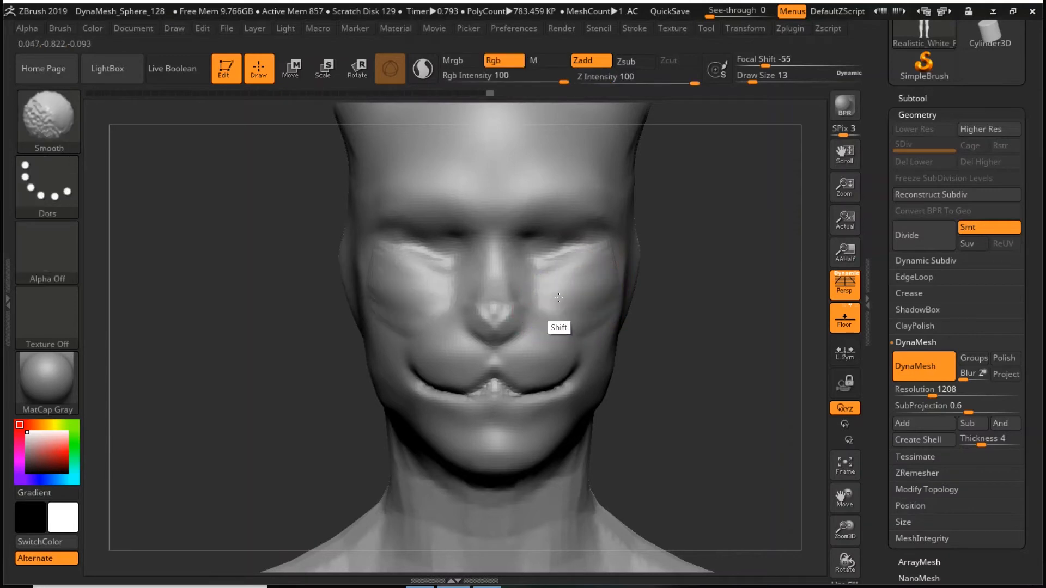
- Raise the underside of the jaw in profile with the Move brush at draw size 33 and smooth the front of the neck
left_click_drag(707, 318, 637, 417)
left_click_drag(451, 447, 408, 360, "alt")
key("b")
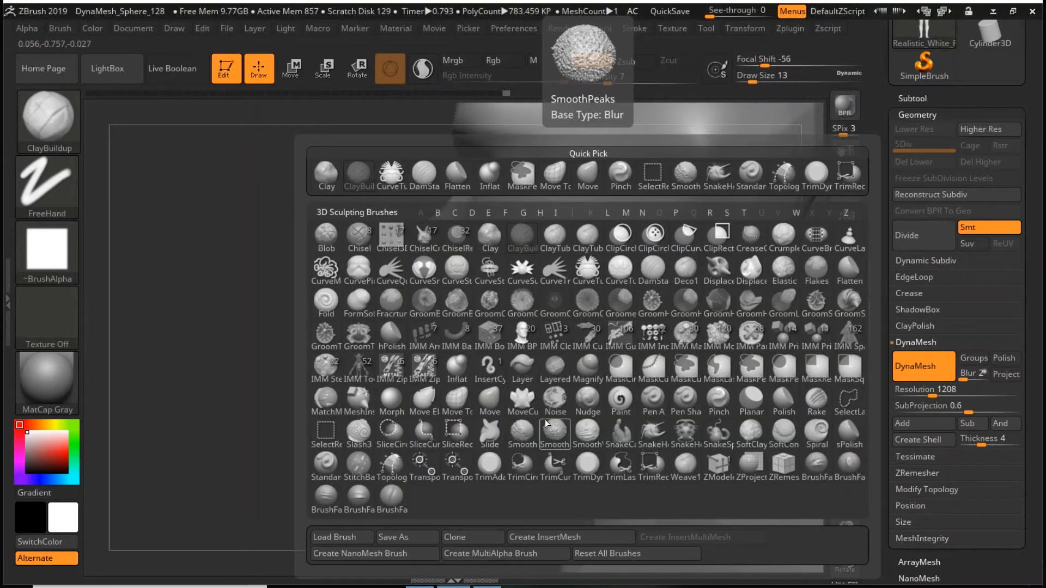
left_click(495, 402)
key("space")
left_click_drag(567, 328, 573, 328)
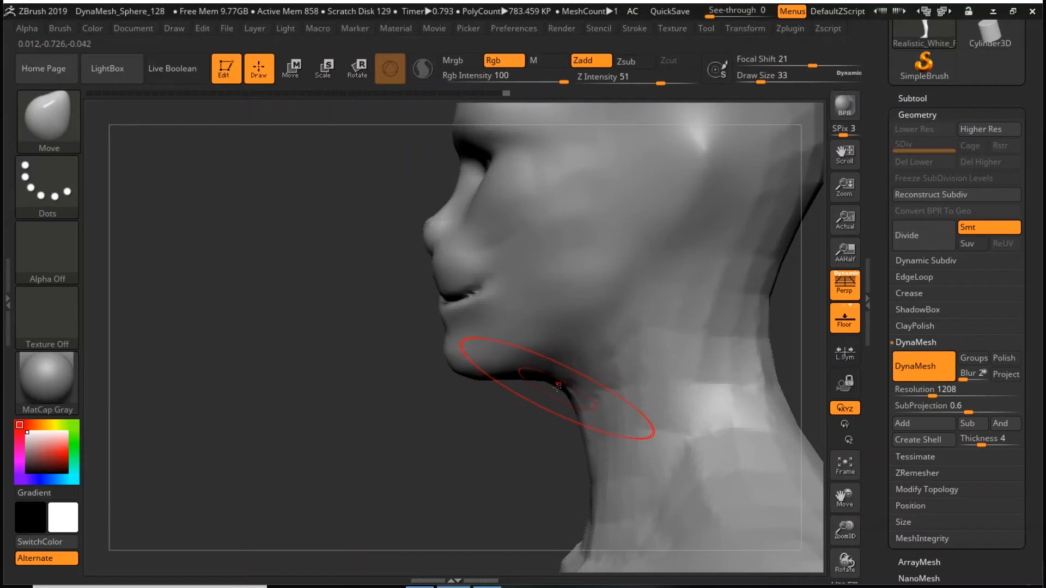
left_click_drag(558, 387, 582, 352)
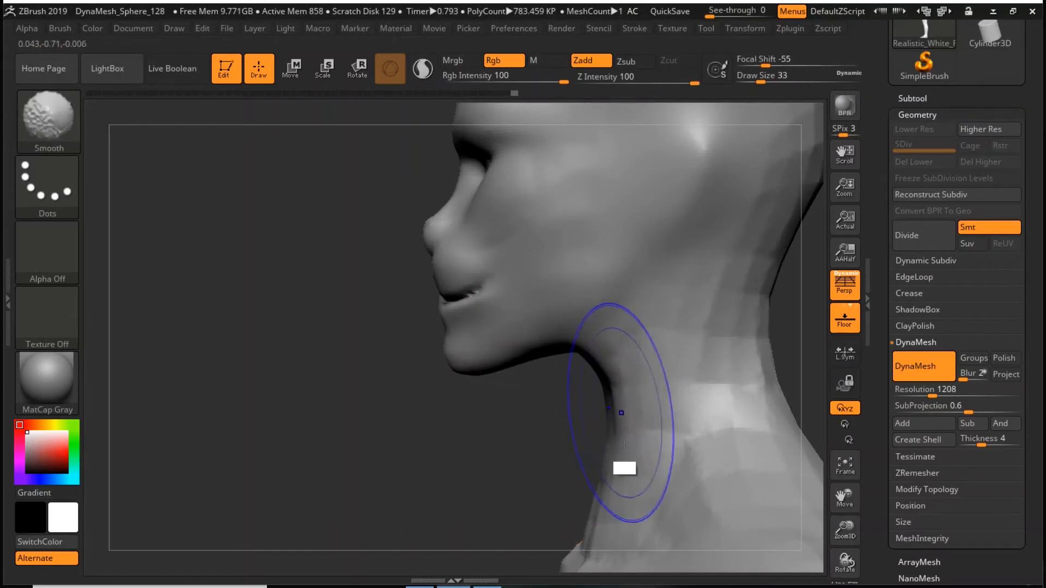
mouse_move(611, 367)
left_mouse_down("shift")
mouse_move(736, 333)
mouse_move(659, 455)
left_mouse_up("shift")
left_click_drag(591, 406, 573, 397)
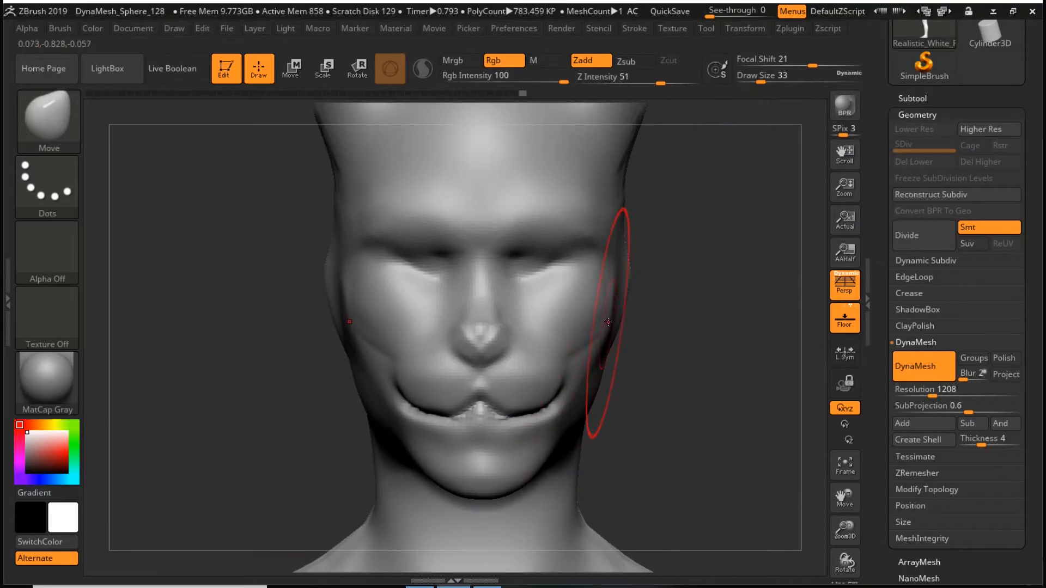
- Try to lift the cheeks with the Move brush, undo the stroke and set the draw size to 11
left_click_drag(582, 332, 577, 299)
key("ctrl+z")
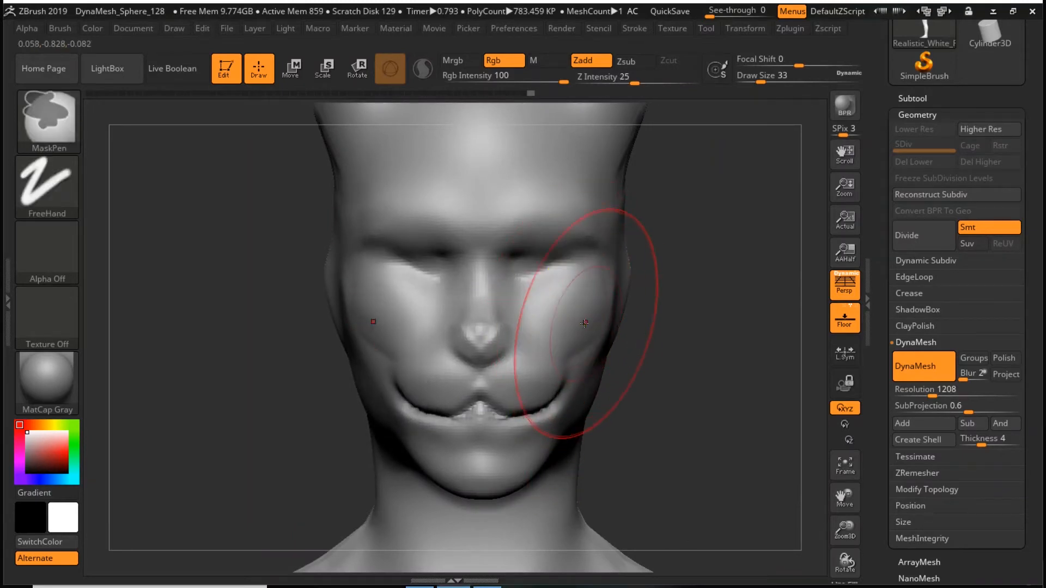
key("space")
left_click_drag(595, 313, 585, 314)
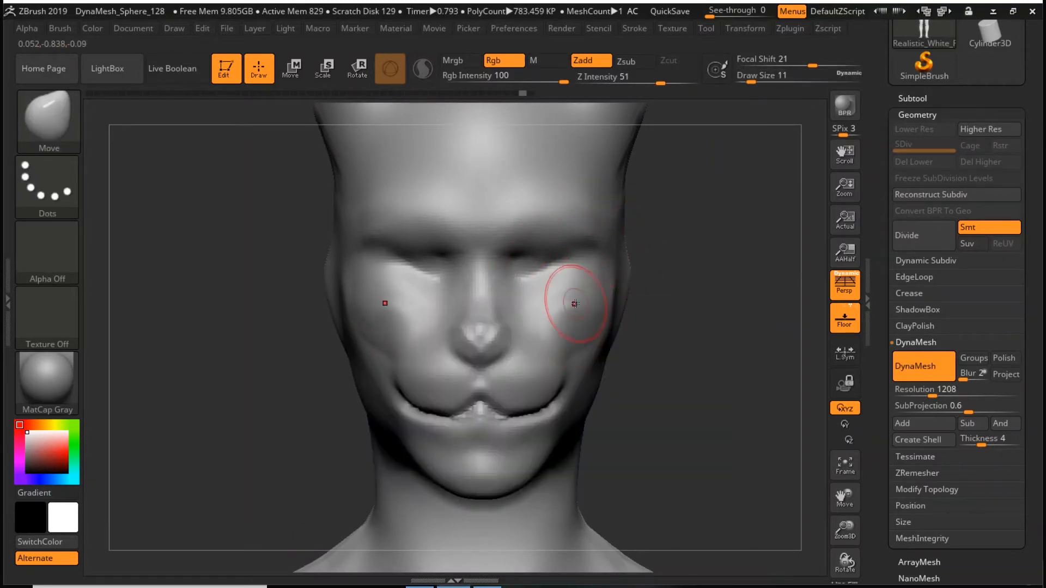
- Build up the brow ridges above the eyes with the ClayBuildup brush
key("b")
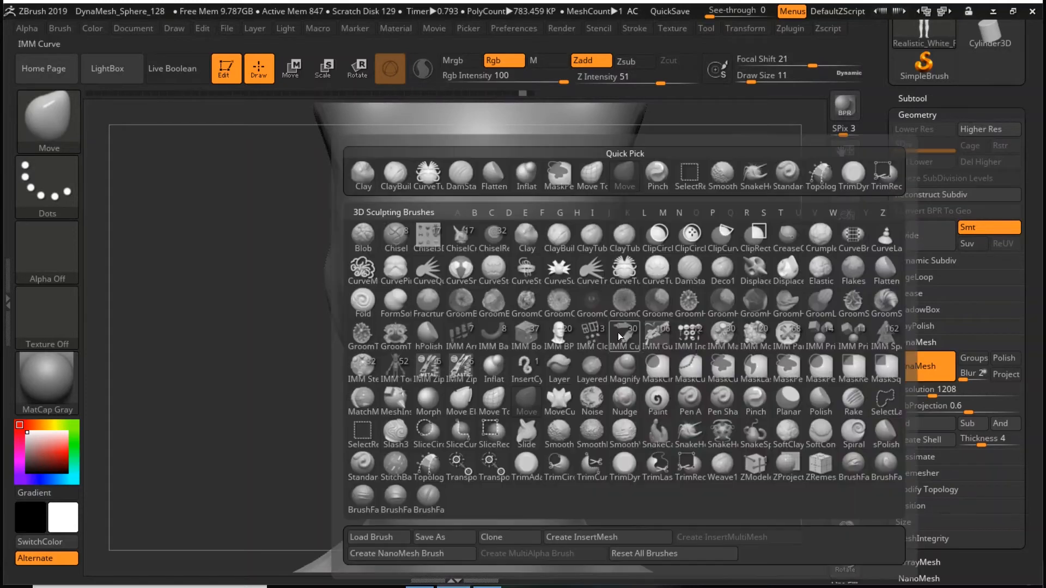
left_click(547, 251)
key("space")
left_click_drag(590, 248, 581, 249)
mouse_move(516, 246)
left_mouse_down()
mouse_move(594, 243)
mouse_move(554, 293)
left_mouse_up()
- Form the lower eyelids and extend the brows with ClayBuildup at draw size 7, and remesh the head with DynaMesh
key("space")
key("space")
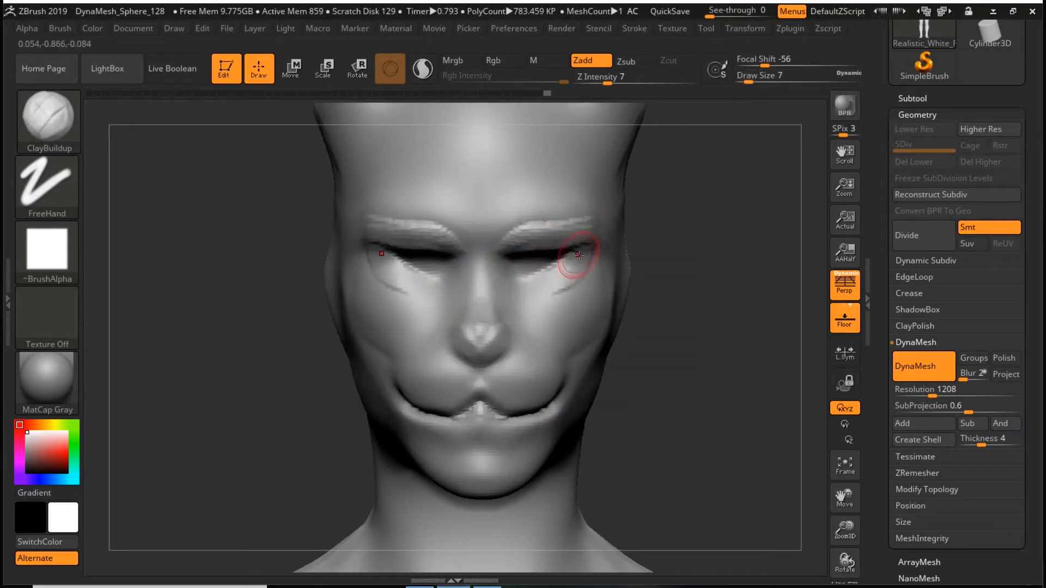
left_click_drag(580, 255, 500, 288)
mouse_move(533, 238)
left_mouse_down()
mouse_move(492, 279)
mouse_move(493, 247)
mouse_move(593, 215)
left_mouse_up()
left_click_drag(719, 239, 745, 349, "ctrl")
- Adjust the shape of the nose from the front with the Move brush at draw size 7
key("b")
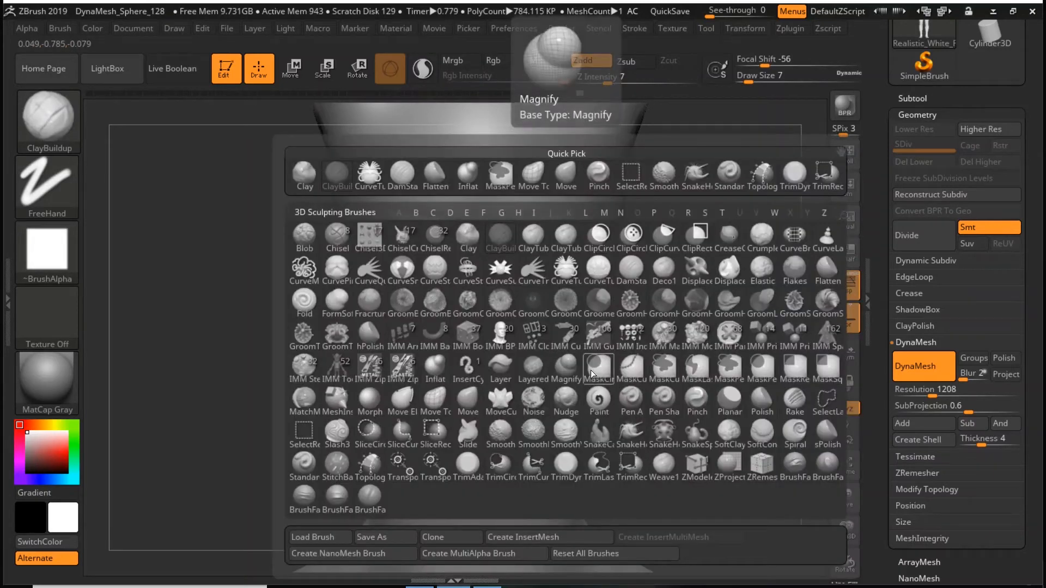
left_click(435, 402)
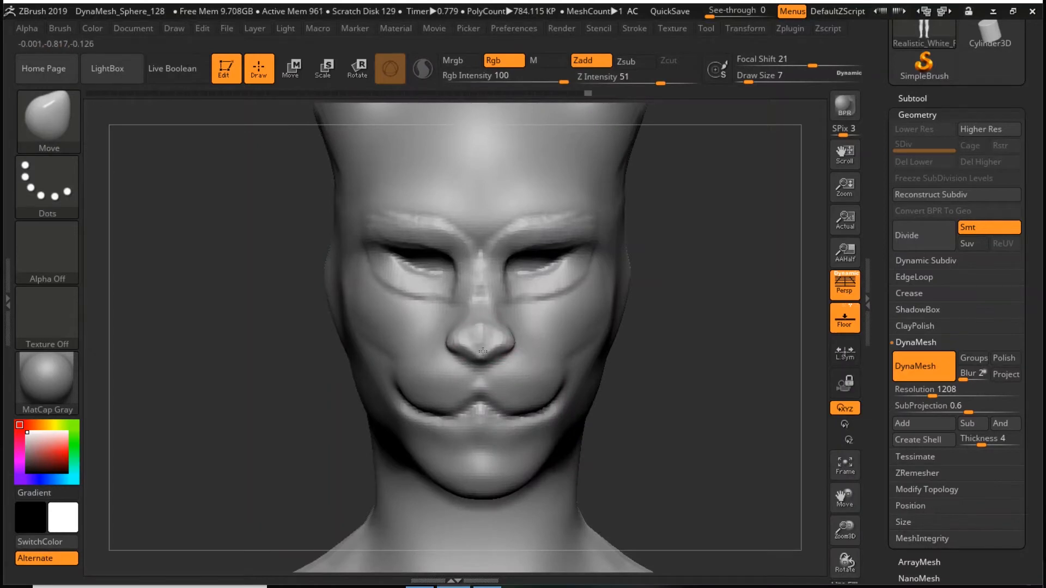
left_click_drag(689, 337, 600, 321)
- Pull the muzzle above the upper lip forward in profile with the Move brush at draw size 20
key("space")
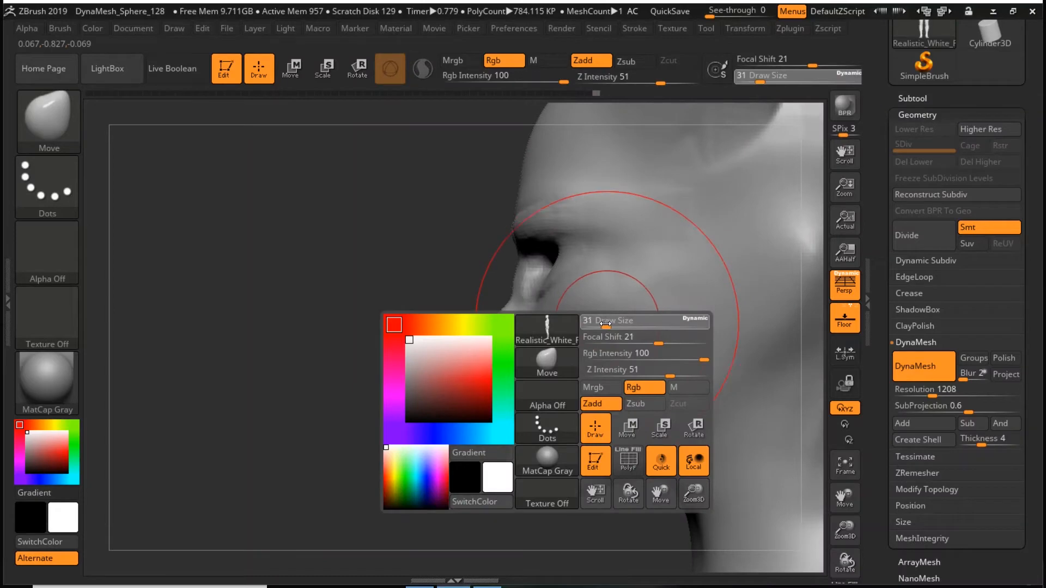
key("b")
left_click(427, 402)
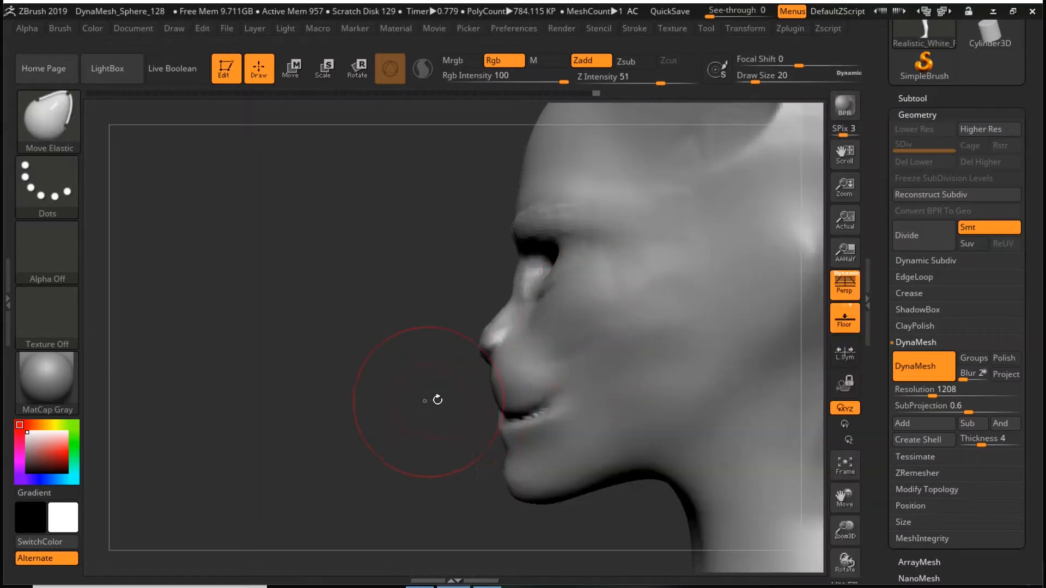
key("b")
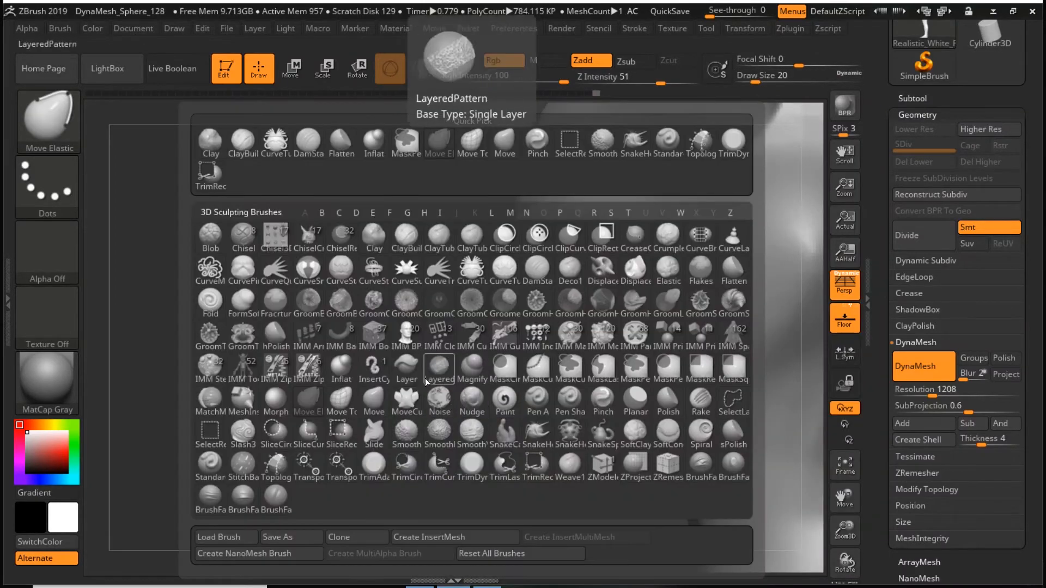
left_click(372, 403)
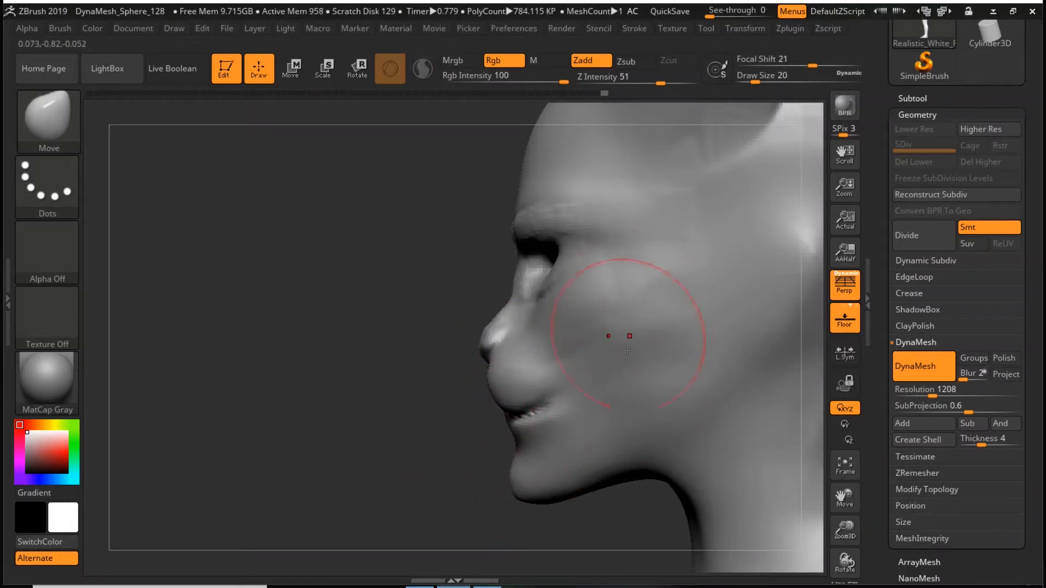
- Build up the cheekbones and the folds beneath the eyes with ClayBuildup at draw size 18, and remesh the head with DynaMesh
key("b")
key("c")
key("b")
left_click_drag(572, 272, 492, 356)
key("space")
left_click(552, 298)
mouse_move(577, 260)
left_mouse_down()
mouse_move(510, 293)
mouse_move(560, 320)
mouse_move(538, 381)
mouse_move(563, 256)
left_mouse_up()
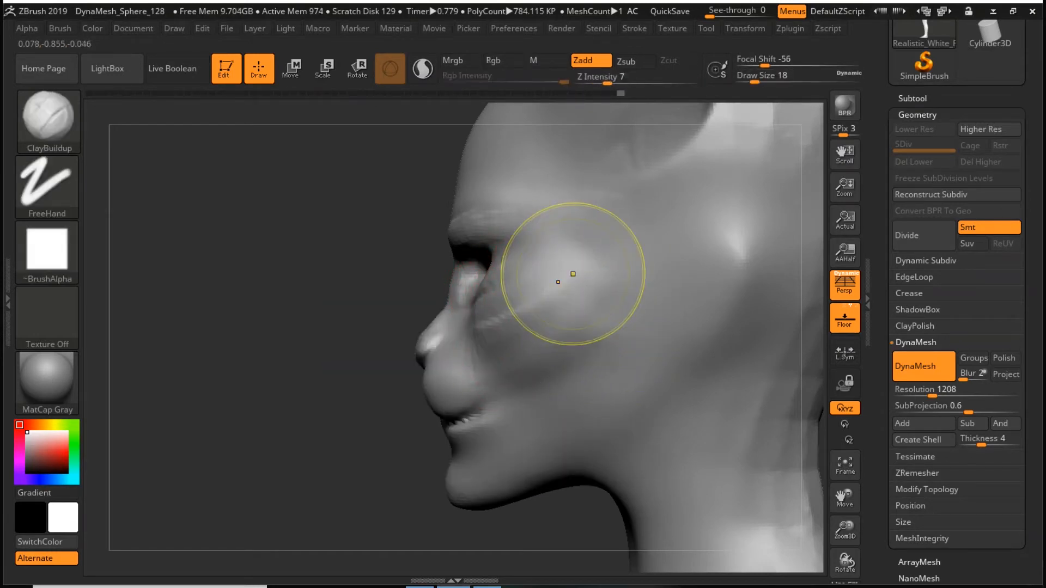
key("ctrl")
left_click_drag(327, 421, 723, 368)
left_click_drag(689, 310, 708, 342, "alt")
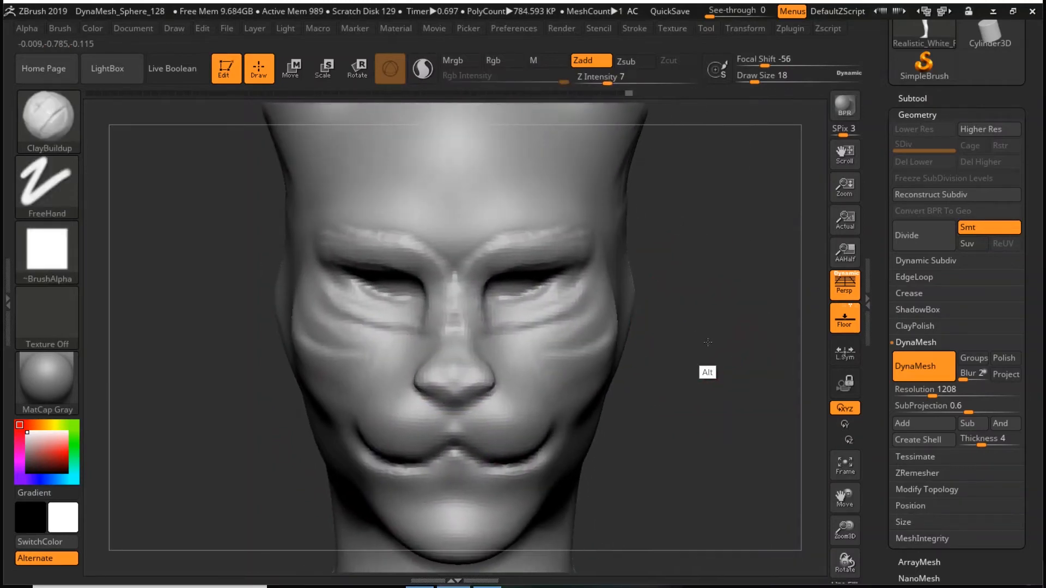
key("b")
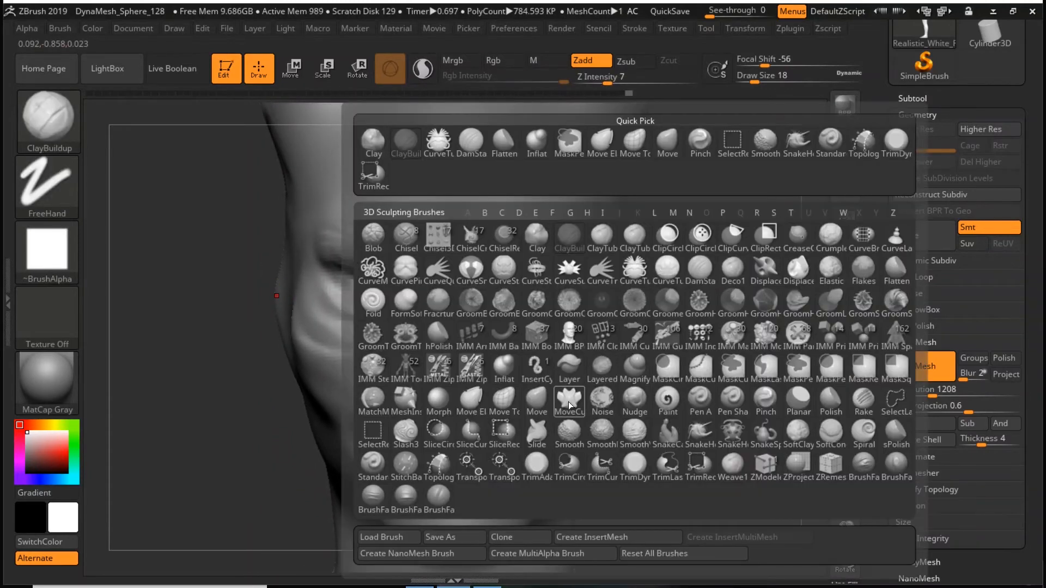
left_click(536, 398)
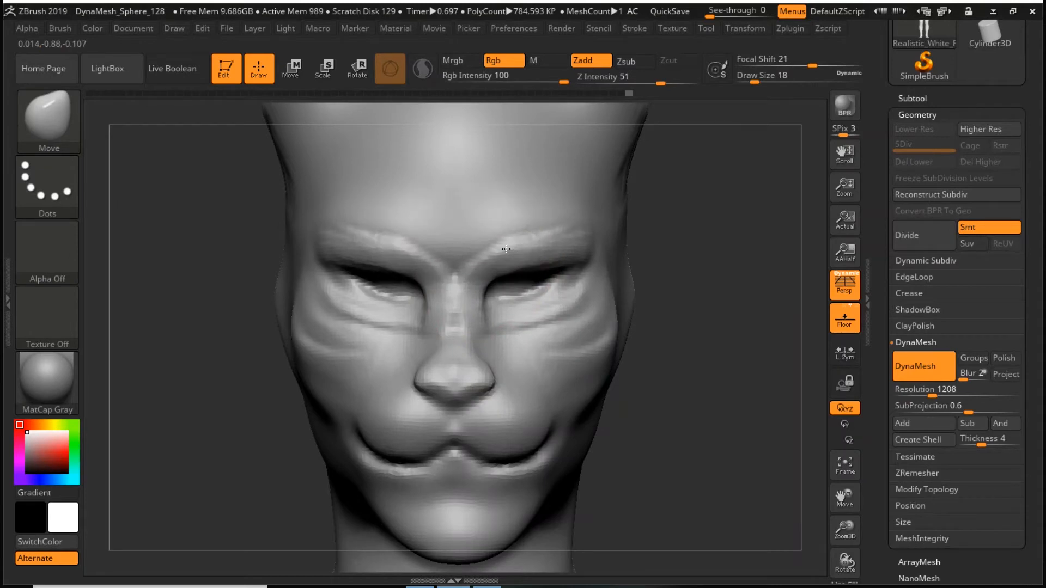
key("space")
left_click_drag(596, 298, 600, 299)
- Carve the eye slits and lower eyelid creases with the DamStandard brush, and set the draw size to 35
key("b")
key("d")
key("s")
left_click_drag(489, 309, 542, 304, "alt")
left_click_drag(498, 266, 579, 252, "alt")
key("space")
left_click_drag(686, 265, 697, 265)
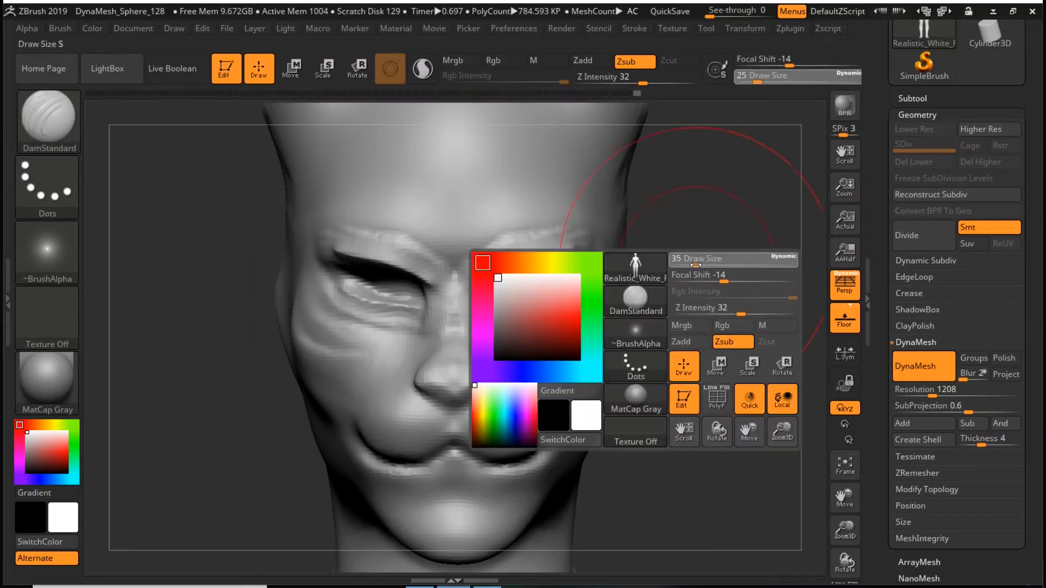
- Pull the inner corners of the eyes outward and slightly upward with the Move brush at draw size 13
key("b")
left_click(585, 402)
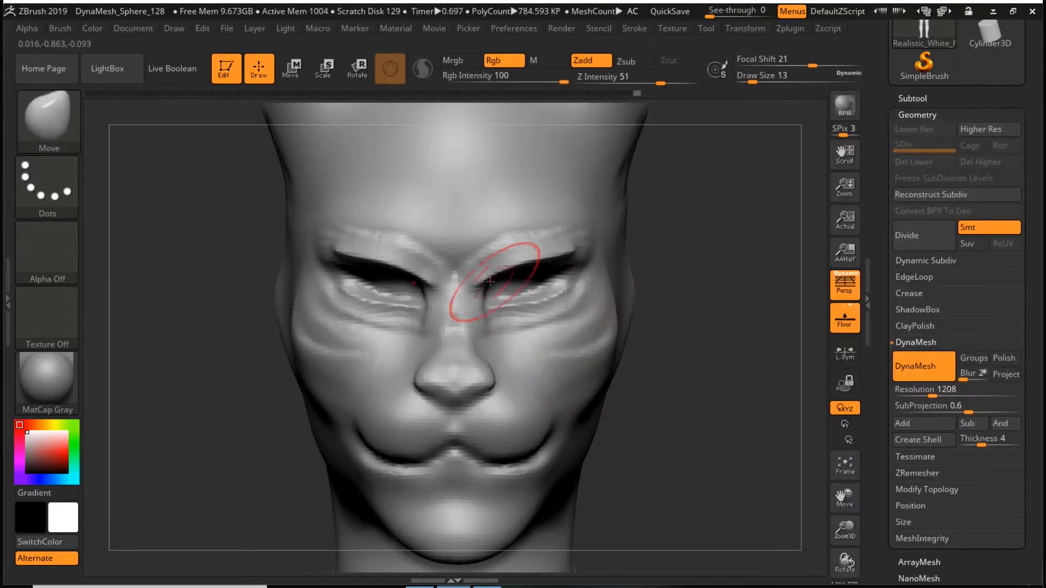
left_click_drag(505, 282, 522, 269)
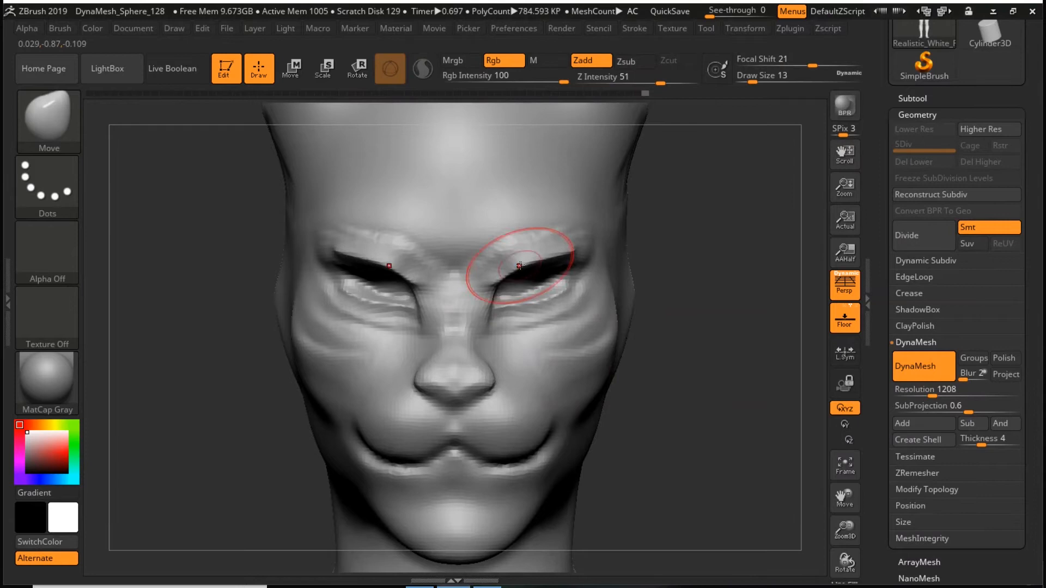
key("f")
left_click_drag(669, 274, 601, 394, "alt")
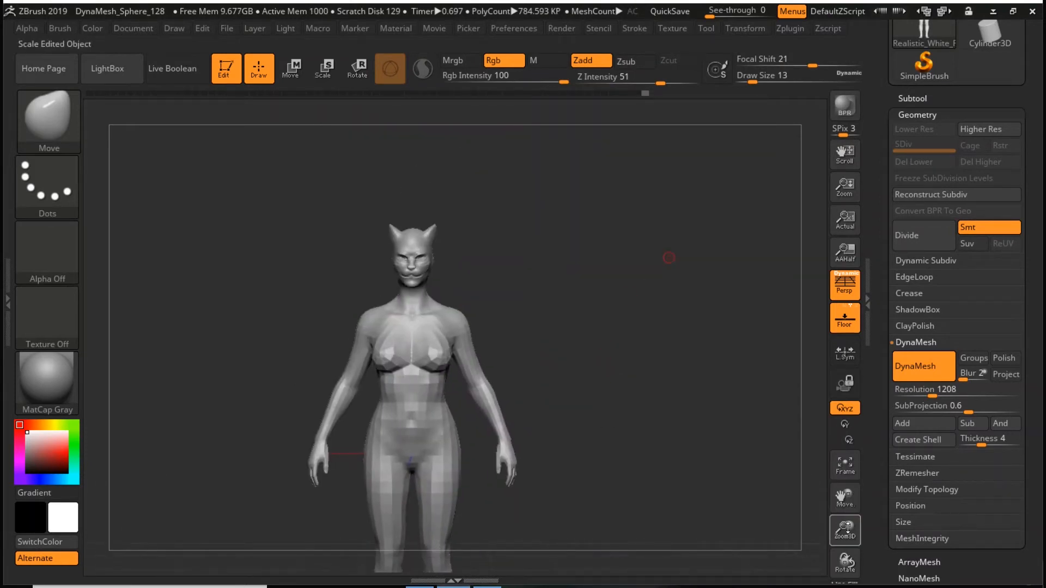
left_click_drag(848, 526, 848, 585)
left_click_drag(844, 534, 843, 577)
left_click_drag(686, 406, 770, 440, "alt")
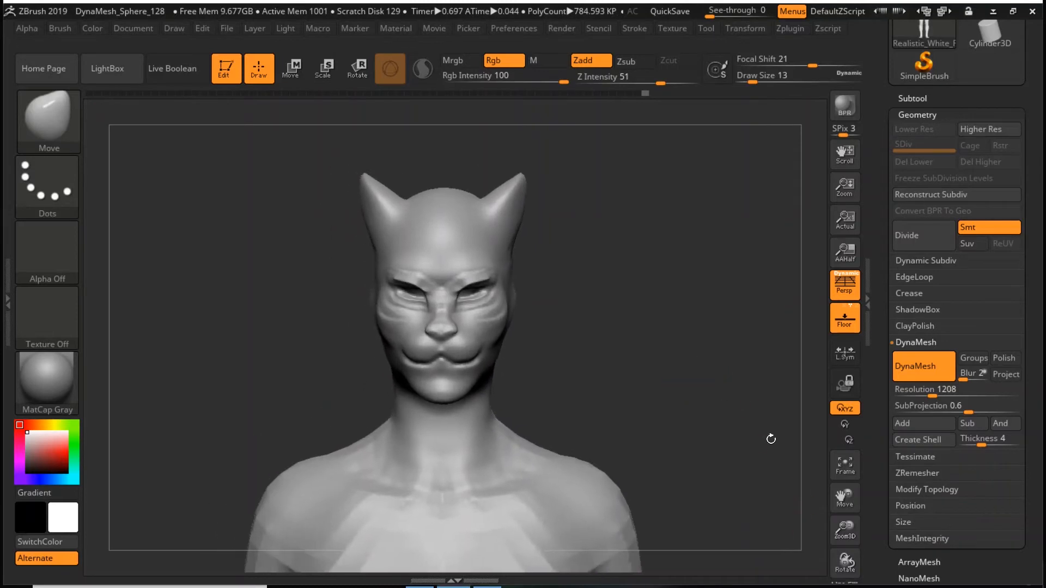
left_click_drag(845, 529, 845, 582)
mouse_move(779, 516)
left_mouse_down()
mouse_move(719, 408)
mouse_move(532, 343)
left_mouse_up()
key("shift")
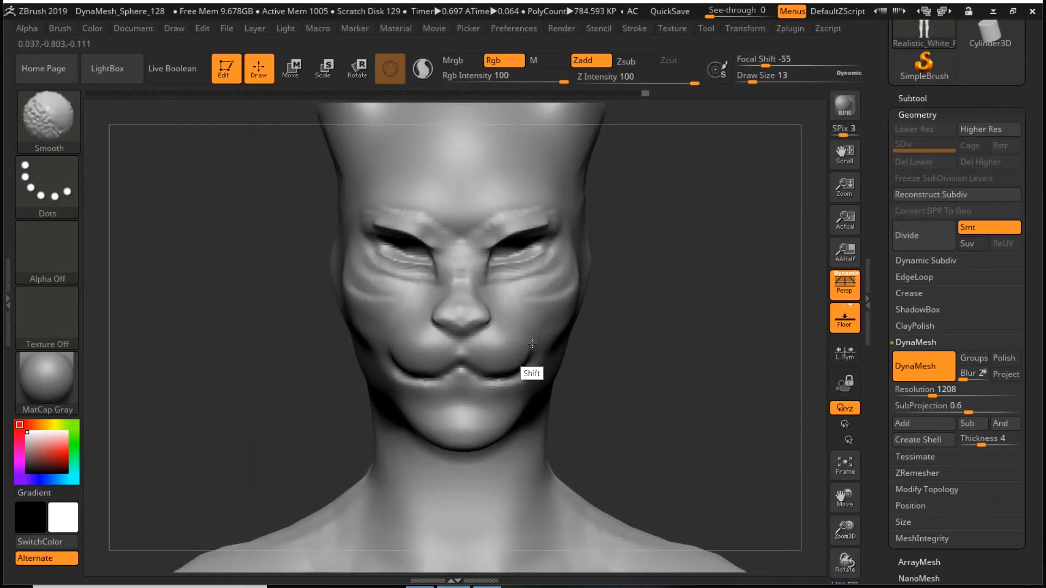
- Sculpt hollows along the inner faces of the ears with the ClayBuildup brush, and remesh the model with DynaMesh
key("b")
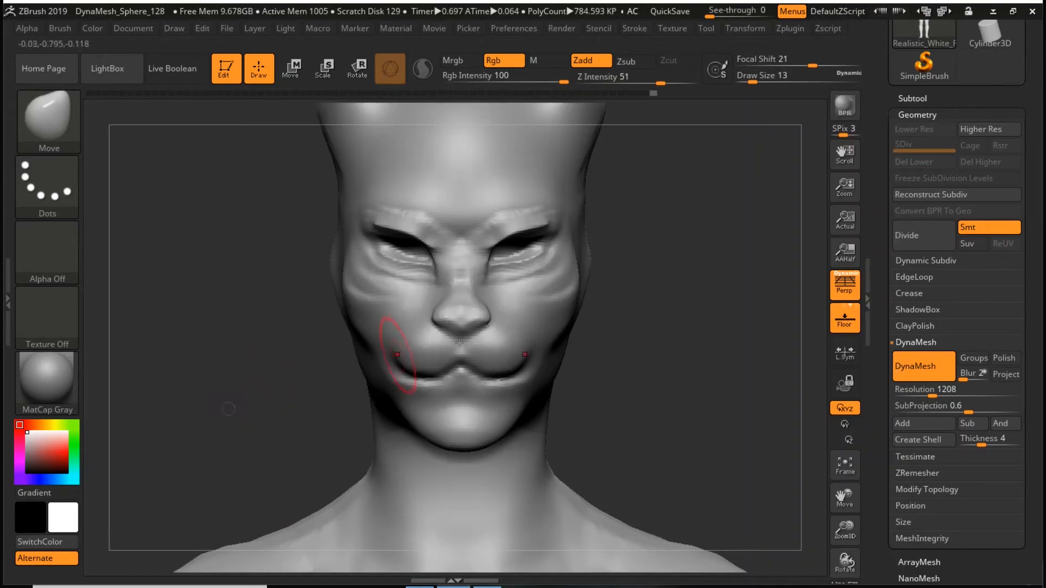
left_click_drag(709, 267, 672, 468, "alt")
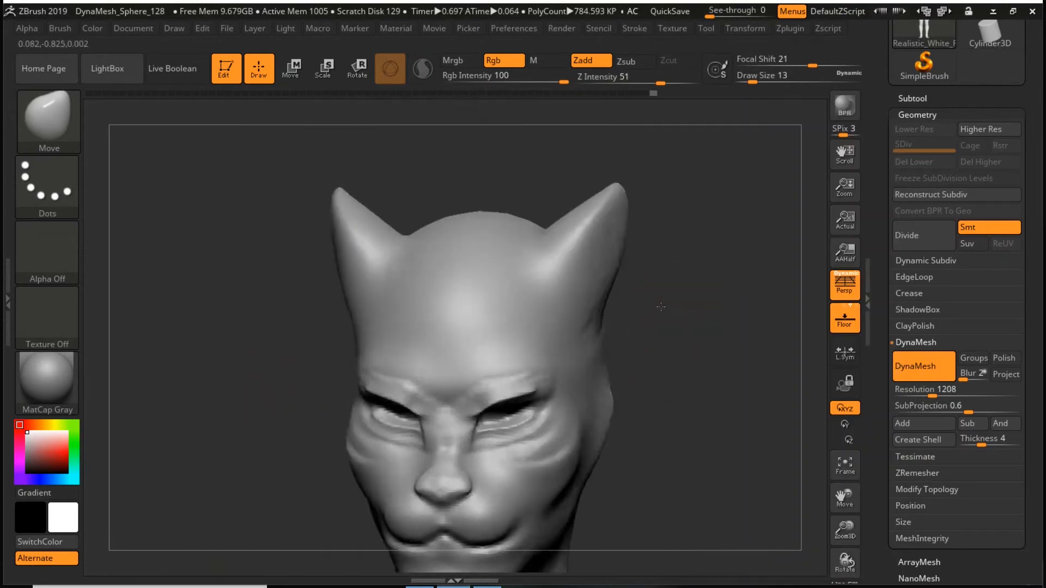
left_click_drag(725, 307, 641, 298)
key("b")
key("c")
key("b")
mouse_move(675, 236)
left_mouse_down()
mouse_move(572, 288)
mouse_move(572, 330)
left_mouse_up()
left_click_drag(654, 222, 561, 333)
left_click_drag(692, 210, 548, 335)
left_click_drag(714, 176, 790, 188)
mouse_move(603, 212)
left_mouse_down()
mouse_move(595, 242)
mouse_move(551, 297)
mouse_move(561, 243)
mouse_move(526, 327)
left_mouse_up()
left_click_drag(704, 235, 728, 329, "ctrl")
mouse_move(577, 283)
left_mouse_down("shift")
mouse_move(537, 342)
mouse_move(578, 260)
left_mouse_up("shift")
mouse_move(662, 256)
left_mouse_down()
mouse_move(721, 299)
mouse_move(592, 350)
left_mouse_up()
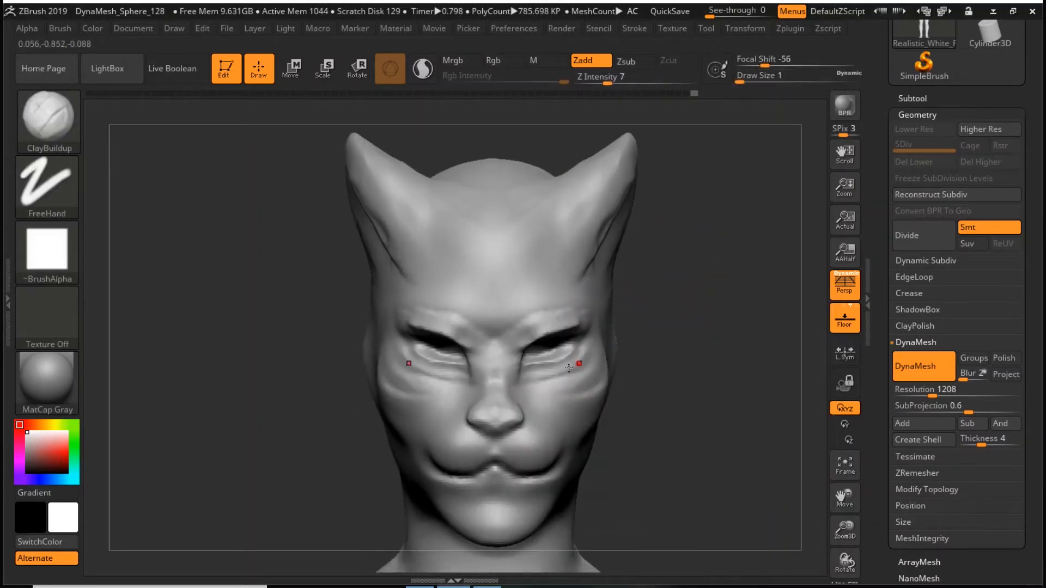
- Carve the crease between the nose and upper lip with the DamStandard brush at draw size 4, and remesh with DynaMesh
key("shift")
key("b")
key("d")
key("s")
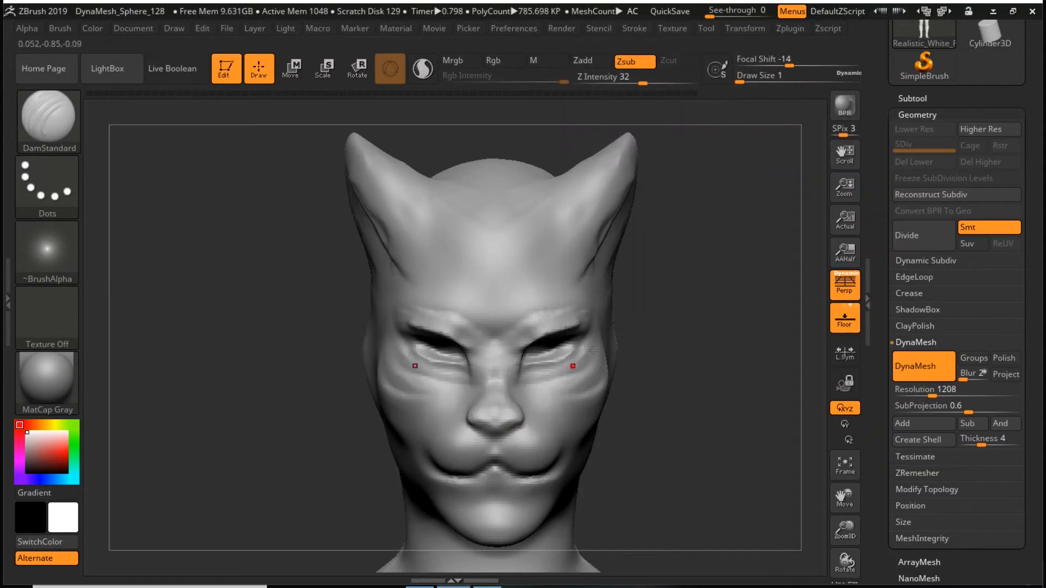
key("space")
left_click(623, 330)
right_click_drag(565, 433, 575, 365, "alt")
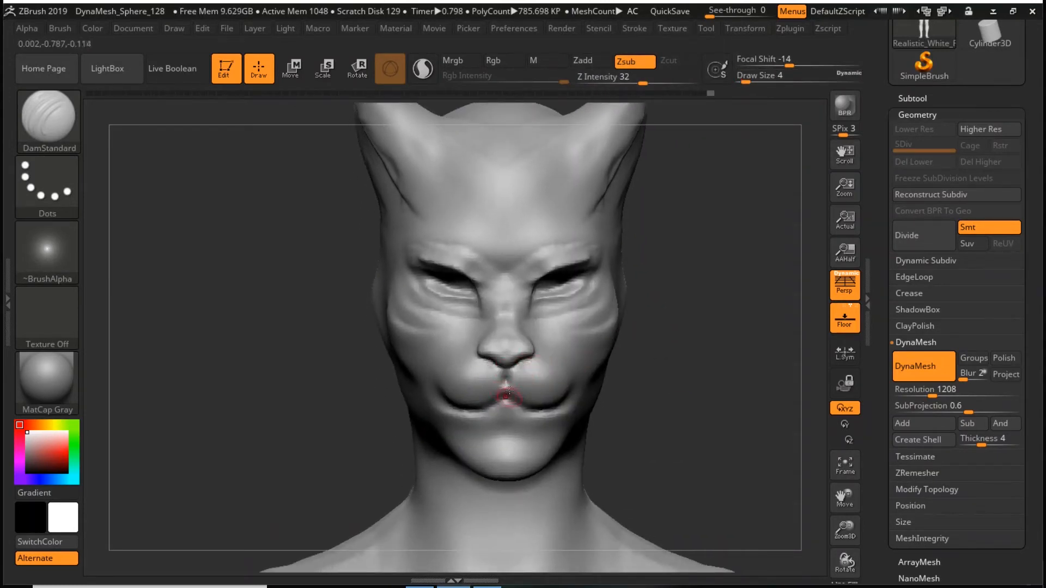
left_click_drag(705, 296, 765, 415, "ctrl")
left_click_drag(750, 365, 750, 366, "ctrl")
- Reshape the chin and the cheek folds from the front with the Move brush at draw size 27
key("space")
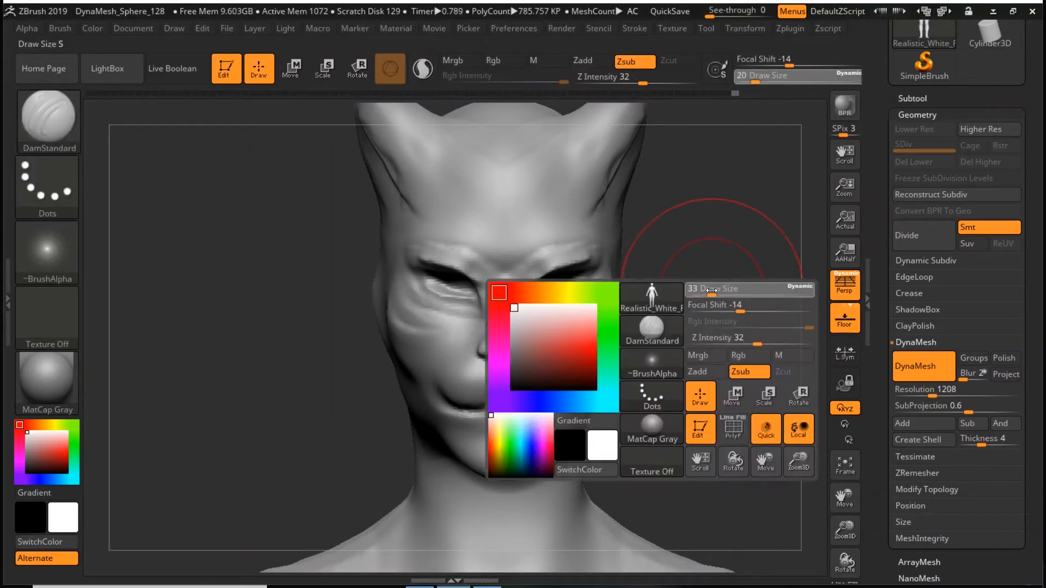
key("b")
left_click(593, 403)
mouse_move(527, 465)
left_mouse_down()
mouse_move(522, 448)
mouse_move(510, 468)
left_mouse_up()
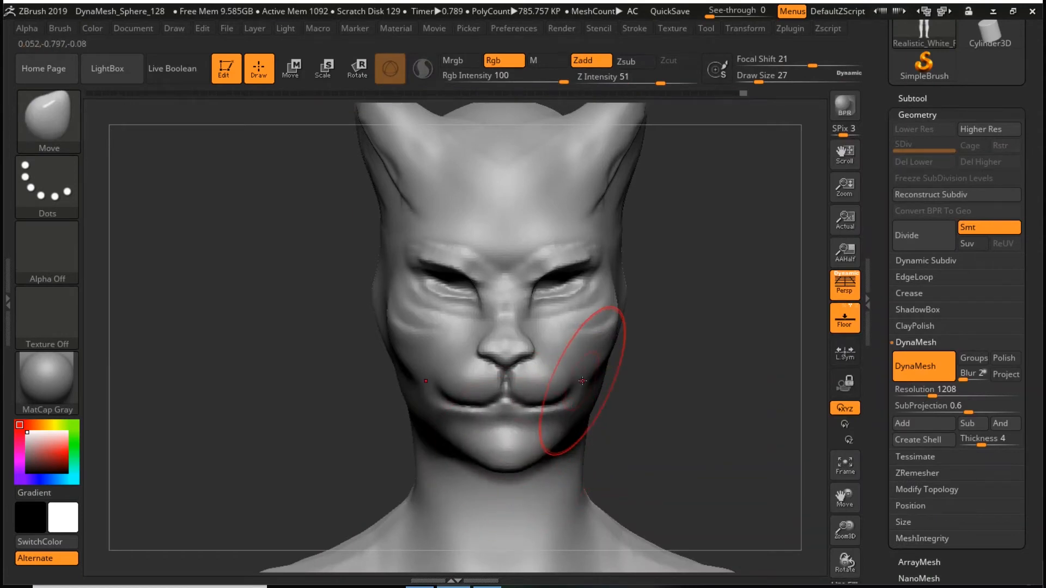
left_click_drag(594, 318, 571, 307)
- Refine the mouth line and the outer ends of the cheek folds with the Move brush at draw size 13
key("space")
left_click_drag(634, 316, 624, 316)
left_click_drag(529, 404, 528, 397)
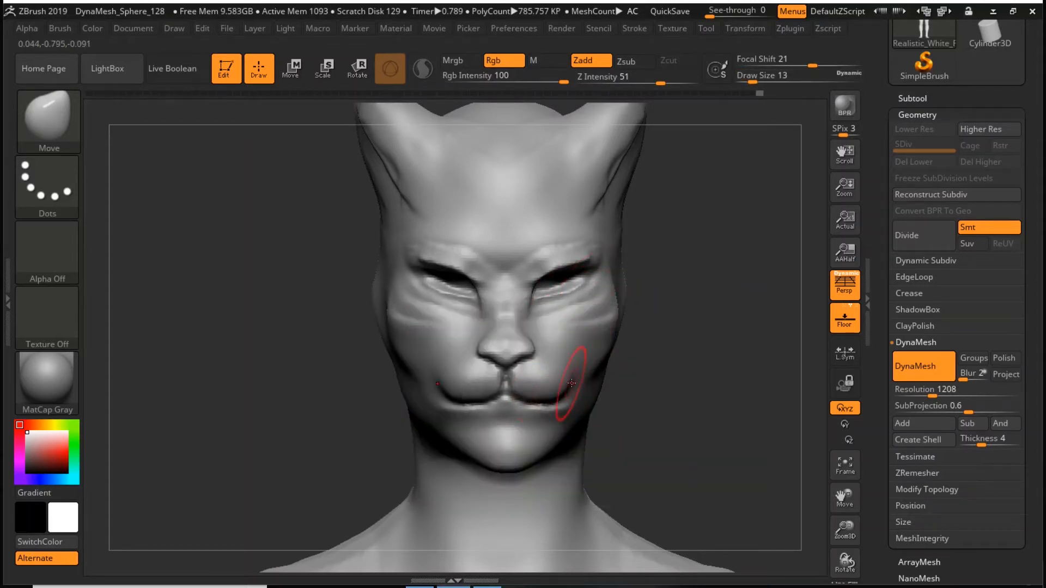
left_click_drag(602, 329, 599, 323)
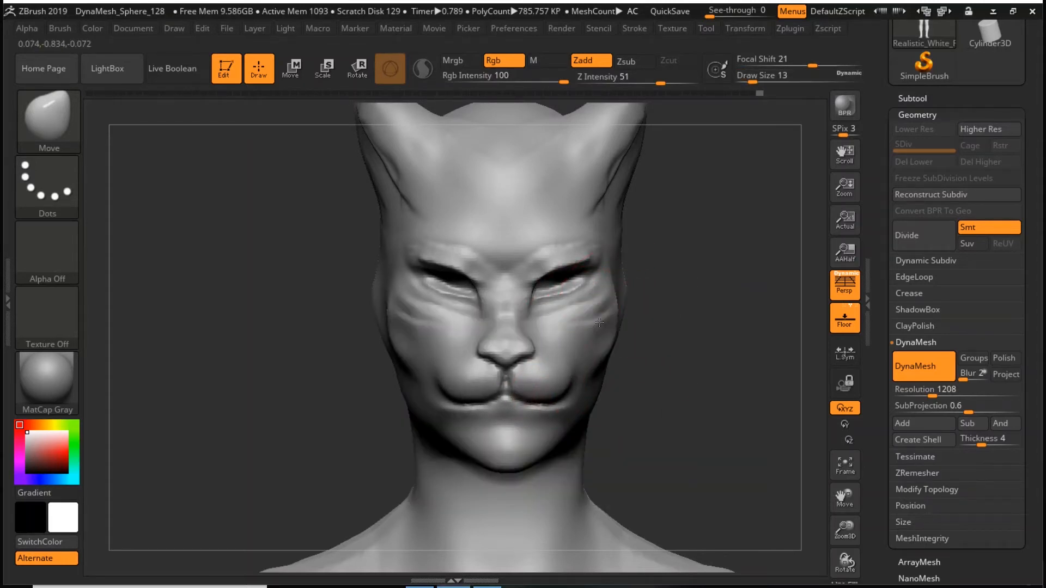
- Inspect the head in profile and the full figure from the front, and set the Move brush's draw size to 18
left_click_drag(694, 296, 602, 343)
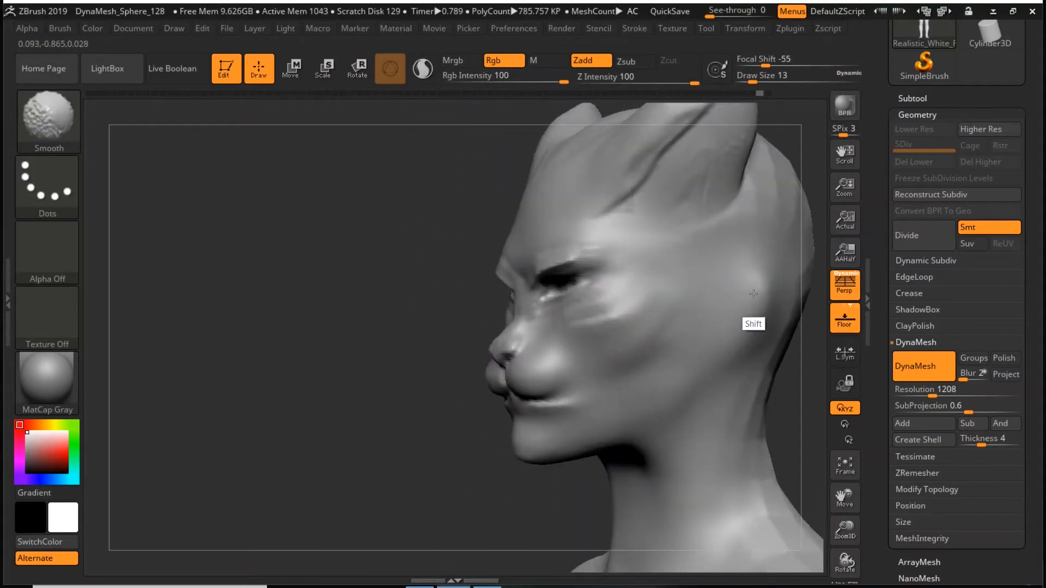
left_click_drag(479, 482, 431, 505, "shift")
left_click_drag(465, 446, 406, 418, "alt")
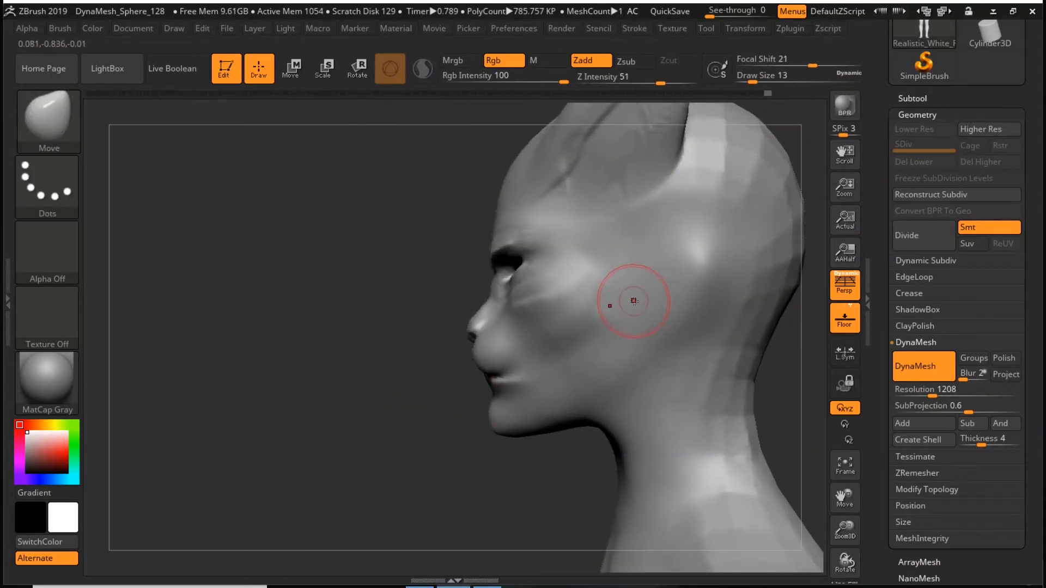
key("space")
mouse_move(644, 310)
left_mouse_down()
mouse_move(658, 312)
mouse_move(653, 442)
left_mouse_up()
key("f")
left_click_drag(658, 338, 731, 413)
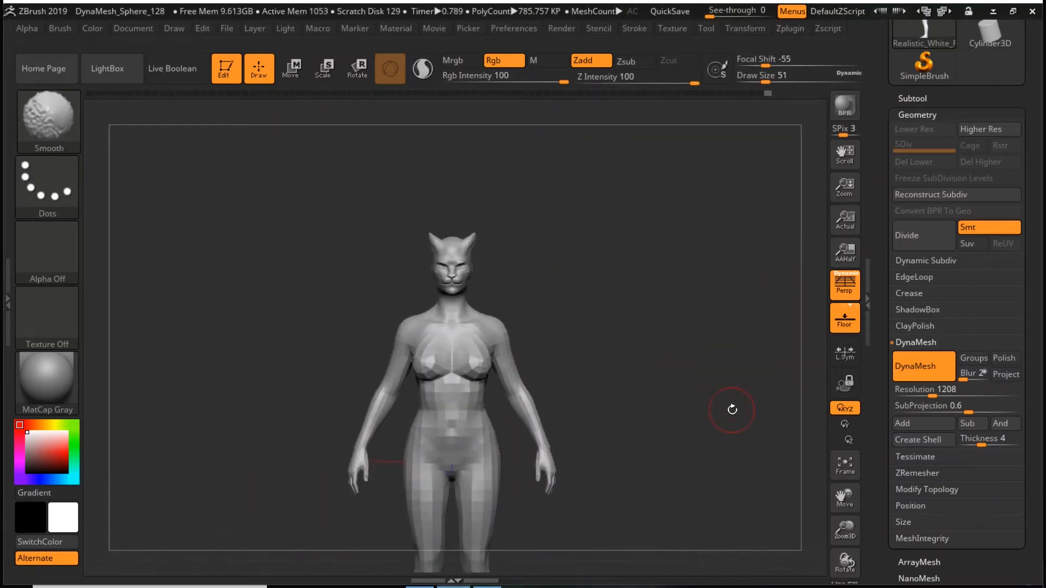
left_click_drag(848, 530, 848, 578)
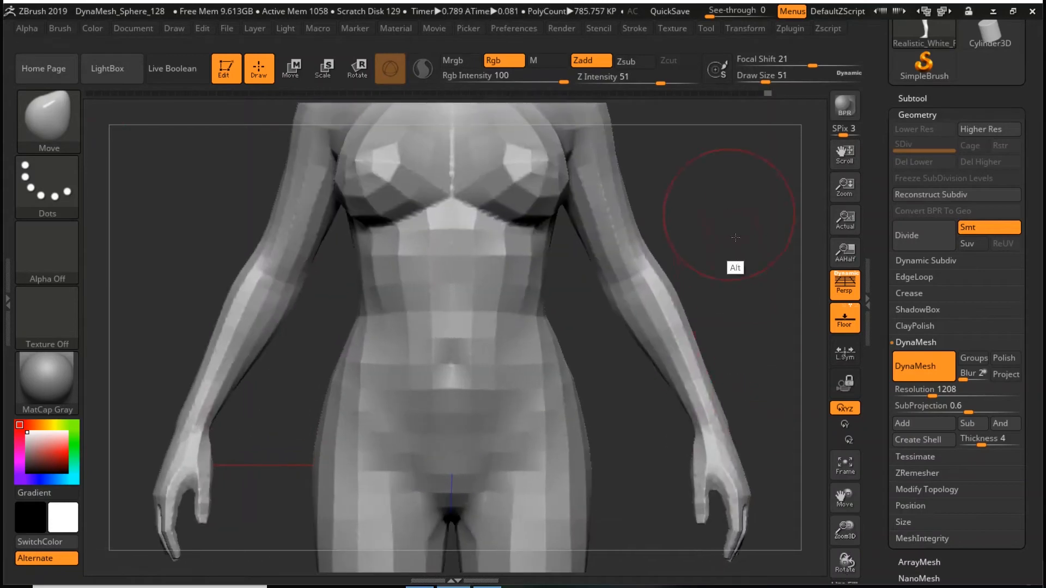
left_click_drag(728, 213, 743, 512, "alt")
left_click_drag(745, 309, 742, 466, "alt")
left_click_drag(733, 337, 691, 316)
key("s")
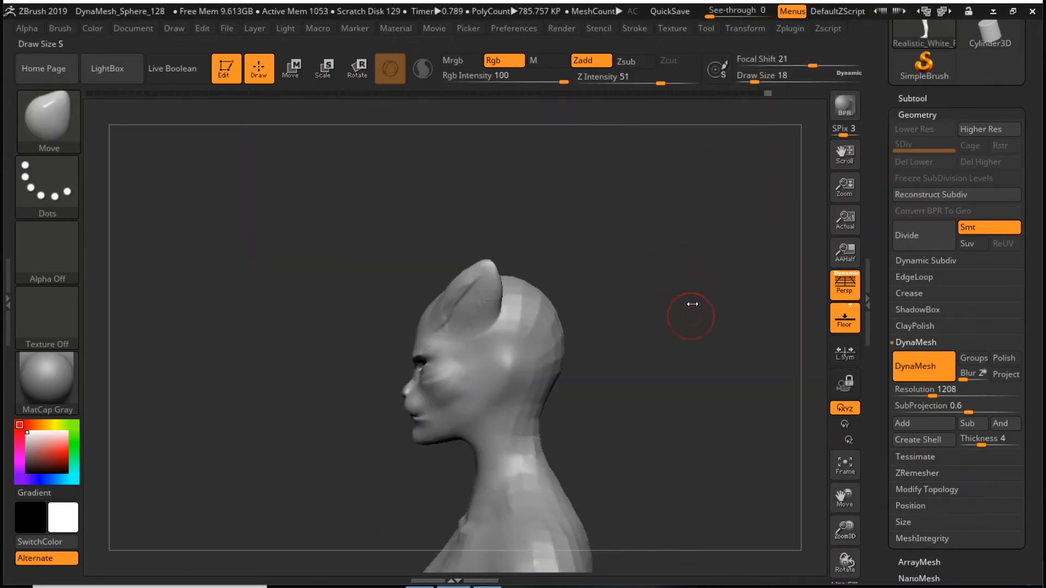
- Try scaling the whole figure in depth and height with the transform gizmo placed at the head
key("w")
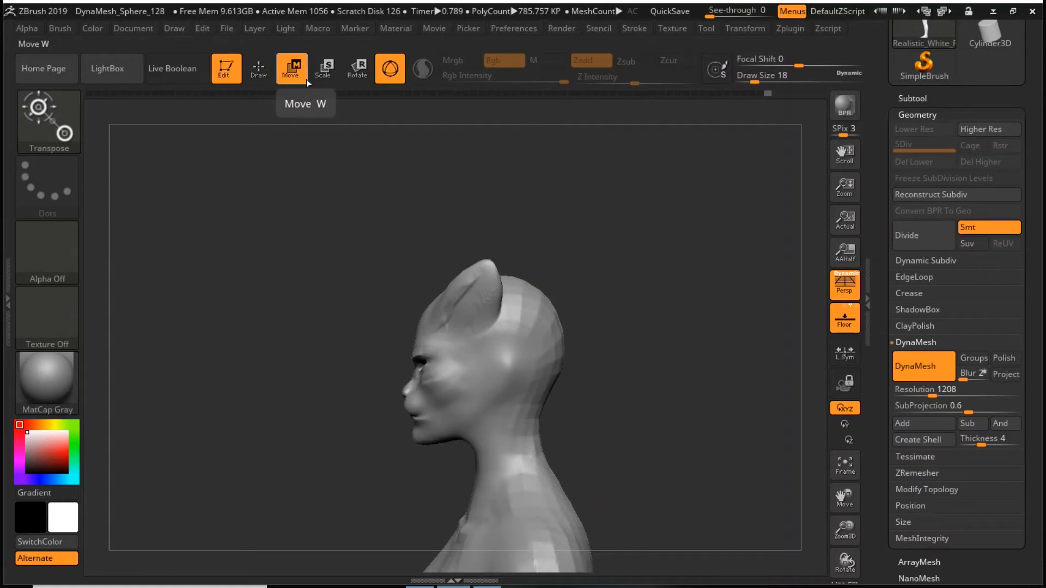
left_click_drag(674, 445, 651, 283, "alt")
left_click_drag(522, 372, 642, 373, "alt")
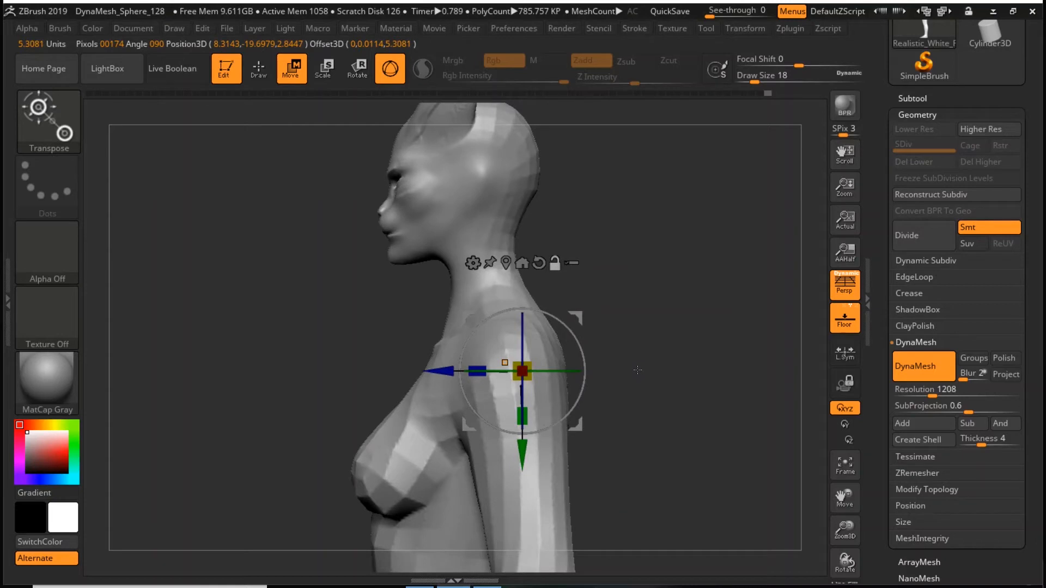
left_click_drag(477, 206, 731, 205, "alt")
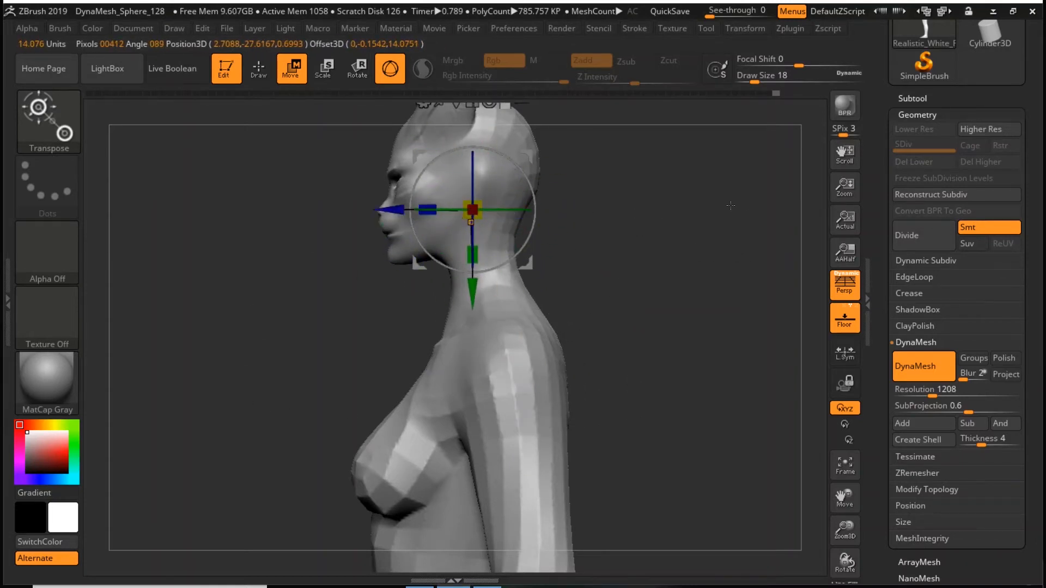
key("f")
mouse_move(519, 222)
left_mouse_down()
mouse_move(575, 246)
mouse_move(560, 228)
mouse_move(515, 222)
left_mouse_up()
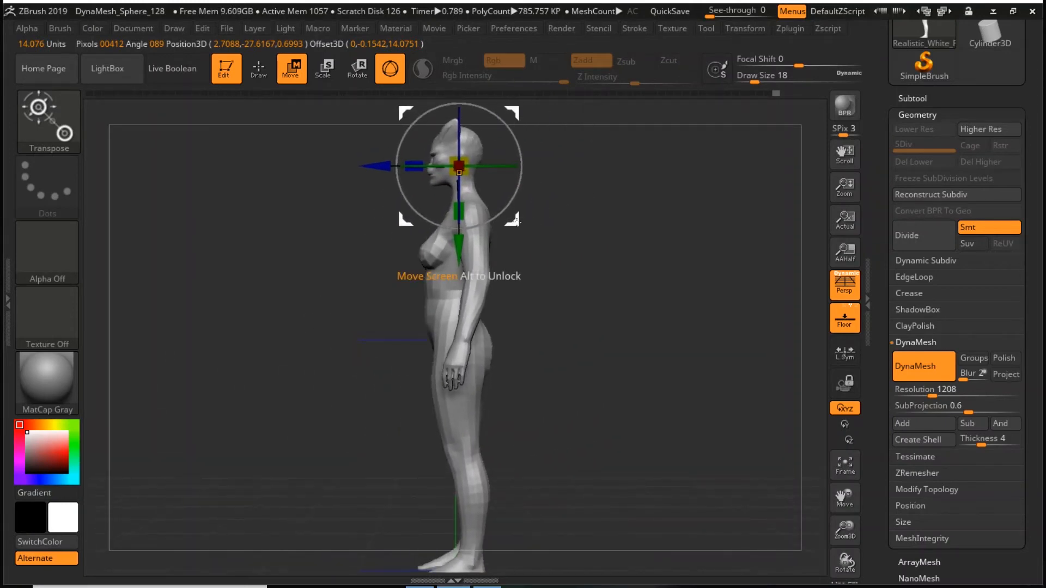
left_click_drag(414, 166, 324, 167)
left_click_drag(459, 212, 464, 293)
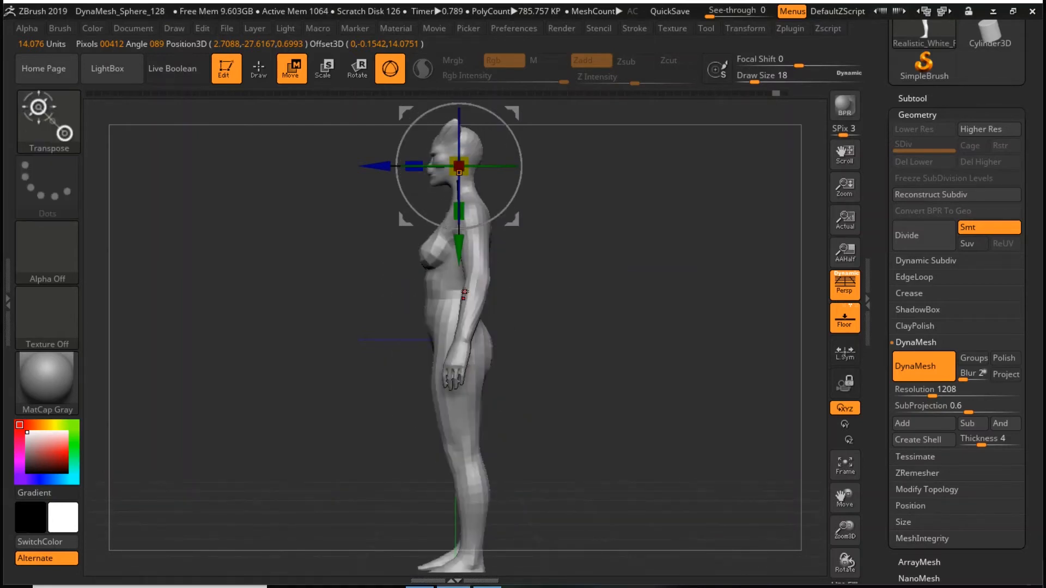
- Mask both ears with the masking brush at draw size 18, and invert the mask so only the ears are editable
left_click_drag(842, 565, 842, 582)
left_click_drag(703, 294, 725, 428, "alt")
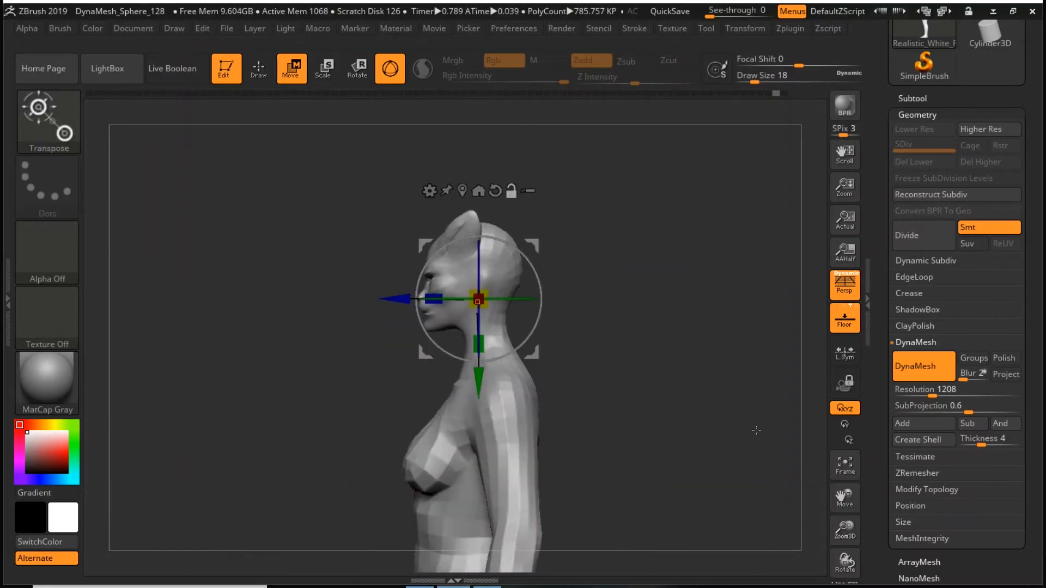
left_click_drag(844, 531, 844, 566)
left_click_drag(680, 377, 705, 435, "alt")
key("q")
mouse_move(486, 231)
left_mouse_down("ctrl")
mouse_move(458, 264)
mouse_move(499, 227)
mouse_move(491, 261)
left_mouse_up("ctrl")
left_click_drag(618, 197, 595, 256)
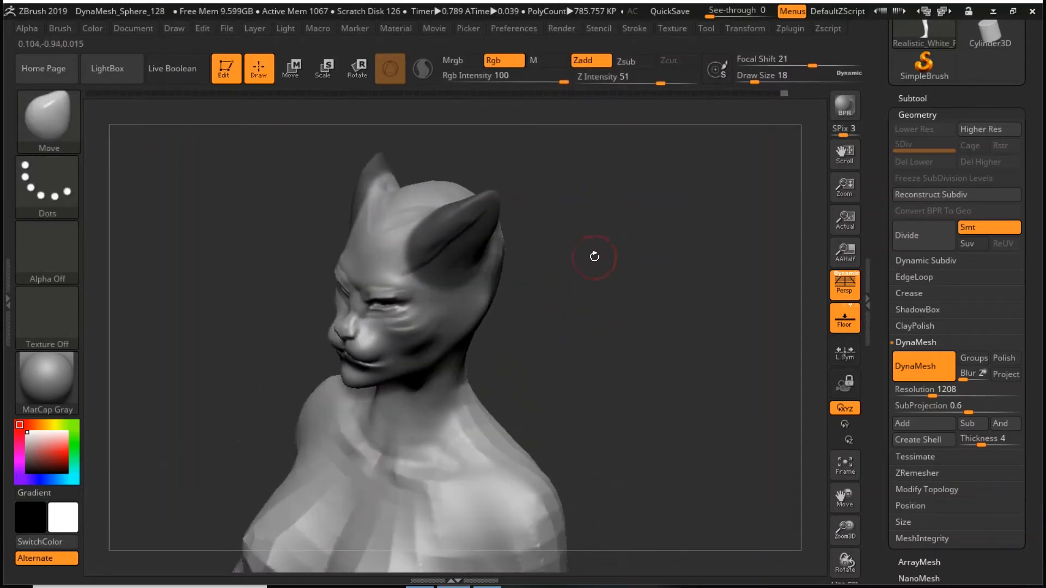
key("ctrl")
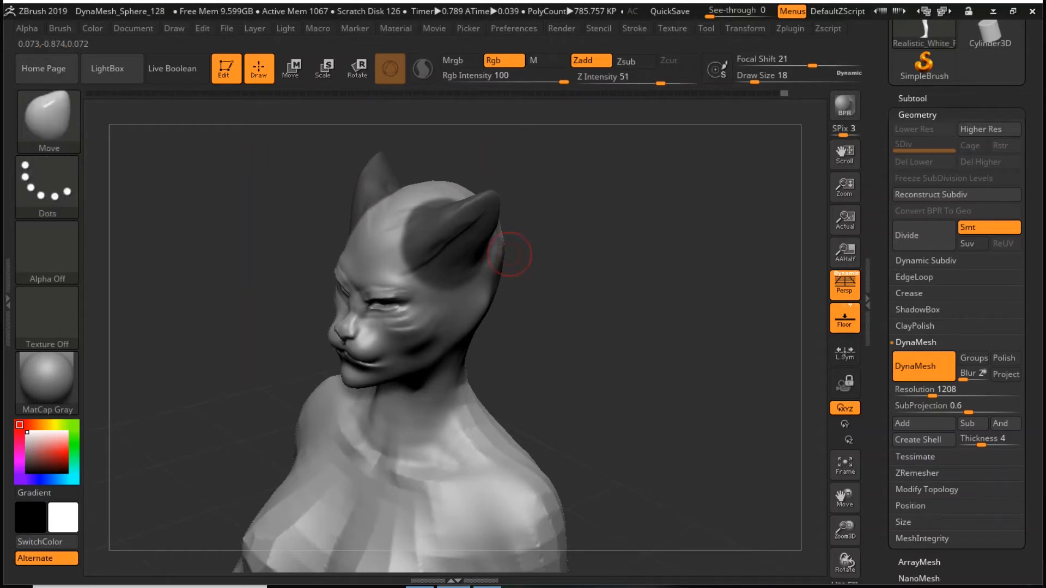
left_click(653, 294, "ctrl")
- Center the transform gizmo on the ear in profile, and move and rotate the ears toward the back of the head
mouse_move(652, 294)
left_mouse_down()
mouse_move(646, 338)
mouse_move(667, 356)
left_mouse_up()
key("w")
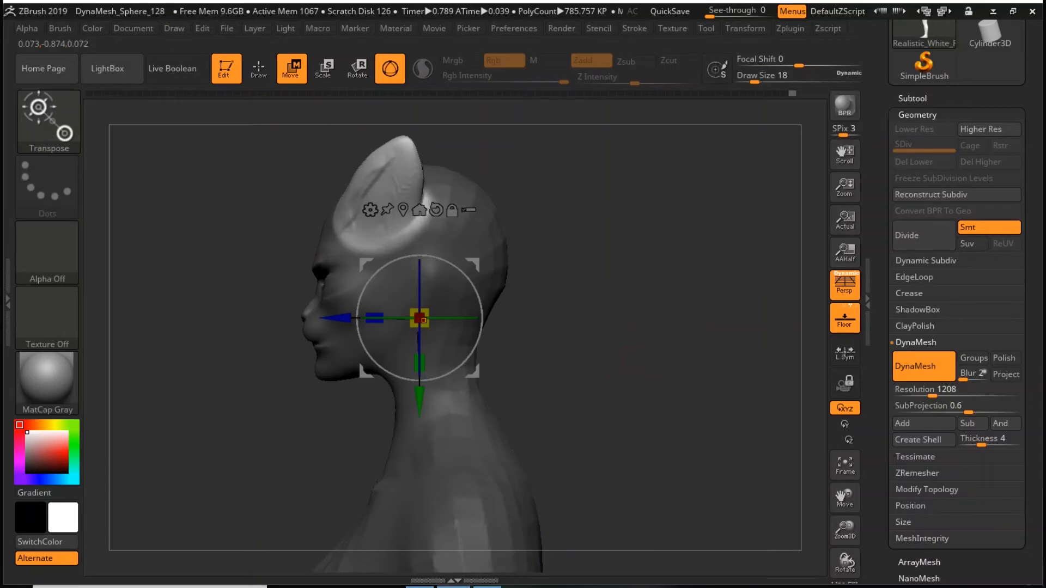
left_click_drag(646, 364, 685, 409, "alt")
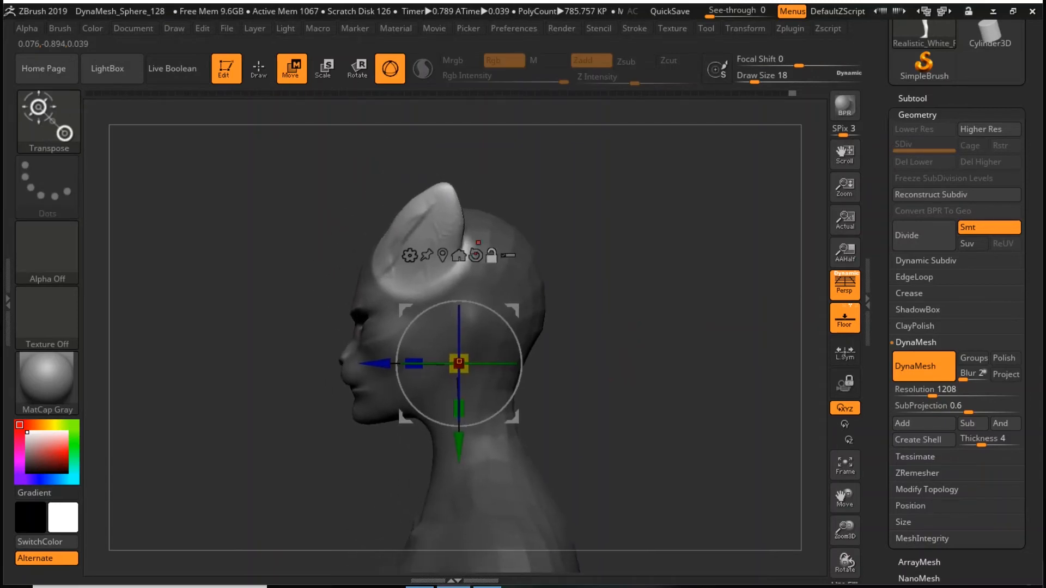
left_click(434, 235, "alt")
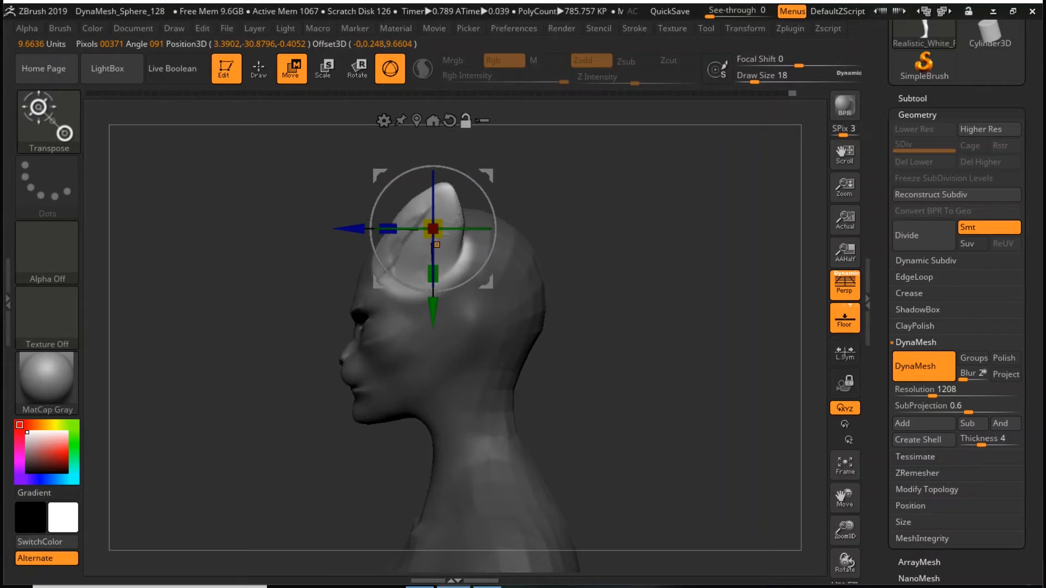
mouse_move(489, 283)
left_mouse_down()
mouse_move(514, 281)
mouse_move(500, 279)
left_mouse_up()
left_click_drag(484, 225, 507, 223)
left_click_drag(499, 280, 519, 281)
left_click_drag(574, 260, 641, 251)
mouse_move(526, 234)
left_mouse_down()
mouse_move(522, 252)
mouse_move(524, 243)
left_mouse_up()
left_click_drag(714, 319, 712, 411)
left_click_drag(557, 294, 554, 295)
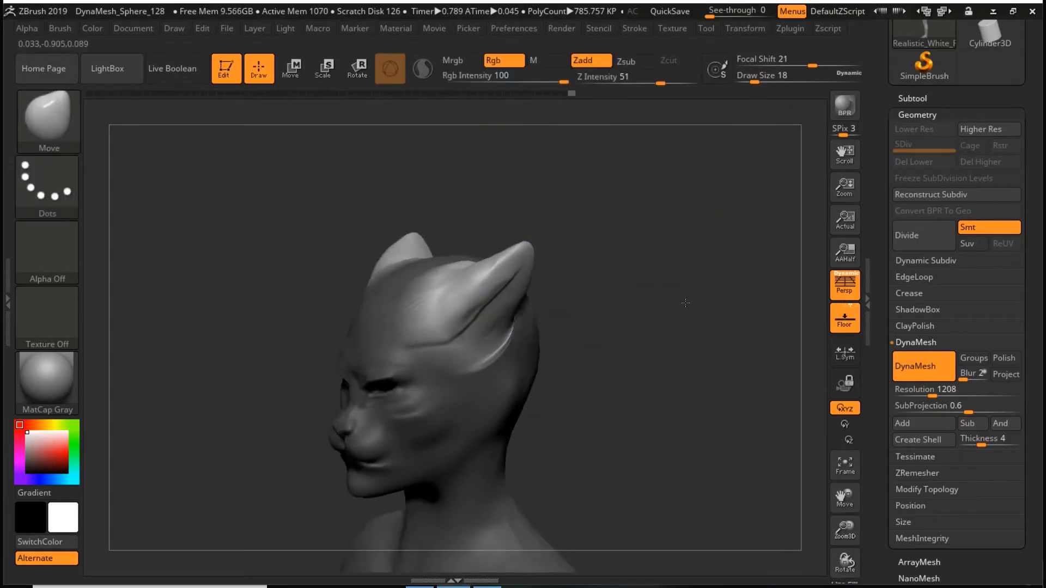
- Invert the mask to protect the ears, and smooth and reshape the head around their bases at draw size 25
key("space")
left_click_drag(687, 287, 678, 287)
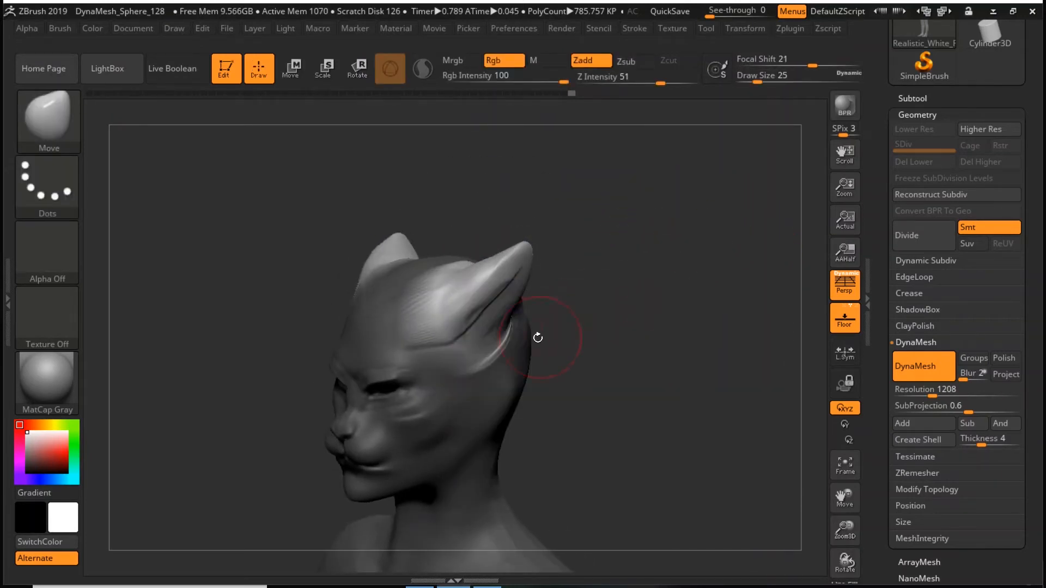
left_click_drag(590, 292, 612, 297, "ctrl")
key("shift")
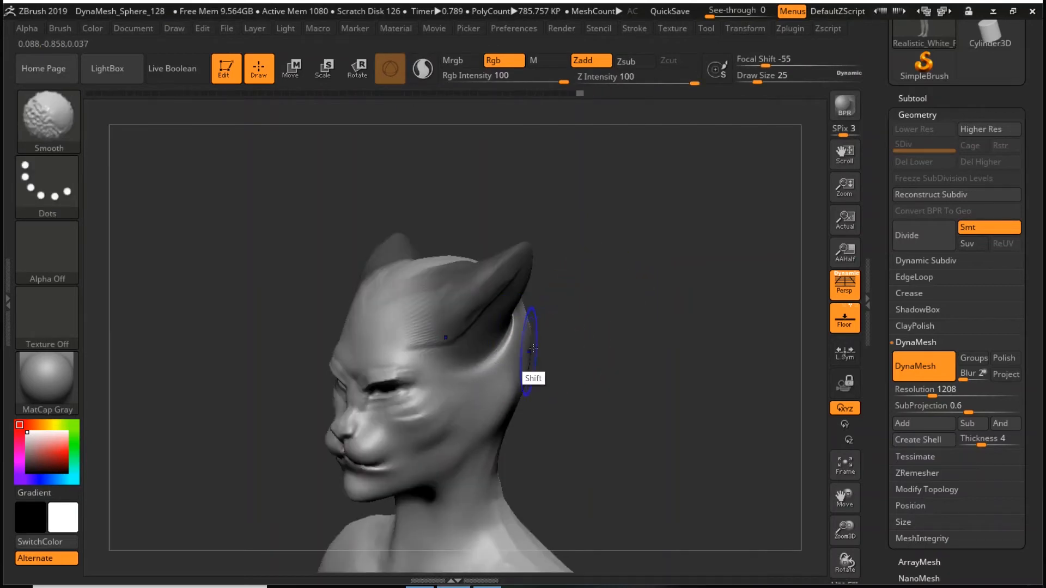
left_click_drag(659, 289, 480, 302)
left_click_drag(417, 311, 418, 297, "shift")
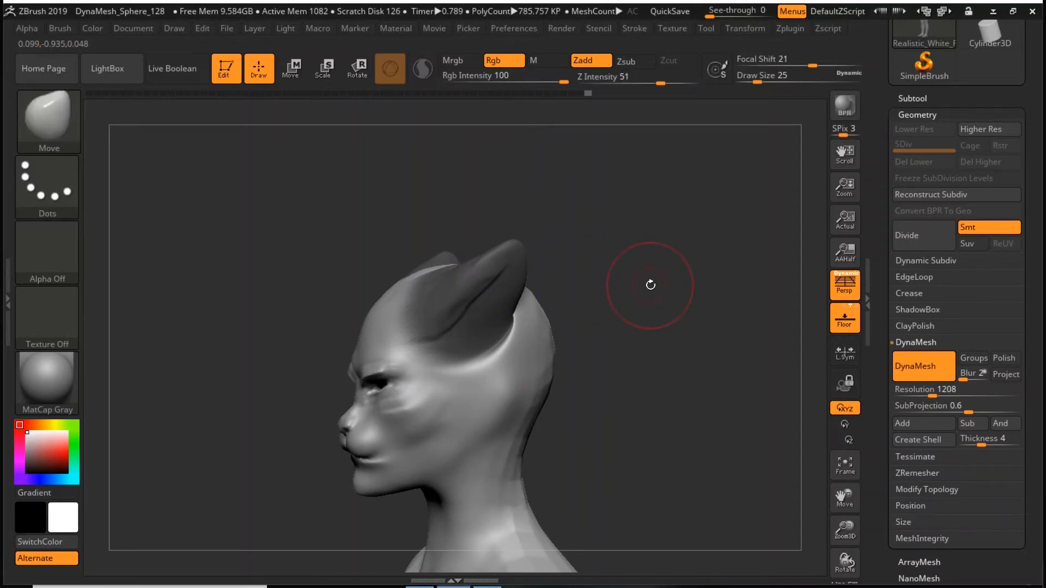
left_click_drag(481, 351, 475, 369)
key("ctrl")
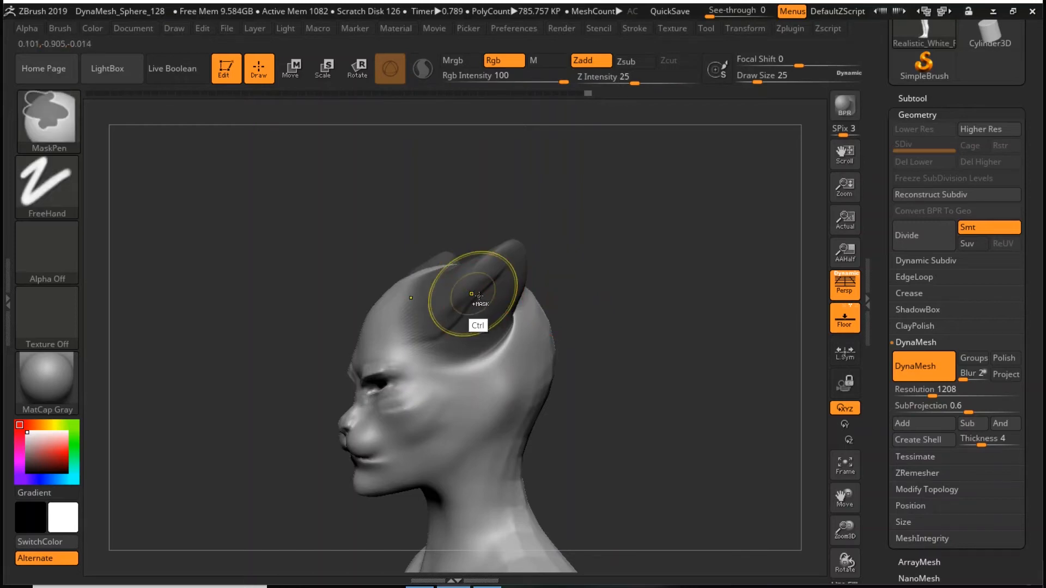
- Smooth the head around the ear bases at draw size 25, and clear the ear mask
left_click(491, 301, "ctrl+alt")
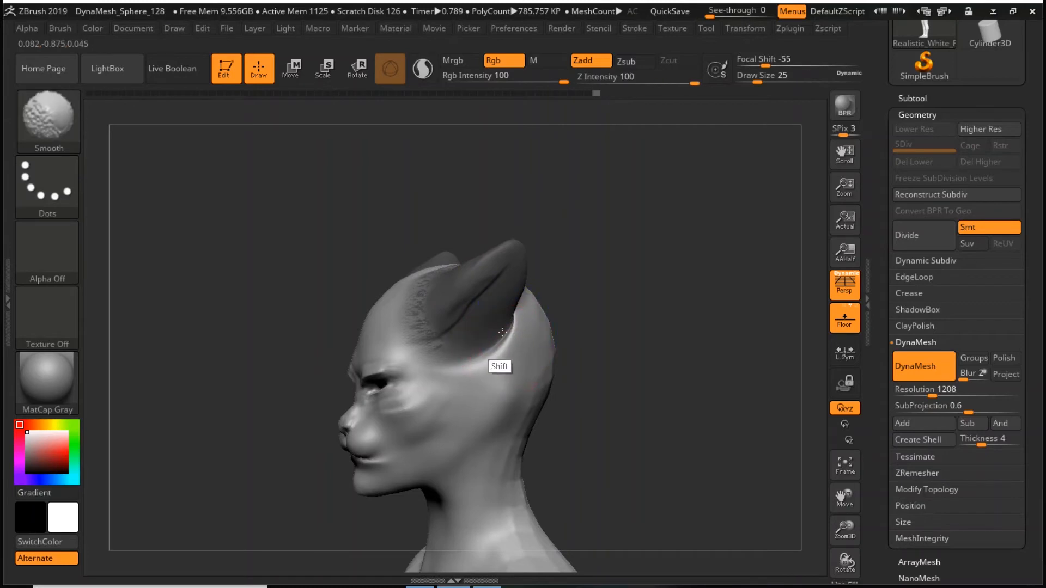
left_click_drag(588, 297, 649, 300)
left_click_drag(493, 344, 479, 269, "shift")
left_click_drag(550, 227, 665, 294, "shift")
left_click_drag(631, 265, 674, 342, "ctrl")
mouse_move(621, 363)
left_mouse_down("alt")
mouse_move(691, 277)
mouse_move(613, 307)
mouse_move(680, 313)
mouse_move(672, 310)
left_mouse_up("alt")
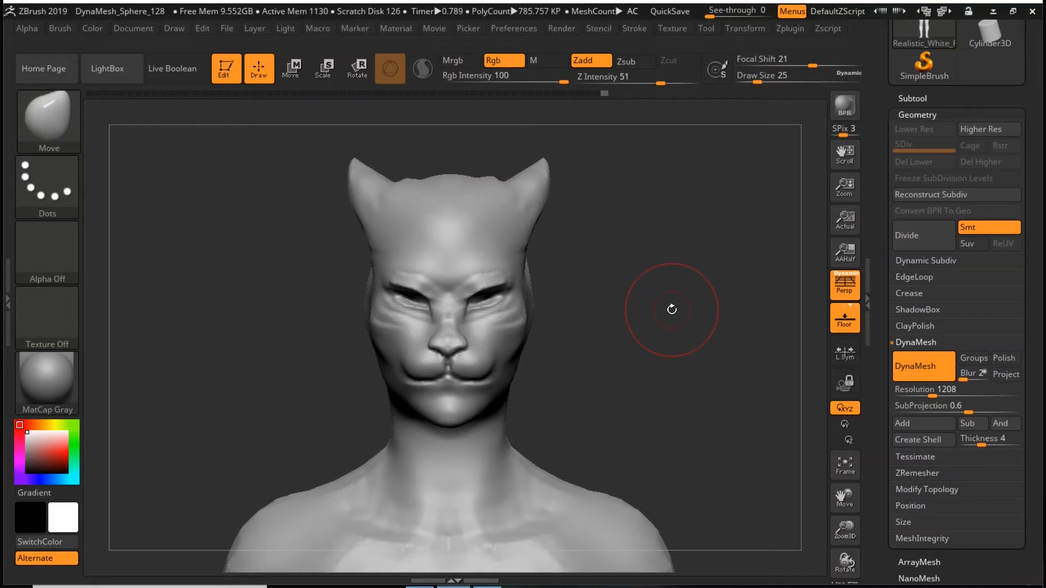
left_click_drag(672, 309, 621, 416)
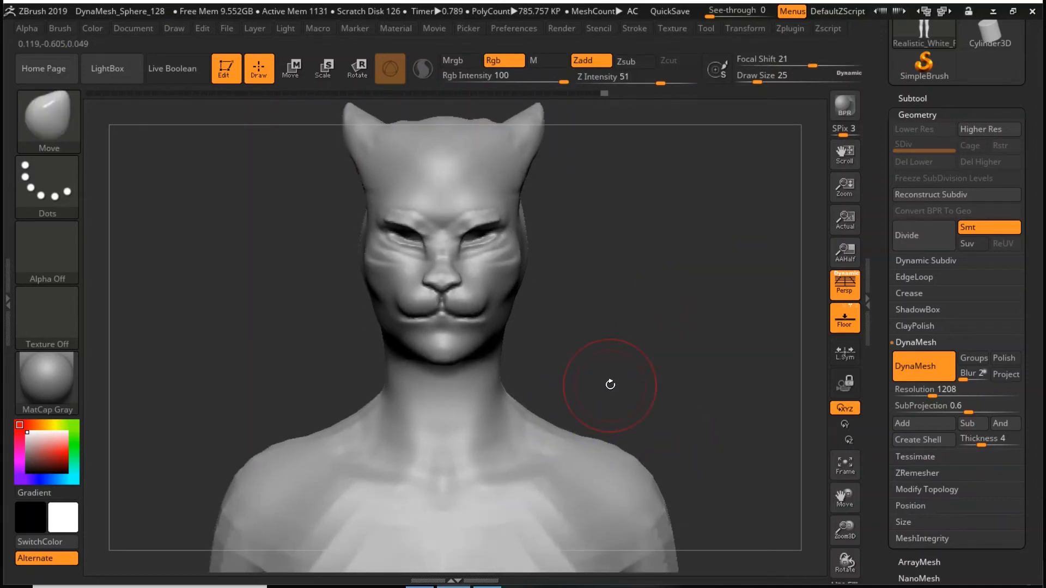
- Carve both collarbones with the DamStandard brush at draw size 25, and smooth the shoulders and upper chest
key("b")
key("d")
key("s")
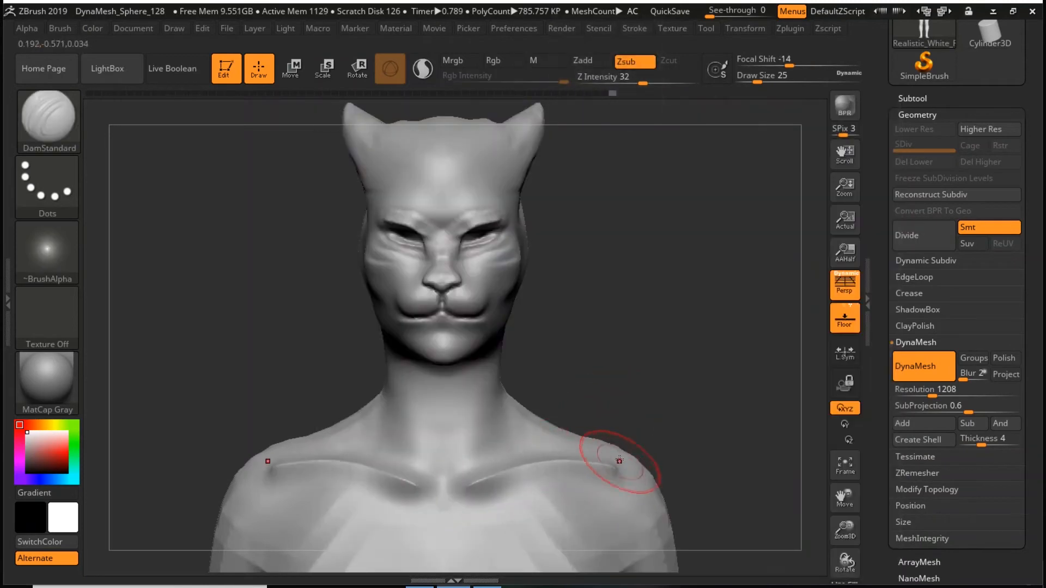
left_click_drag(595, 477, 490, 502)
mouse_move(591, 480)
left_mouse_down("shift")
mouse_move(484, 502)
mouse_move(572, 488)
left_mouse_up("shift")
left_click_drag(656, 402, 634, 309, "alt")
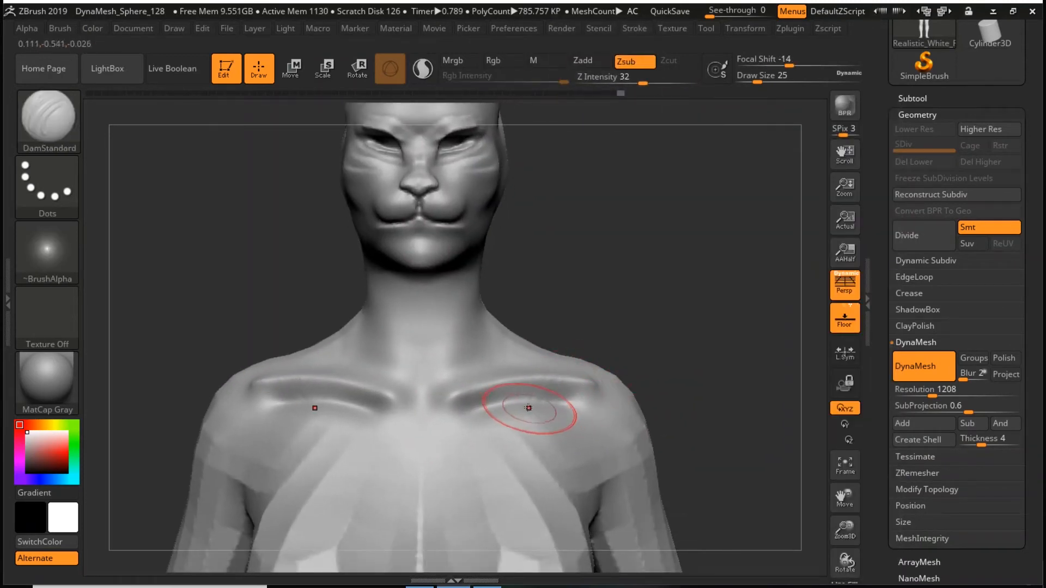
key("space")
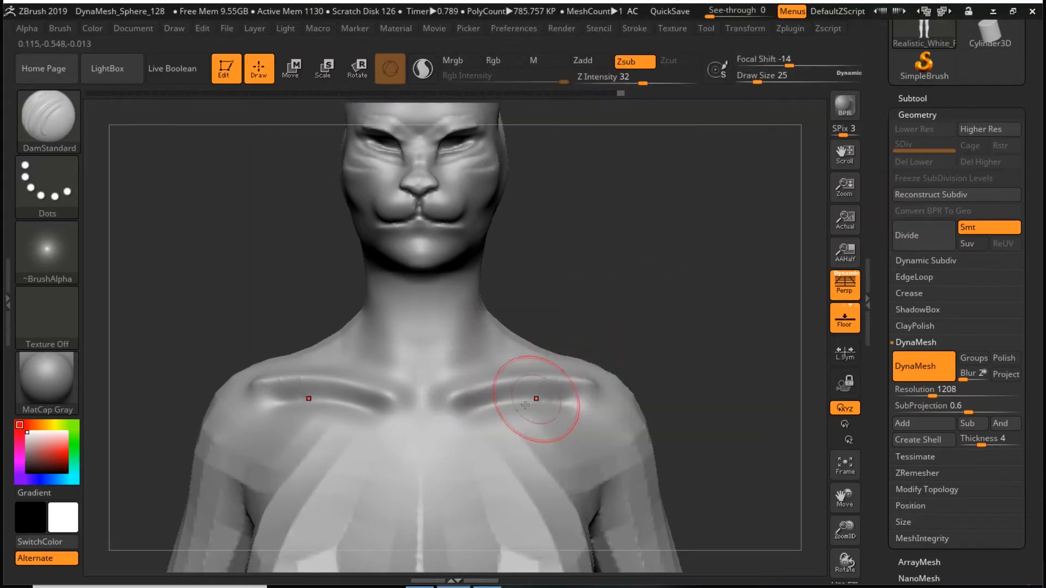
key("shift")
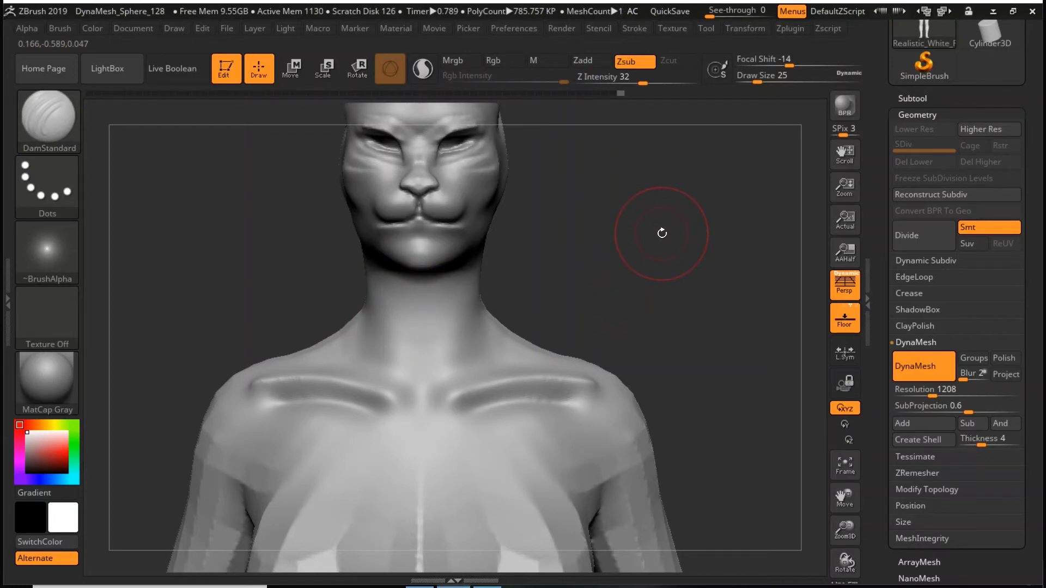
key("b")
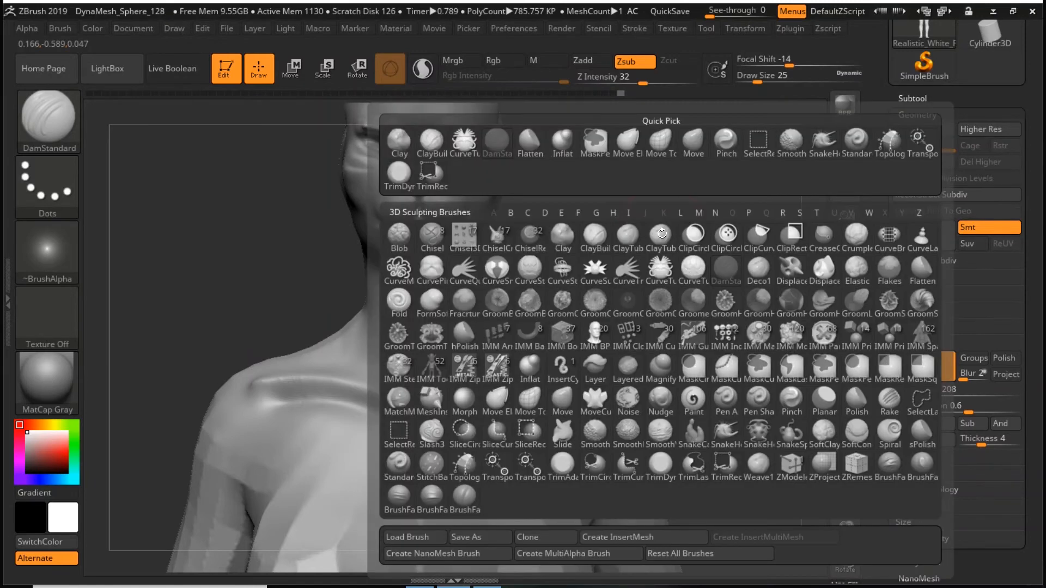
mouse_move(725, 275)
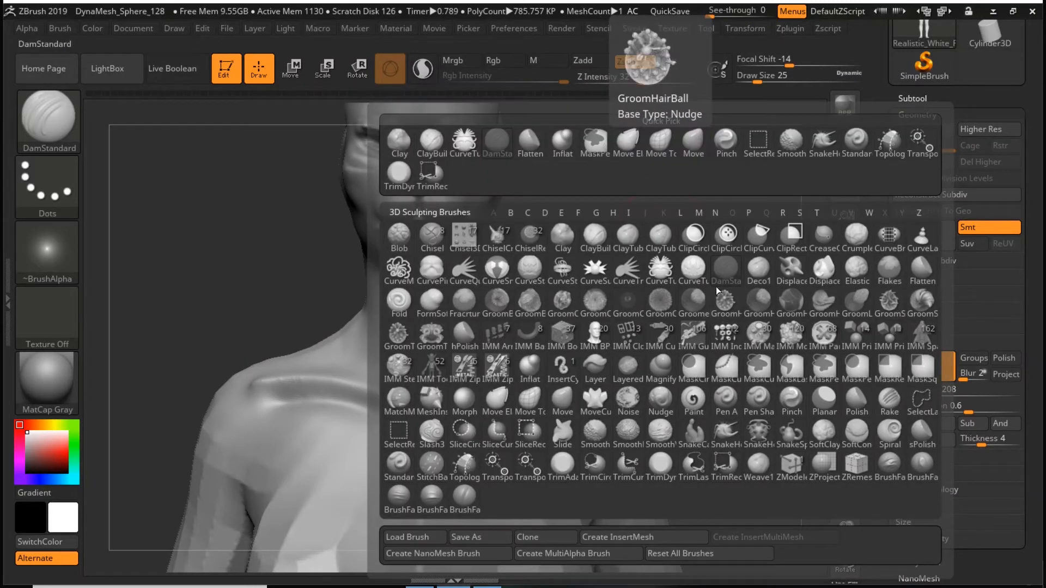
key("d")
left_click(727, 280)
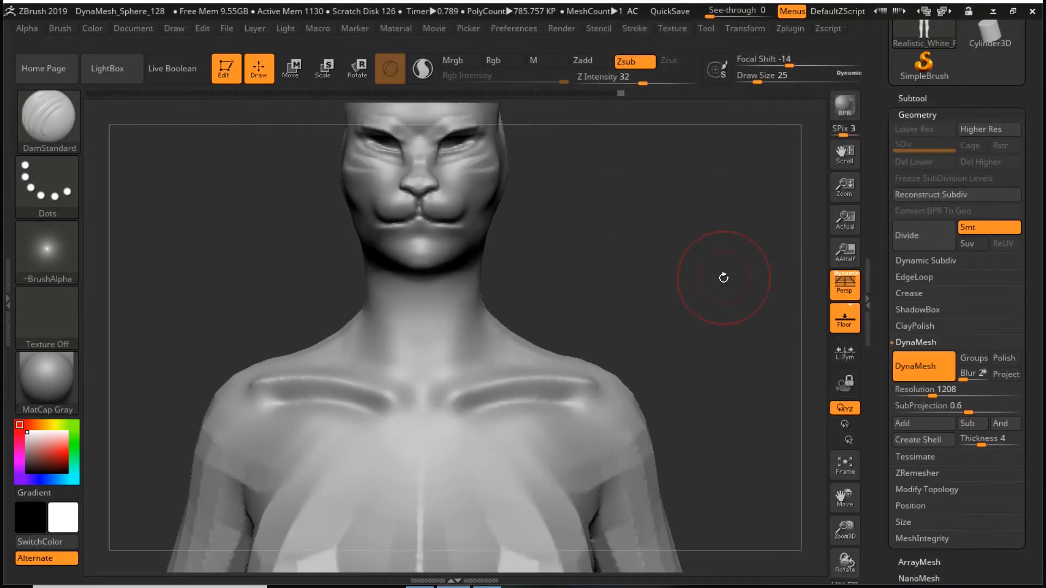
- Smooth the faceted surface of the chest, arms and back at draw size 132
key("f")
key("space")
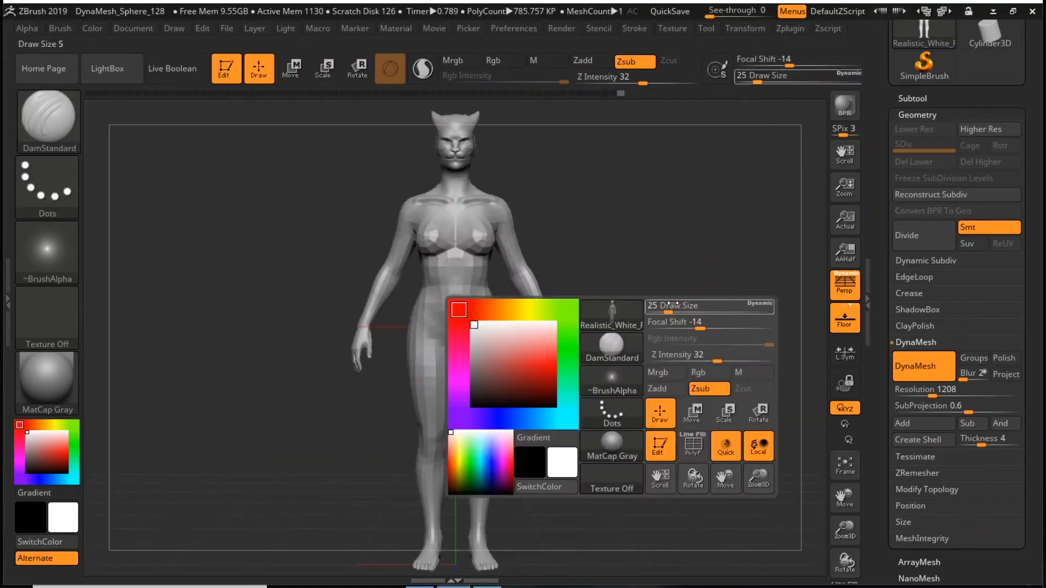
left_click_drag(672, 309, 694, 309)
mouse_move(468, 238)
left_mouse_down("shift")
mouse_move(466, 306)
mouse_move(454, 262)
mouse_move(370, 313)
mouse_move(449, 264)
mouse_move(464, 400)
mouse_move(446, 226)
left_mouse_up("shift")
left_click_drag(665, 286, 591, 297)
left_click_drag(599, 218, 599, 258, "alt")
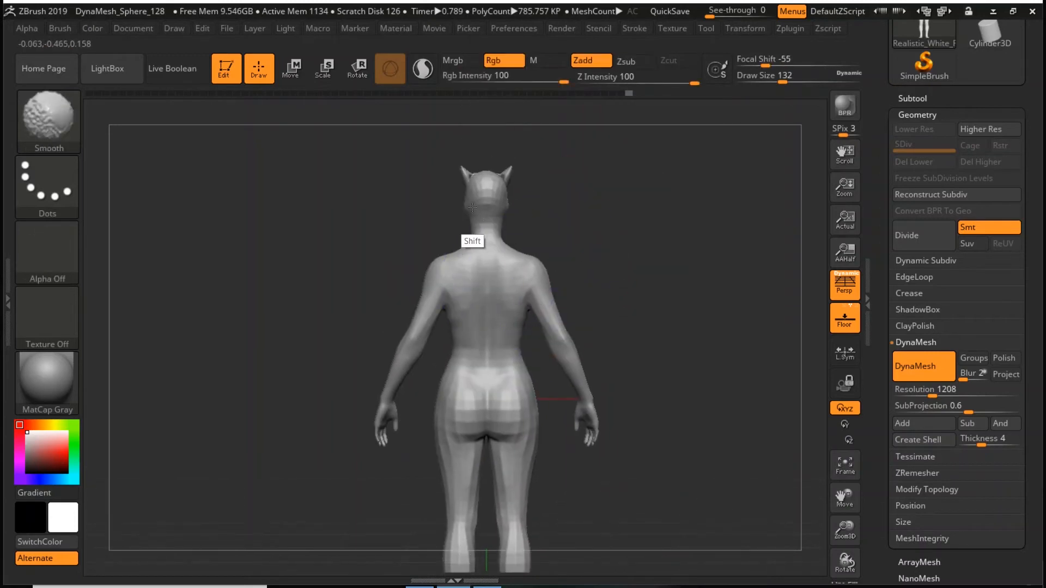
left_click_drag(624, 306, 664, 265)
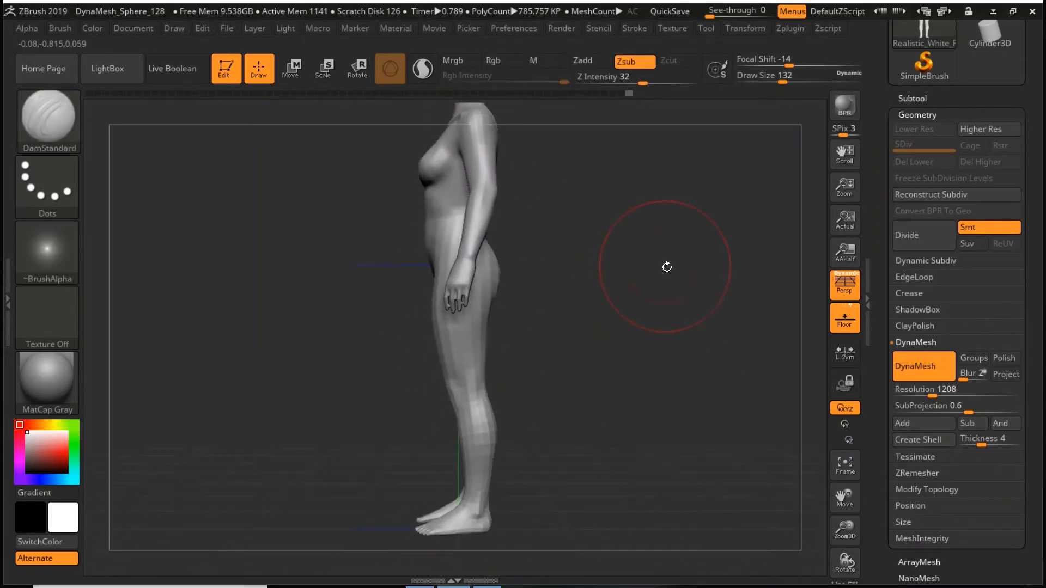
- Lengthen the fingers with the Move brush at draw size 18
left_click_drag(776, 285, 642, 256, "alt")
key("space")
mouse_move(617, 332)
left_mouse_down()
mouse_move(630, 339)
mouse_move(622, 347)
left_mouse_up()
key("b")
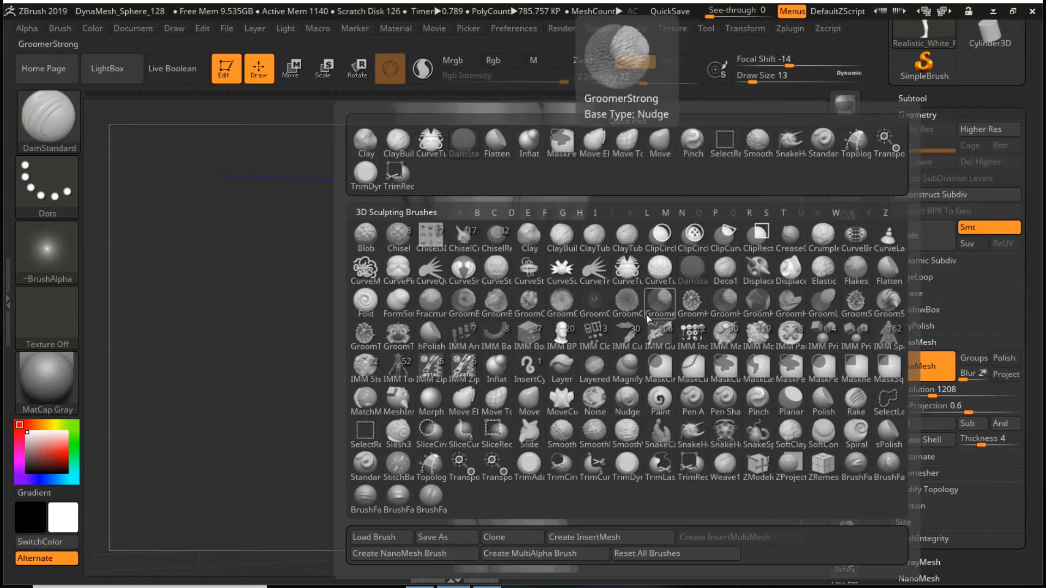
left_click(529, 403)
key("space")
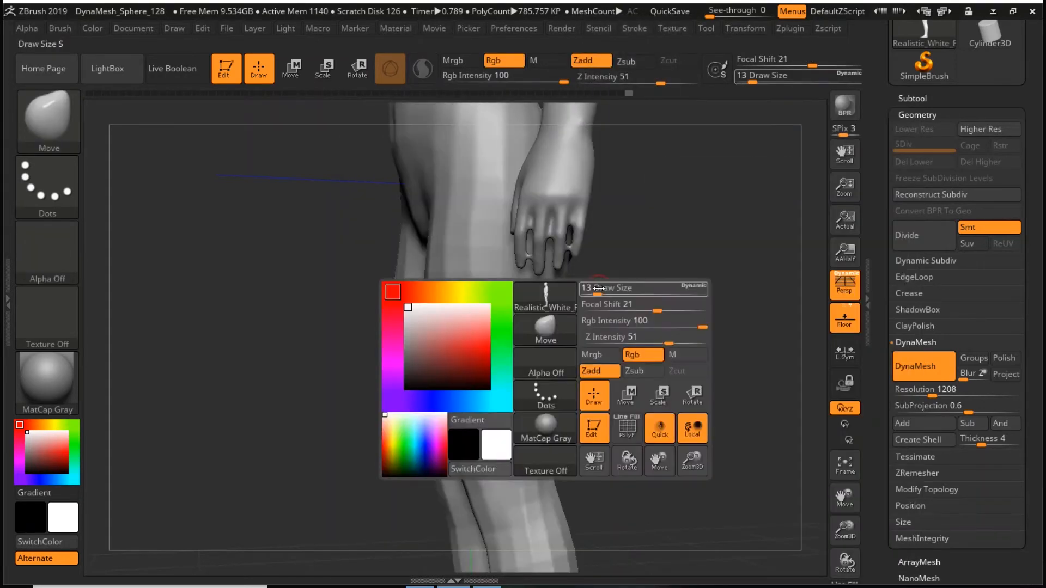
key("ctrl+z")
mouse_move(591, 217)
left_mouse_down()
mouse_move(587, 258)
mouse_move(626, 252)
mouse_move(594, 172)
left_mouse_up()
left_click_drag(634, 222, 685, 296)
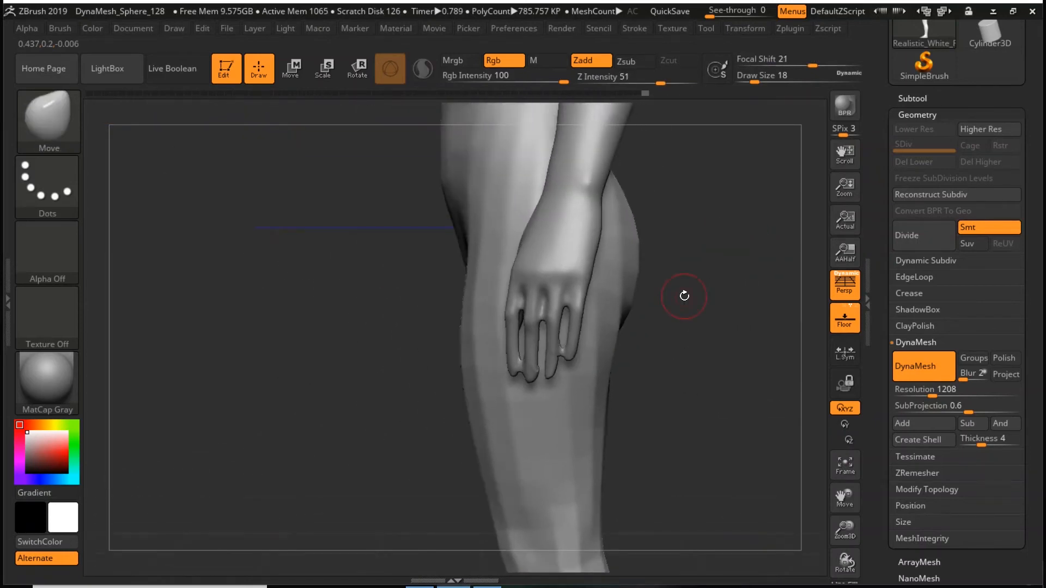
left_click_drag(695, 386, 705, 385)
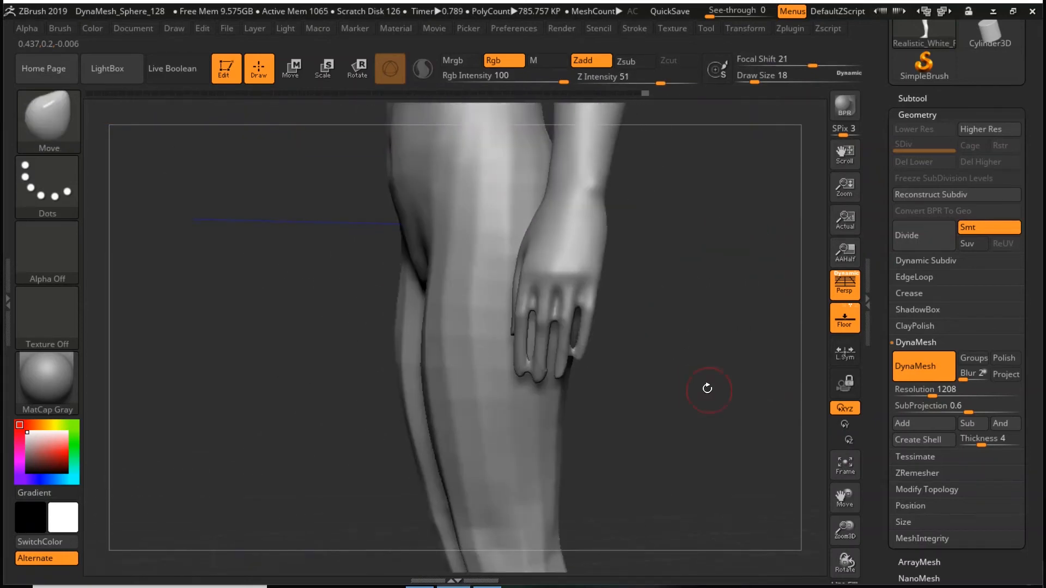
- Thicken the fingers with the Inflat brush at draw size 18, and update the DynaMesh
key("b")
key("i")
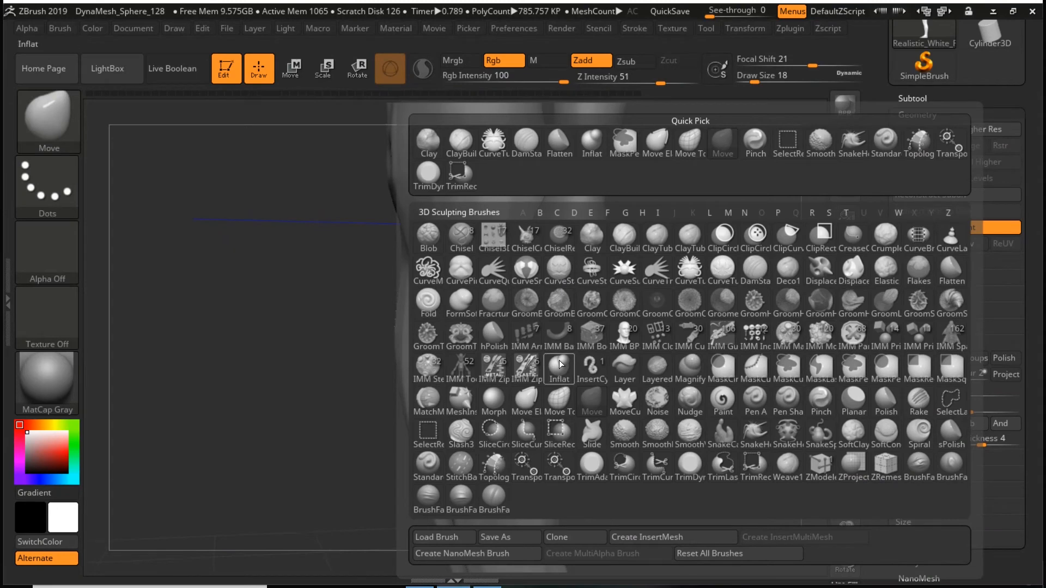
key("n")
mouse_move(581, 307)
left_mouse_down()
mouse_move(576, 340)
mouse_move(654, 339)
mouse_move(542, 303)
left_mouse_up()
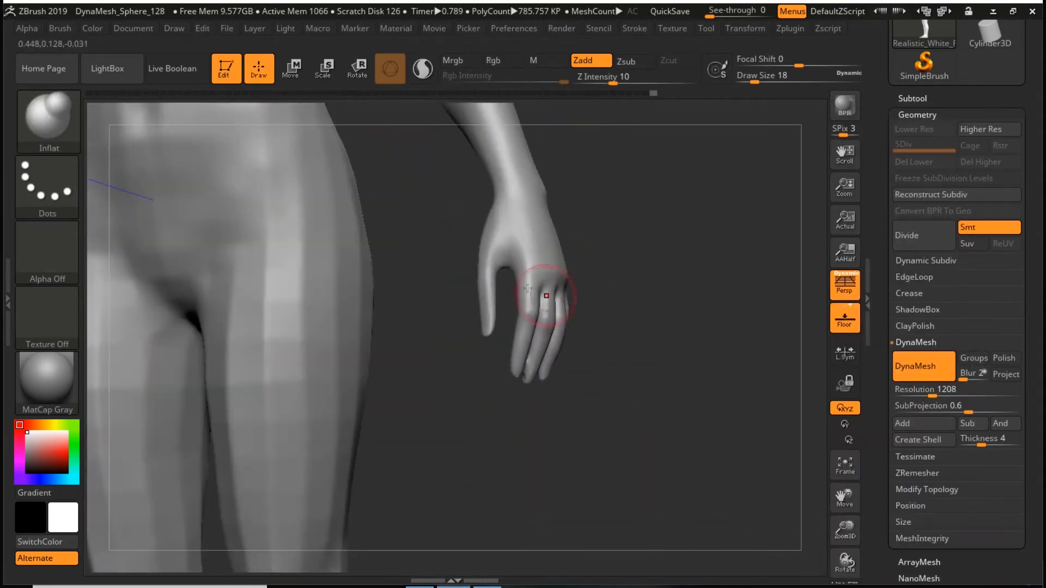
left_click_drag(654, 248, 708, 380, "ctrl")
left_click_drag(709, 331, 678, 321)
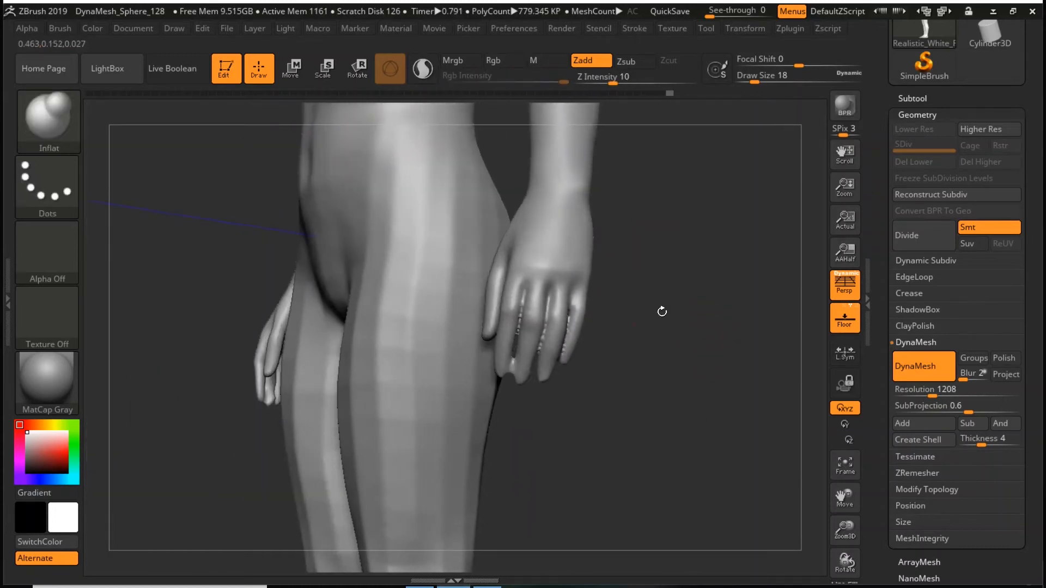
- Smooth the knuckles and the gaps between the fingers, and update the DynaMesh again
mouse_move(531, 299)
left_mouse_down("shift")
mouse_move(521, 301)
mouse_move(525, 360)
mouse_move(573, 325)
left_mouse_up("shift")
left_click_drag(677, 238, 734, 346, "ctrl")
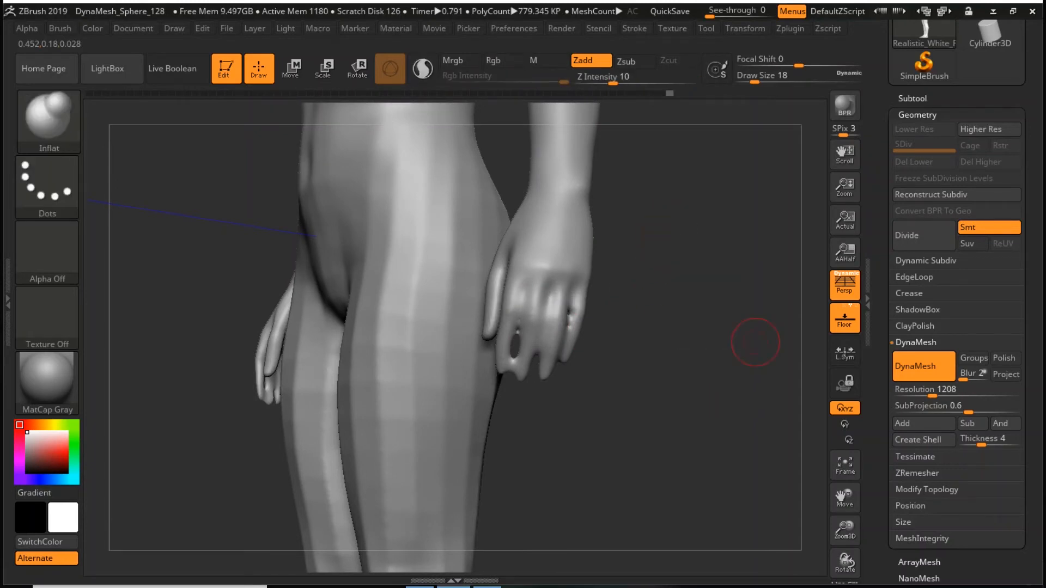
left_click_drag(639, 372, 680, 362)
mouse_move(654, 299)
left_mouse_down("shift")
mouse_move(672, 338)
mouse_move(659, 294)
mouse_move(680, 289)
left_mouse_up("shift")
- Smooth the breasts, abdomen and hips of the body at draw size 83
key("f")
key("space")
left_click_drag(846, 525, 845, 545)
left_click_drag(755, 445, 778, 518, "alt")
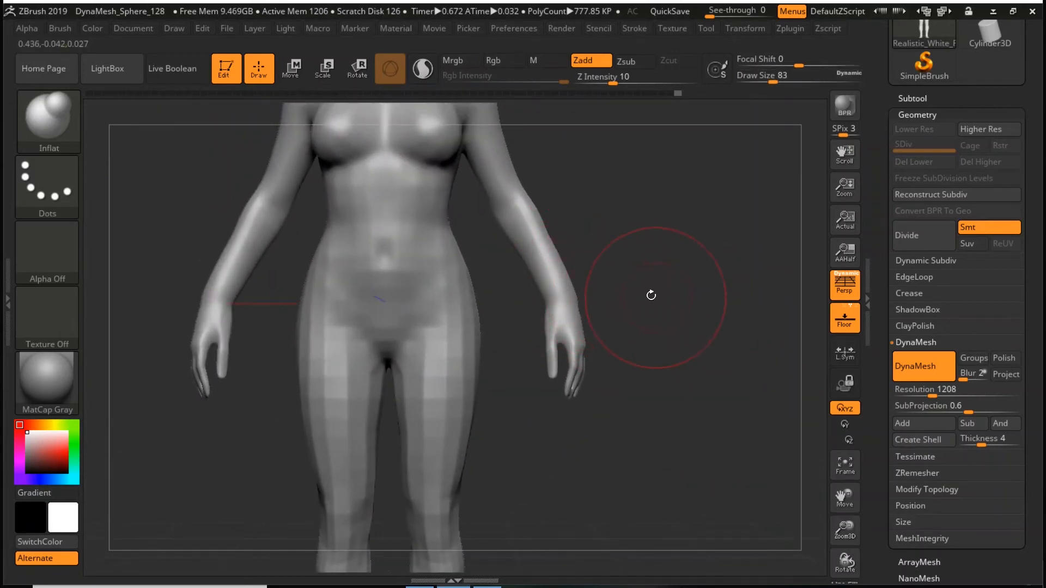
left_click_drag(620, 281, 658, 375, "alt")
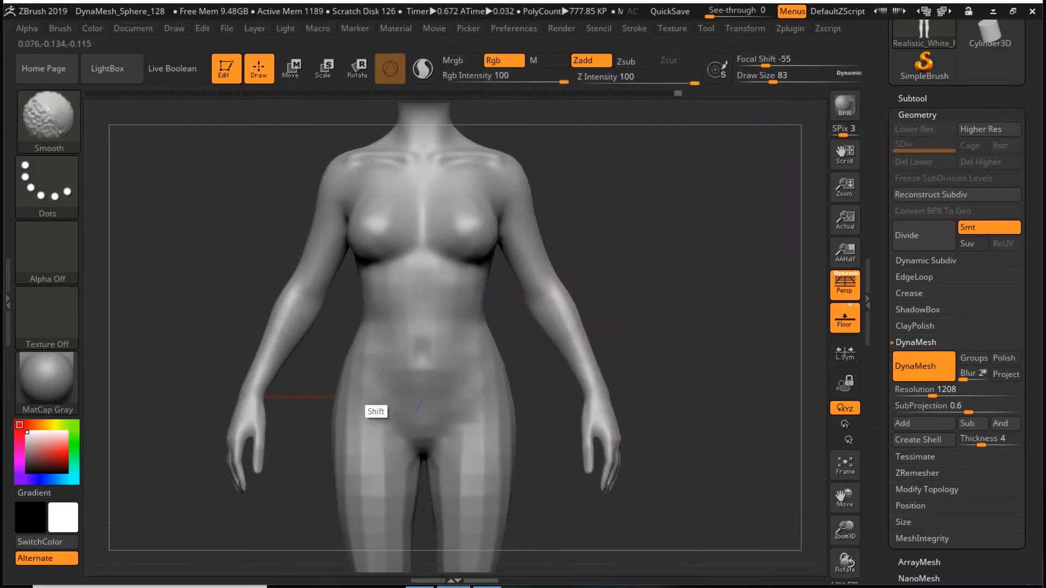
key("f")
left_click_drag(692, 297, 666, 303, "alt")
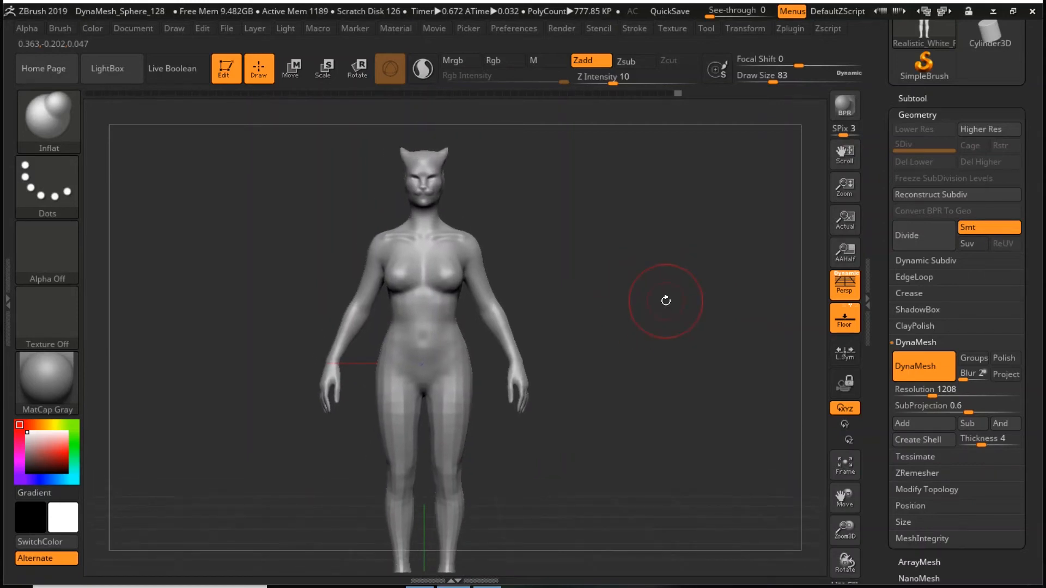
- Mask the torso and upper arms with a rectangular mask from the base of the neck down to the hips
mouse_move(666, 302)
left_mouse_down()
mouse_move(620, 231)
mouse_move(635, 243)
left_mouse_up()
key("space")
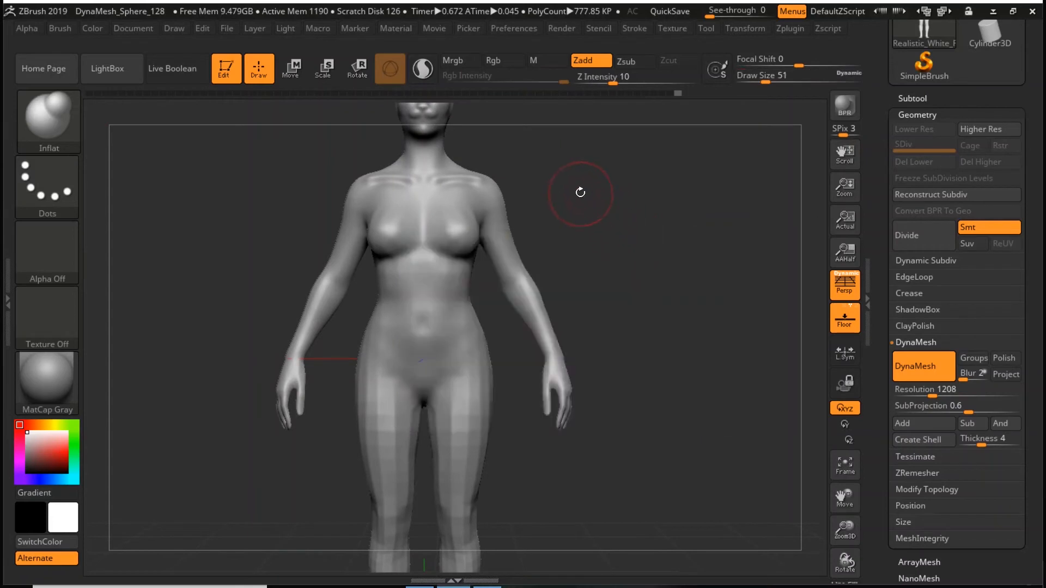
mouse_move(537, 170)
left_mouse_down("ctrl")
mouse_move(508, 276)
mouse_move(328, 364)
left_mouse_up("ctrl")
left_click_drag(587, 216, 592, 243, "alt")
left_click_drag(550, 203, 312, 190, "ctrl")
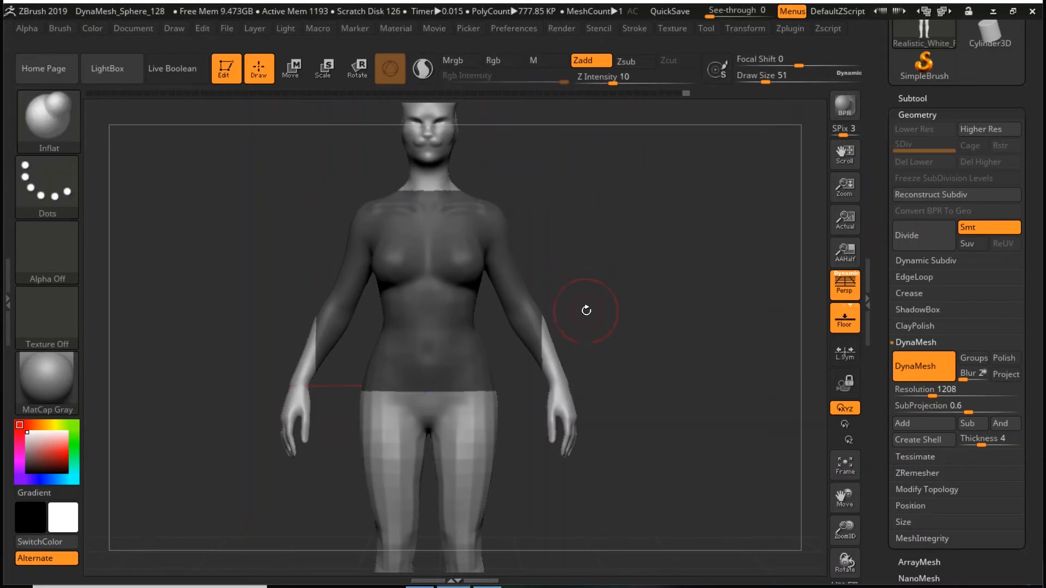
mouse_move(630, 322)
left_mouse_down()
mouse_move(735, 334)
mouse_move(609, 350)
left_mouse_up()
key("space")
- Extract a trial shirt shell from the masked torso with a thickness of 0.02
left_click(914, 99)
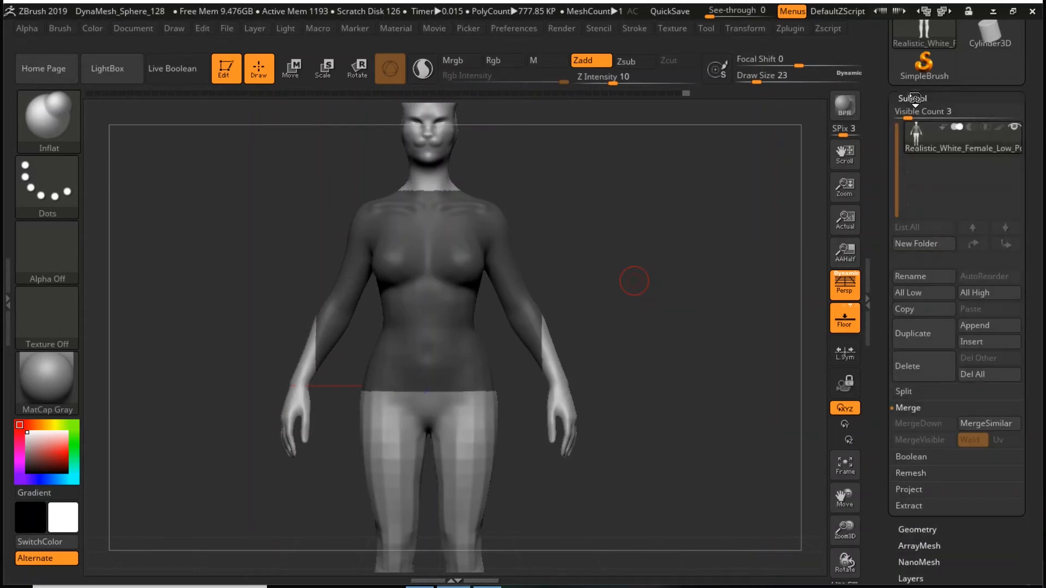
left_click_drag(1038, 359, 1031, 323)
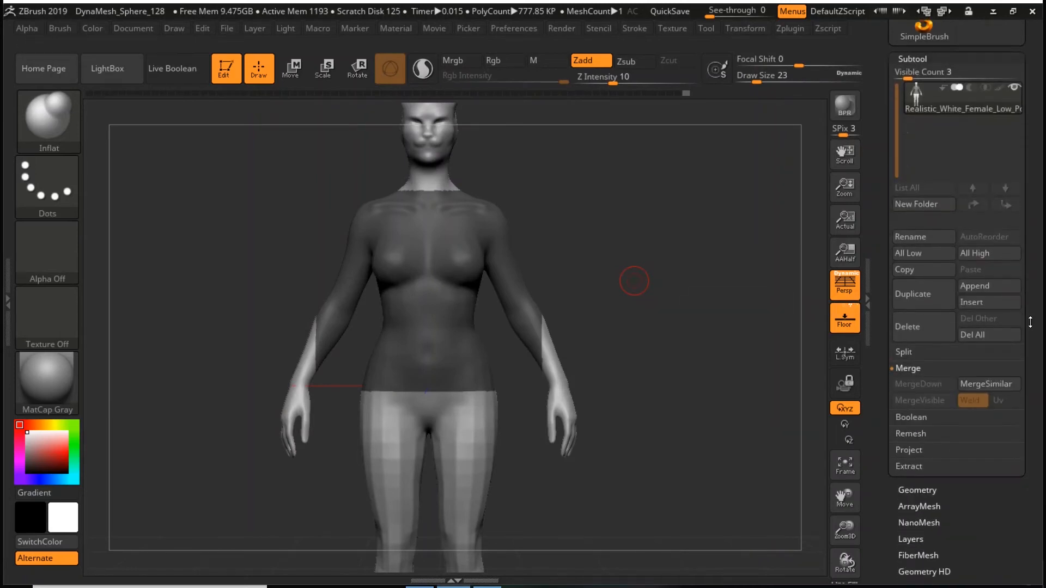
left_click(909, 465)
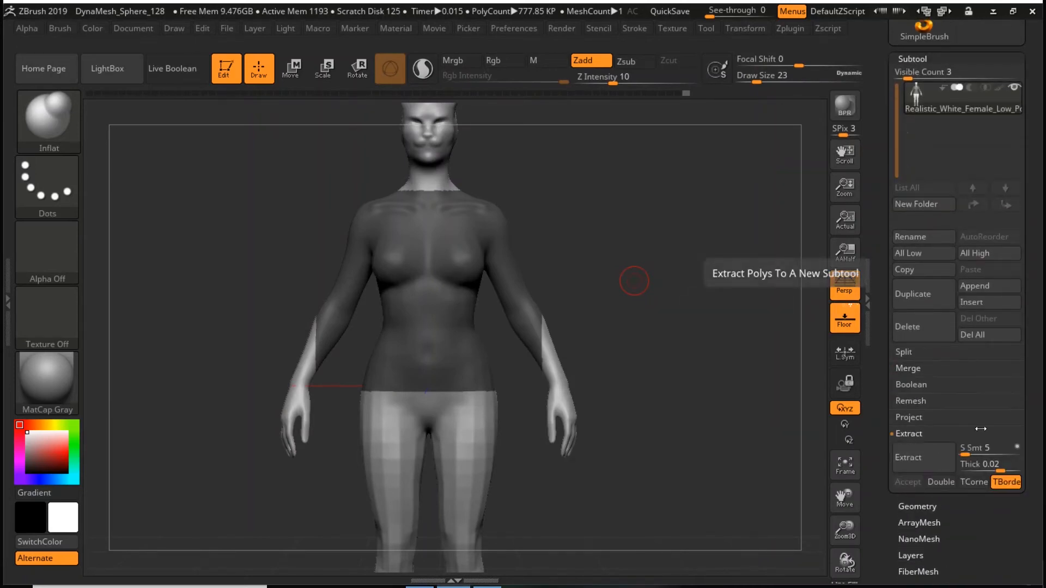
left_click(913, 456)
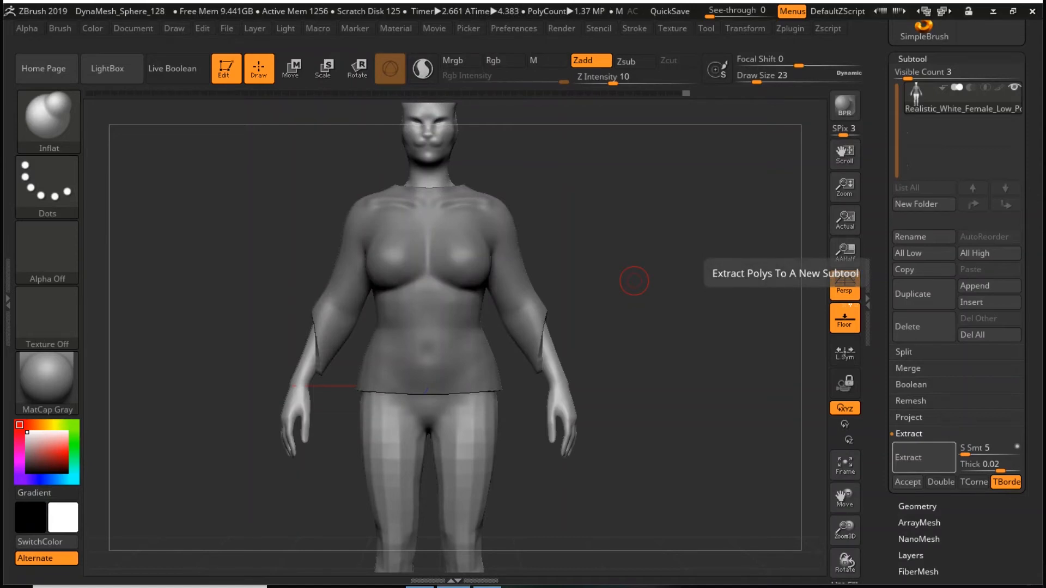
- Extract the shirt shell again with a thickness of 0.01, accept it as a new subtool, and reselect the body subtool
left_click(971, 461)
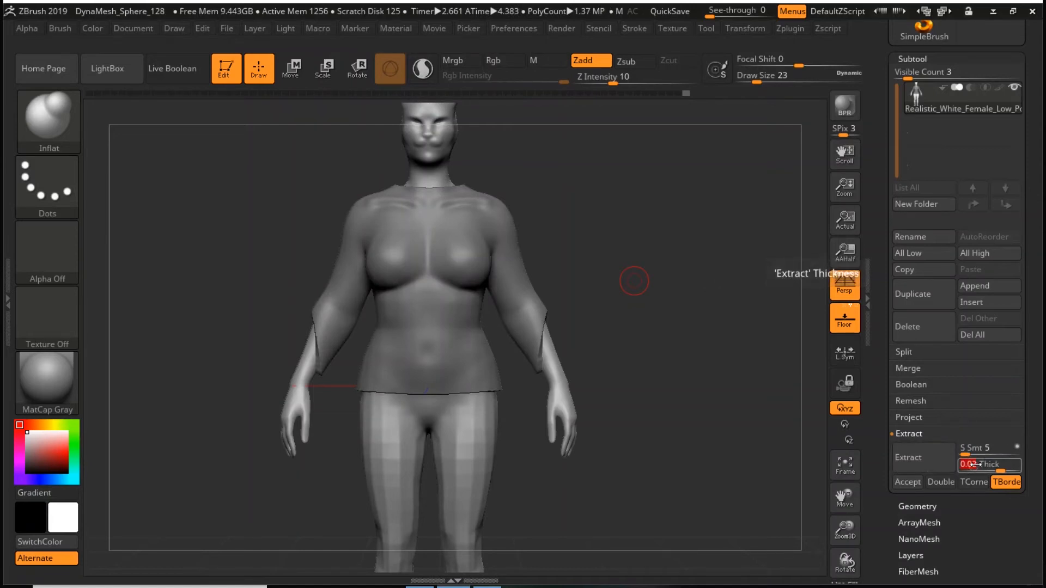
type("0.01")
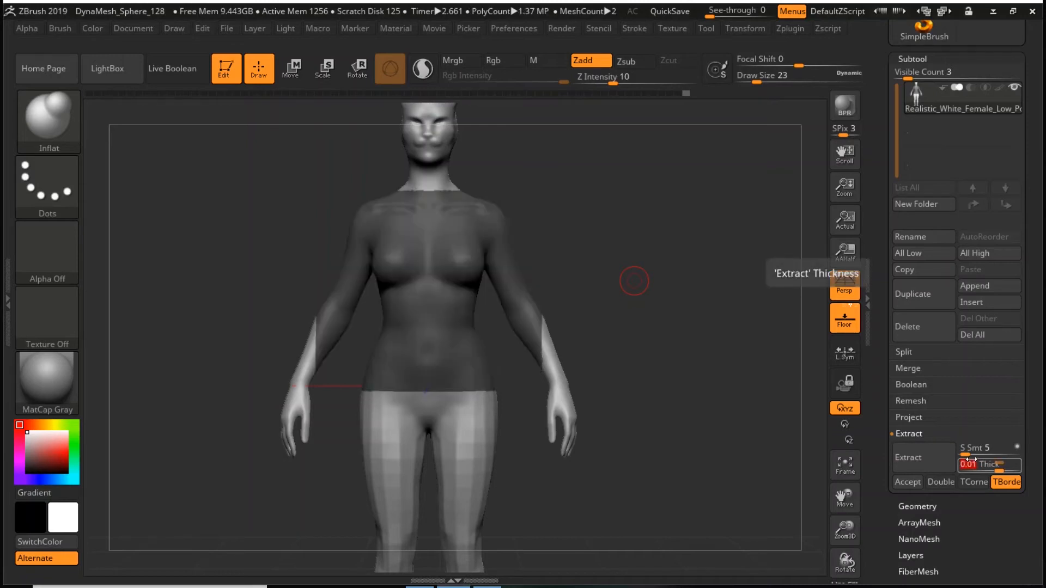
left_click(930, 459)
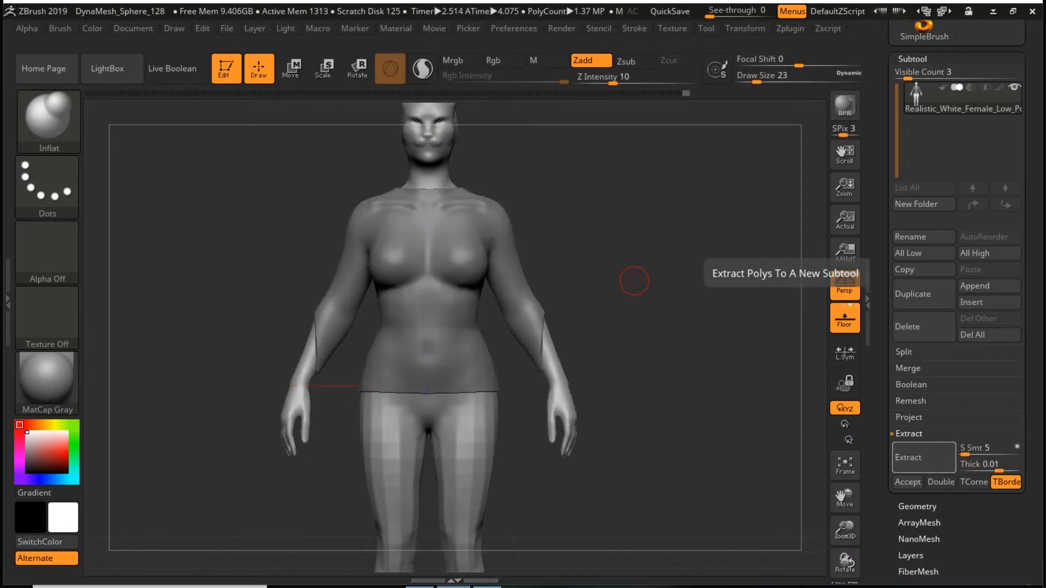
left_click(904, 484)
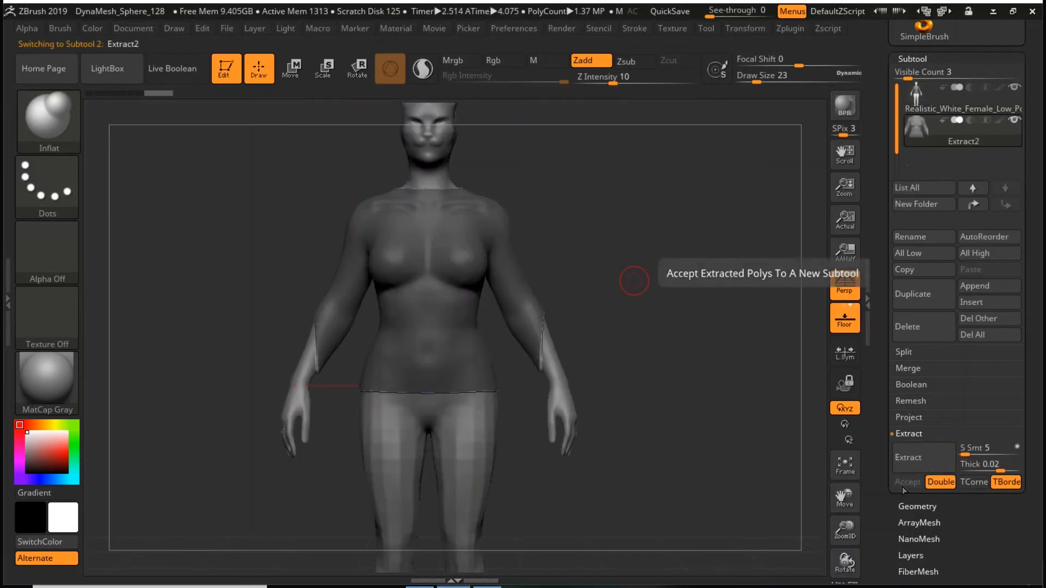
left_click(914, 95)
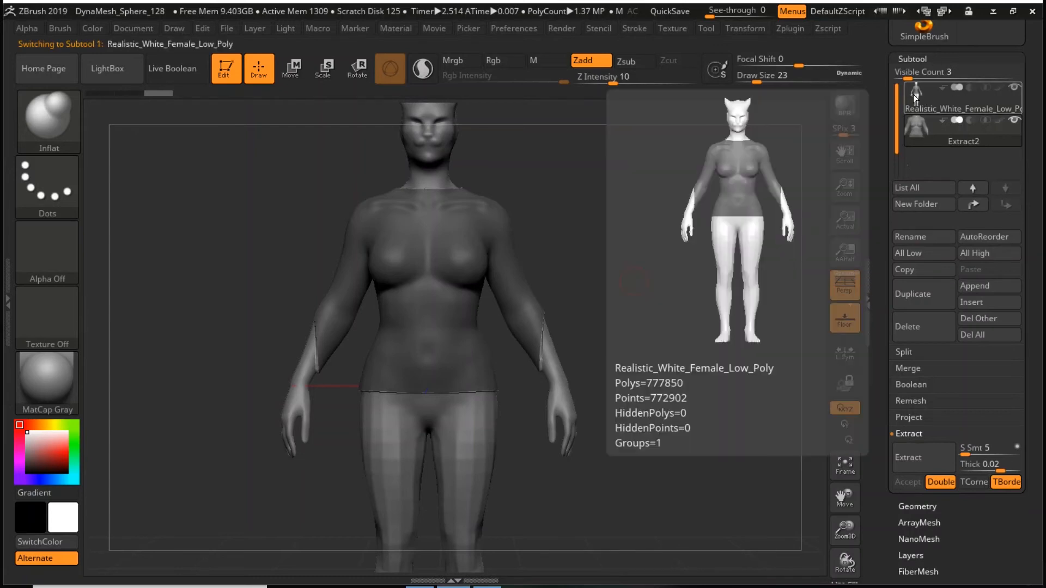
- Select the extracted shirt subtool, clear its mask, and smooth its collarbones, chest and lower hem at draw size 80
left_click(920, 123)
mouse_move(921, 123)
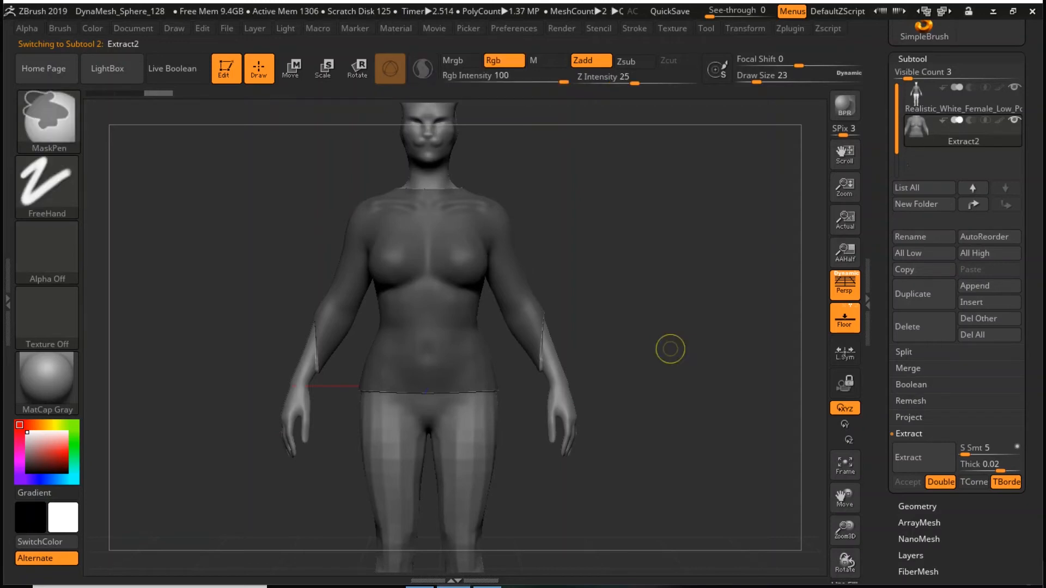
left_click_drag(656, 341, 690, 391, "ctrl")
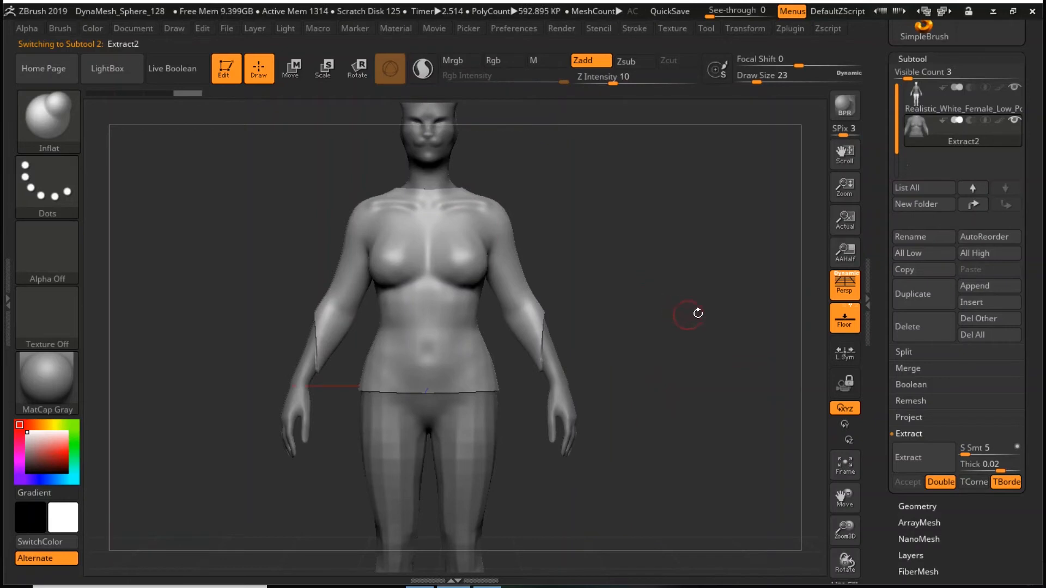
left_click_drag(685, 305, 635, 271)
key("space")
key("shift")
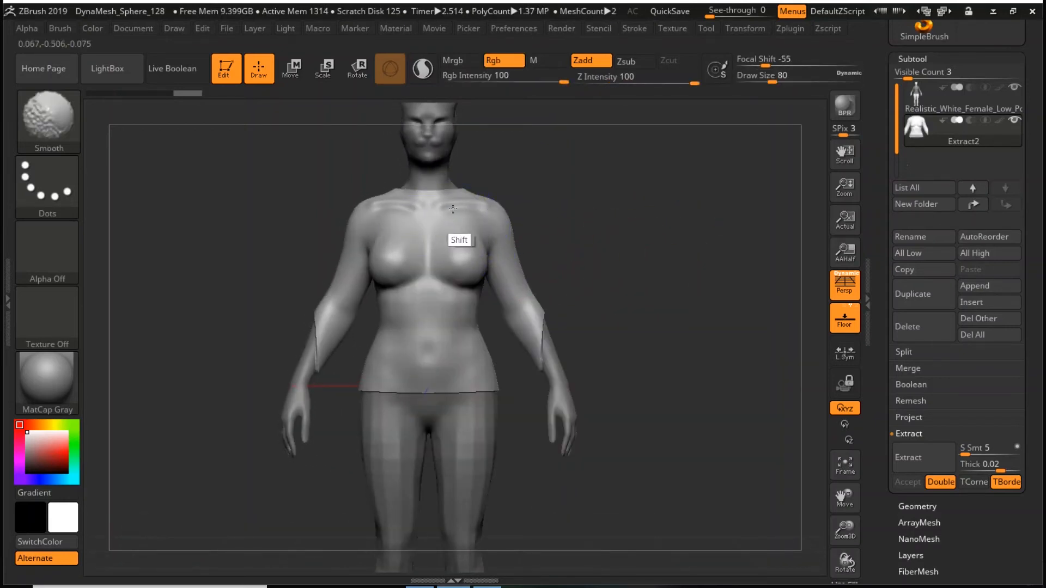
left_click_drag(422, 218, 491, 245, "shift")
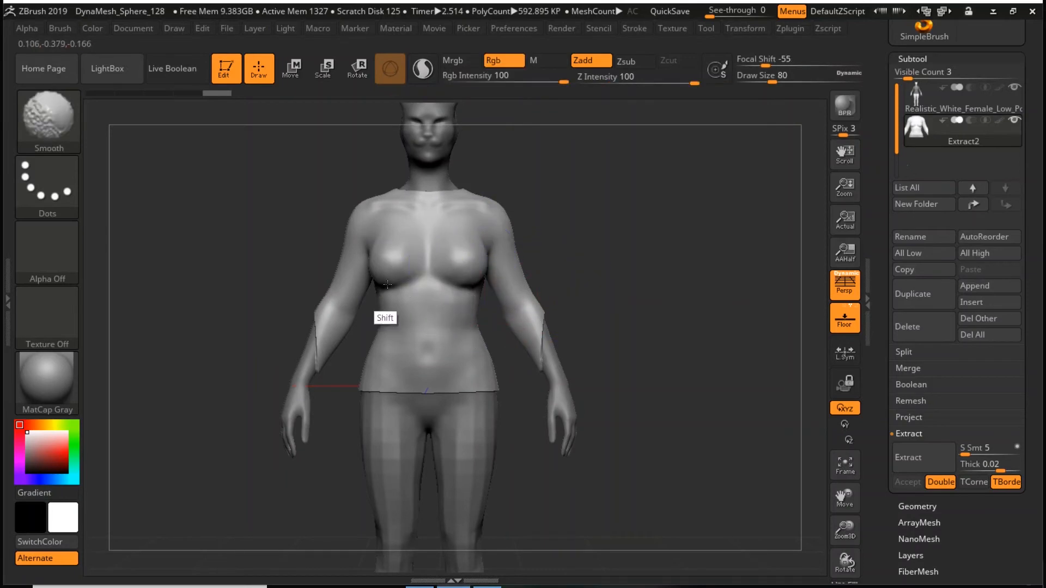
left_click_drag(409, 384, 401, 374, "shift")
mouse_move(634, 300)
left_mouse_down()
mouse_move(534, 321)
mouse_move(640, 287)
mouse_move(654, 320)
left_mouse_up()
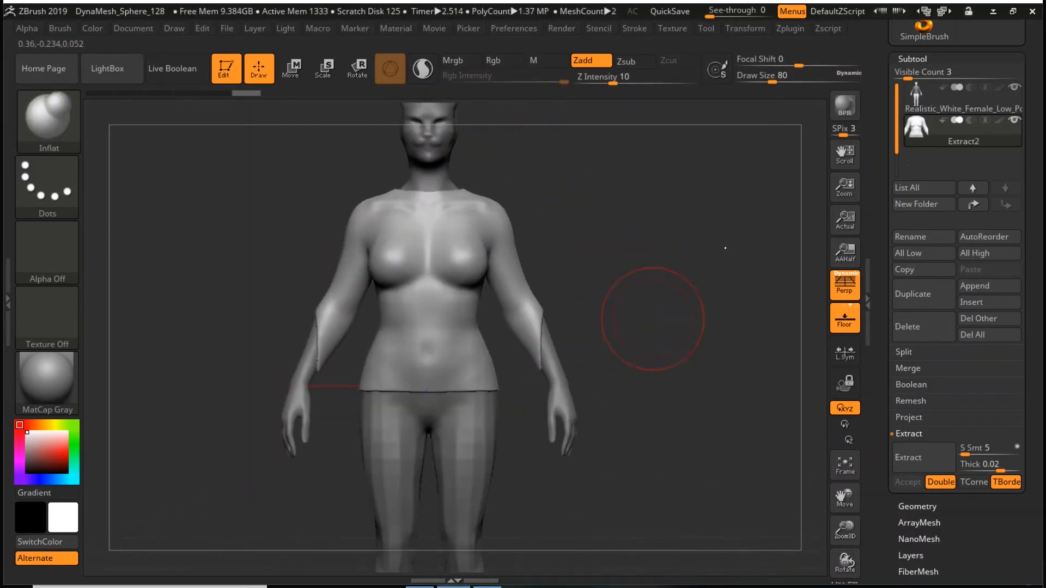
- Try to scale the shirt shell uniformly with the transform gizmo, and undo the change
key("w")
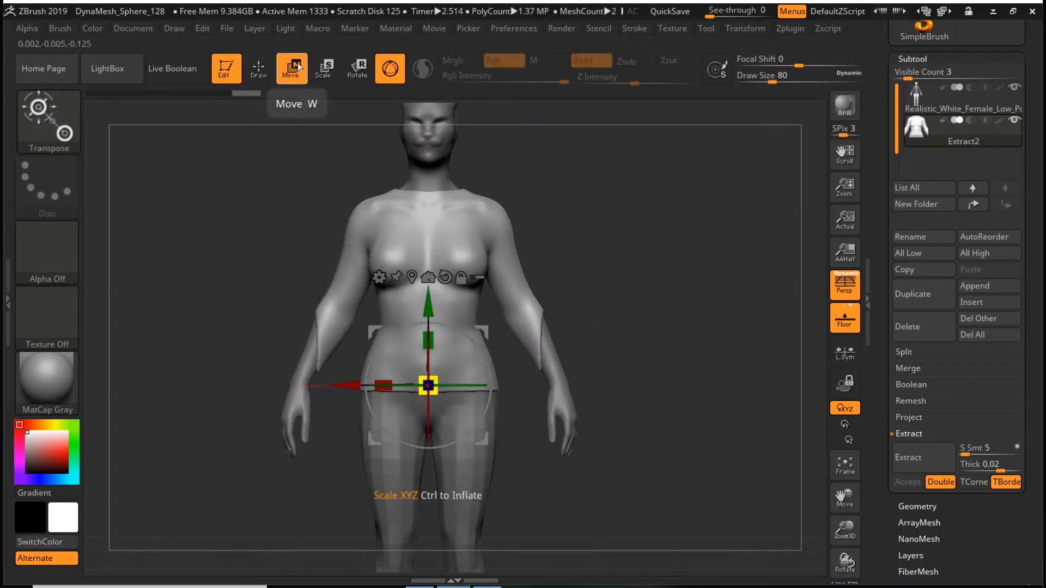
left_click_drag(428, 386, 649, 357)
left_click_drag(692, 309, 598, 301)
key("ctrl+z")
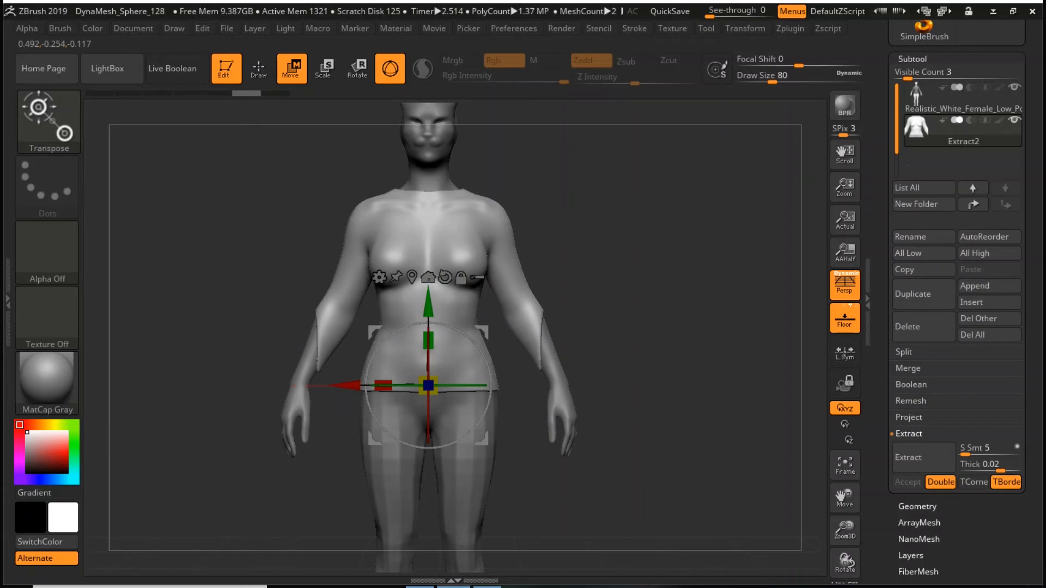
- Leave the transform gizmo and select the female body subtool
key("q")
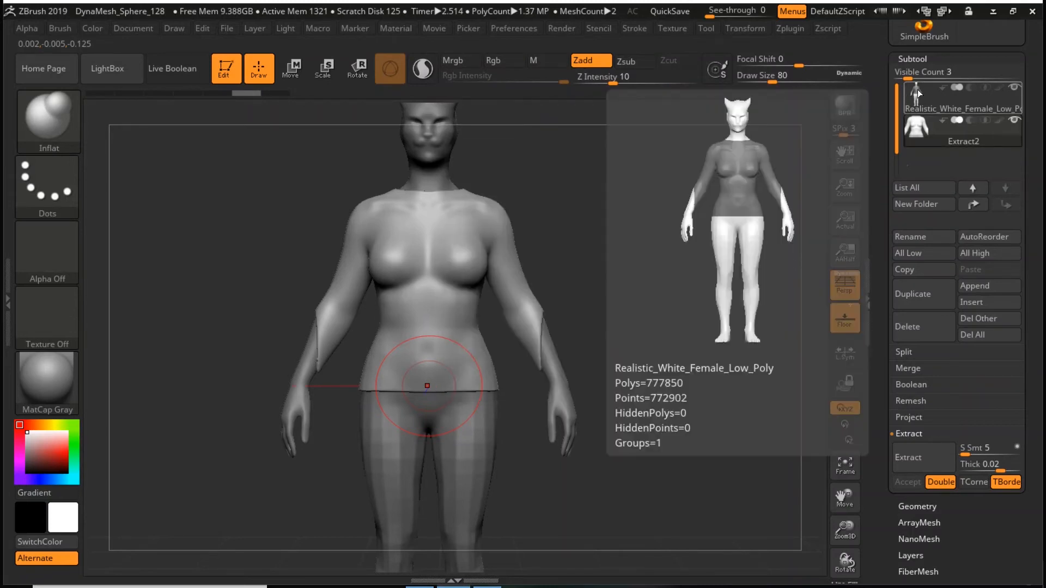
left_click(918, 89)
- Try to move the body's unmasked parts with the transform gizmo, and undo the change
key("w")
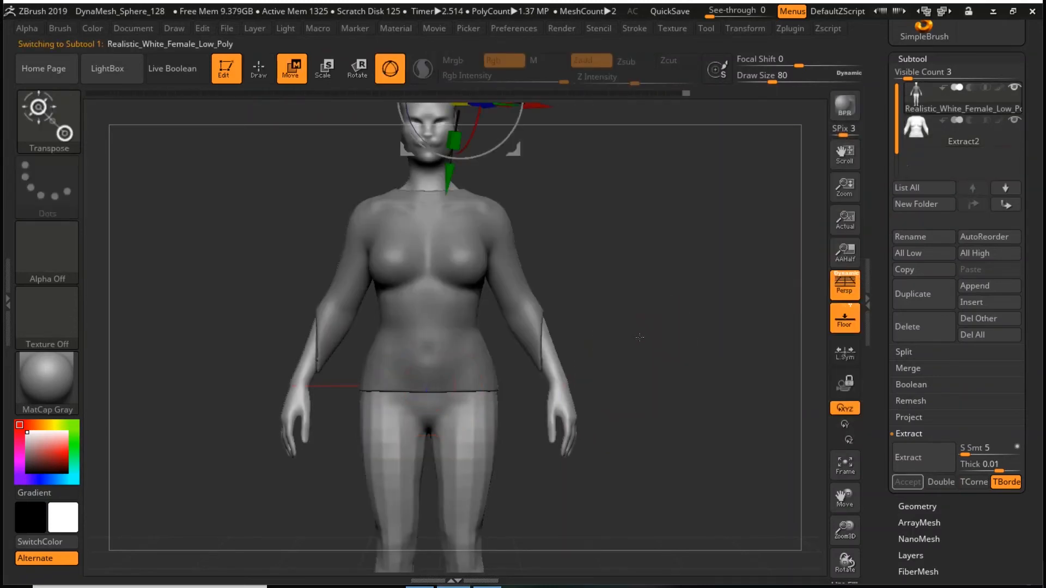
mouse_move(450, 180)
left_mouse_down()
mouse_move(572, 183)
mouse_move(438, 199)
mouse_move(467, 191)
left_mouse_up()
left_click_drag(657, 211, 661, 250, "alt")
key("ctrl+z")
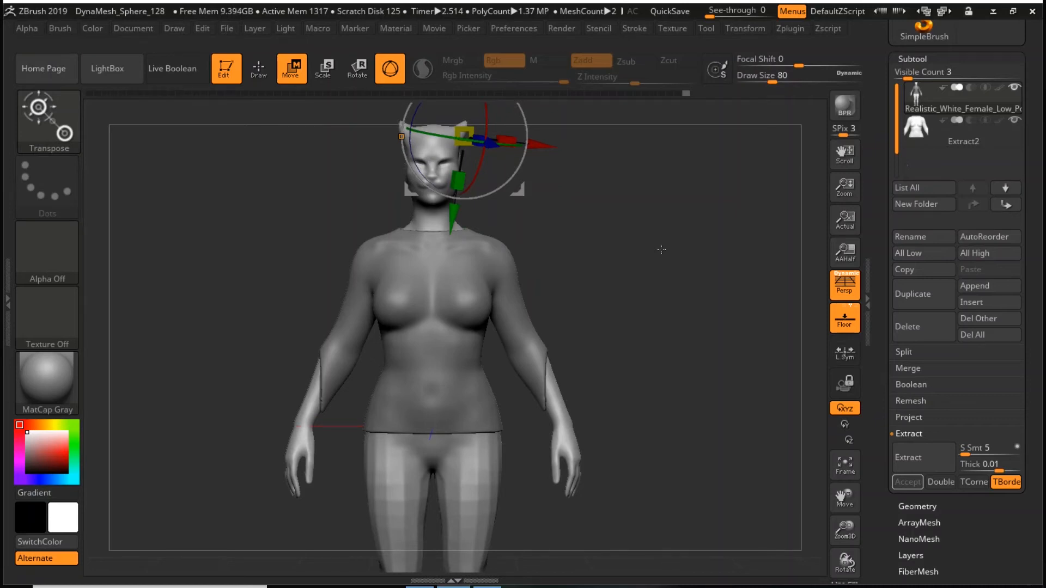
- Hide the shirt subtool, return to drawing mode, and clear the mask on the body
mouse_move(1019, 121)
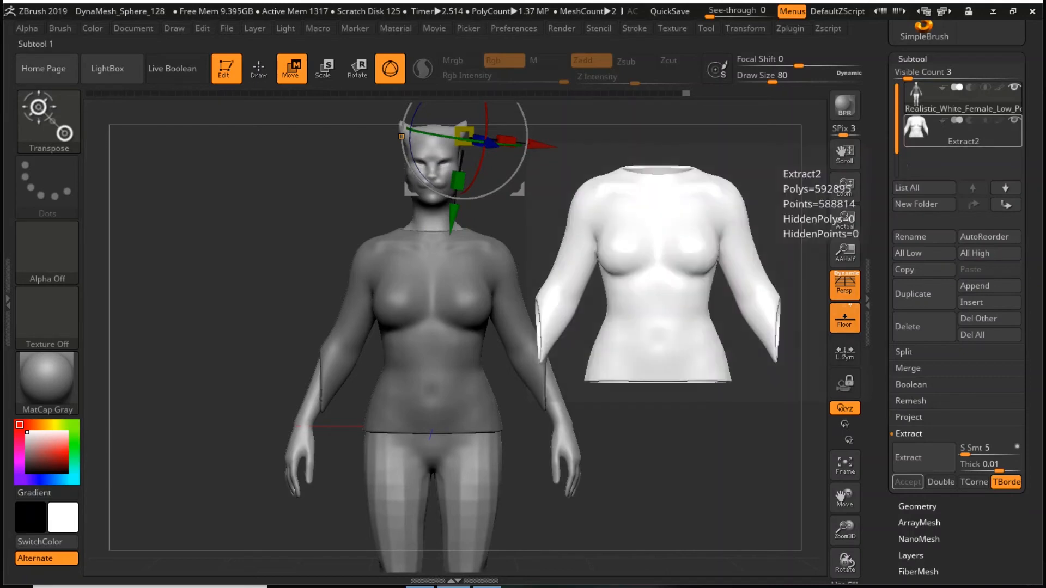
left_click(1015, 121)
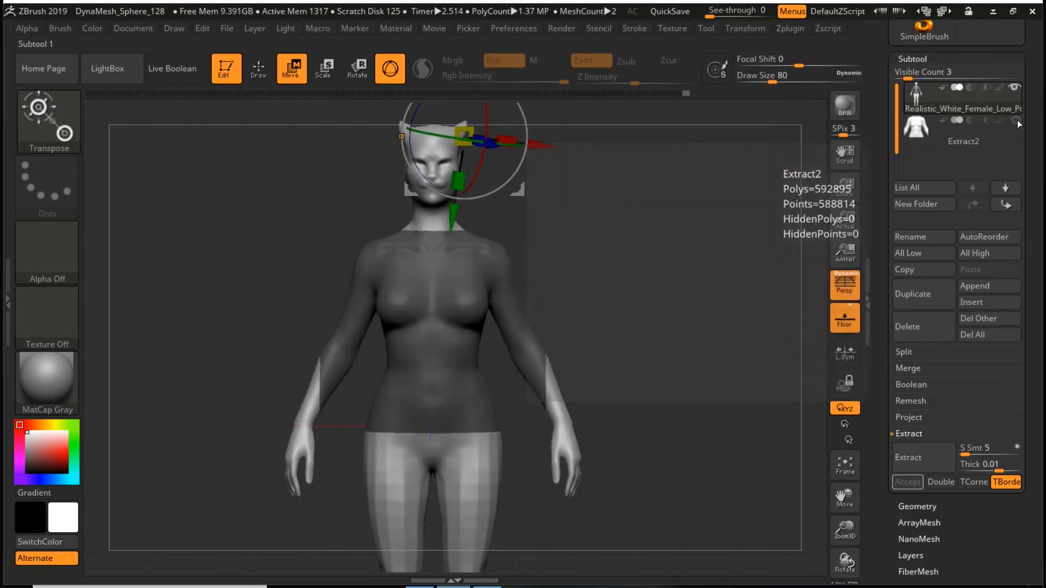
key("q")
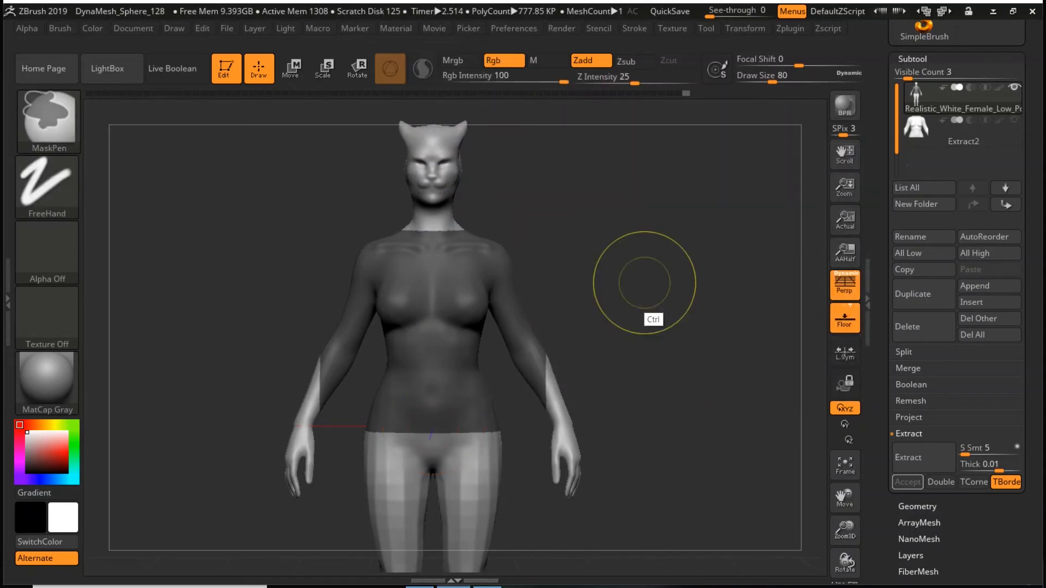
left_click_drag(642, 292, 710, 356, "ctrl")
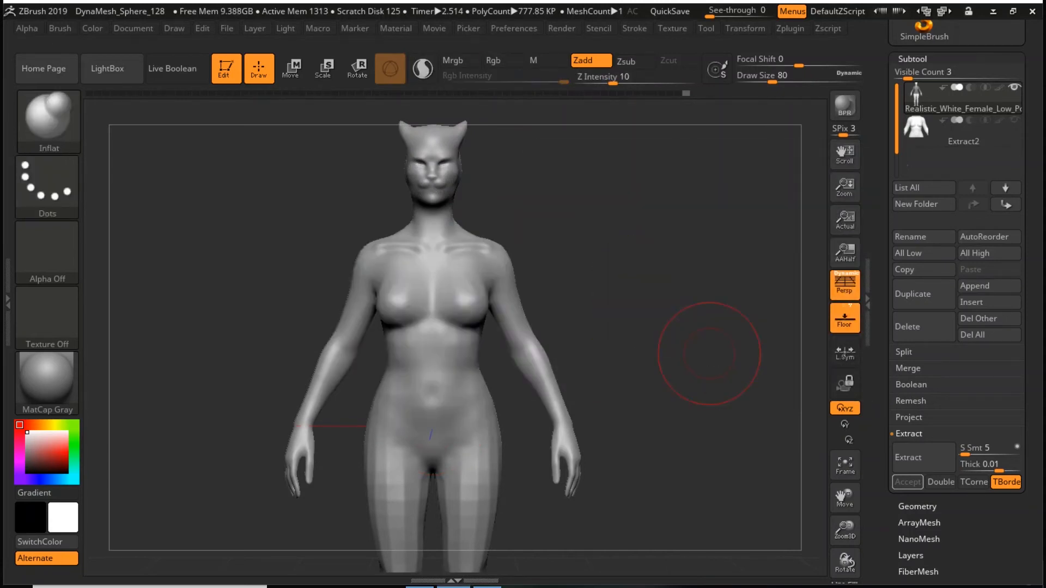
- Switch to the Move brush and adjust the body's collarbone and shoulder area at draw size 80
key("f")
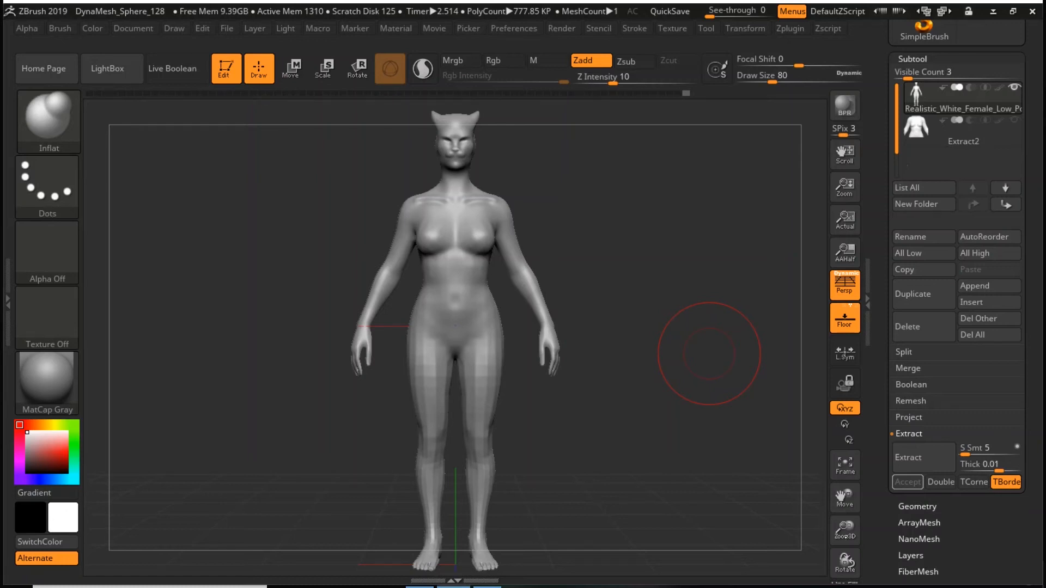
mouse_move(845, 531)
left_mouse_down()
mouse_move(830, 541)
mouse_move(826, 531)
left_mouse_up()
left_click_drag(717, 398, 670, 408, "alt")
right_click(642, 308)
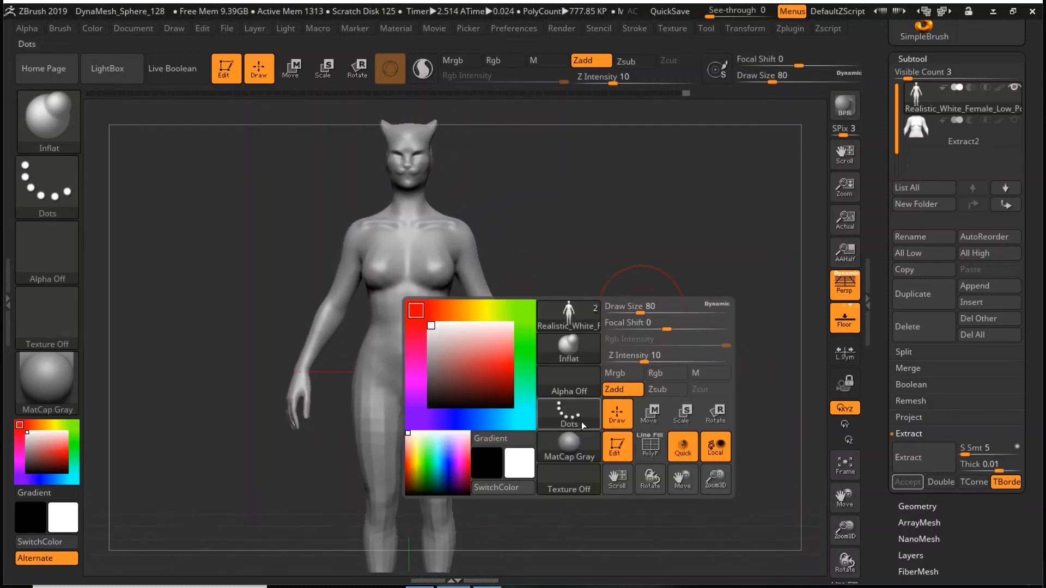
left_click(585, 423)
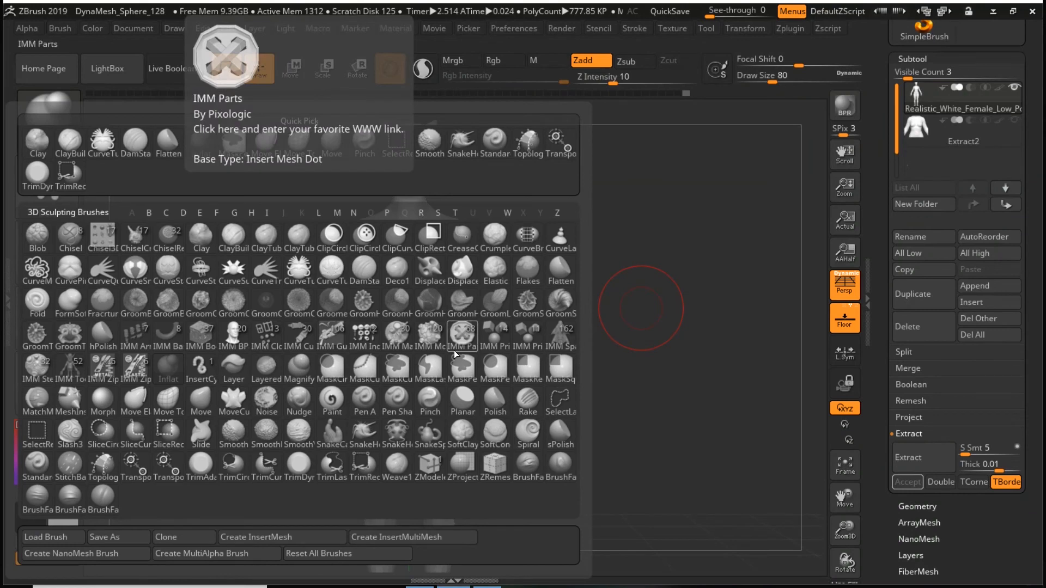
left_click(201, 403)
left_click_drag(426, 223, 442, 229)
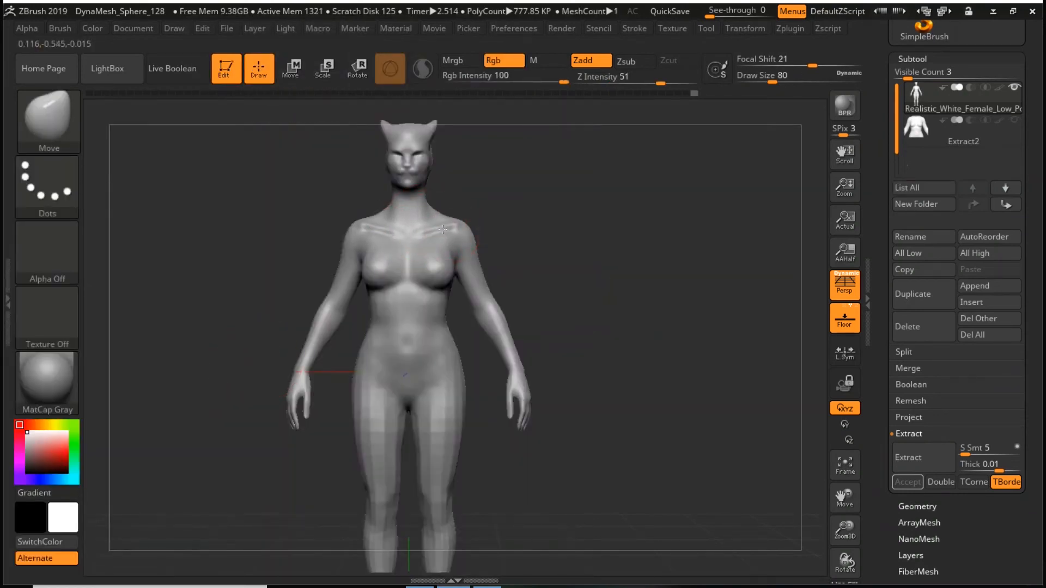
- Show the shirt subtool again and mask the body's legs from the waist to the ankles with a rectangular mask
left_click(1012, 122)
left_click_drag(672, 357, 672, 350, "alt")
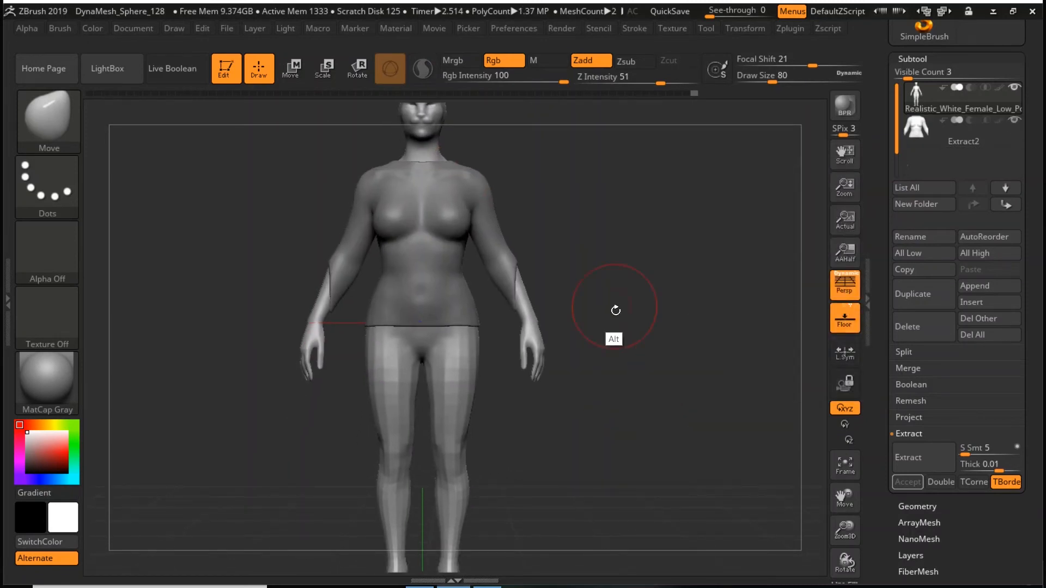
left_click_drag(619, 379, 622, 348, "alt")
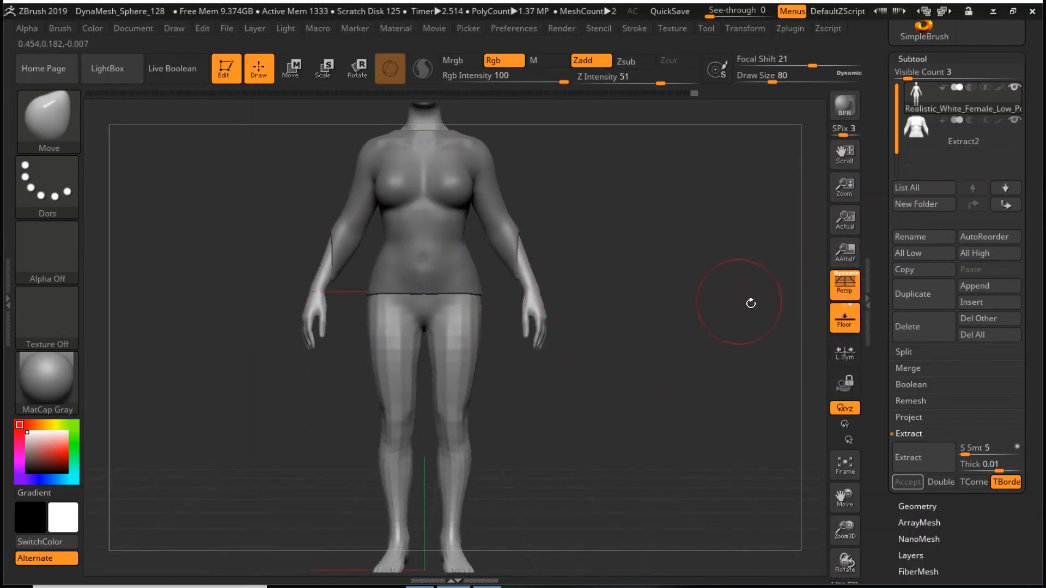
left_click_drag(846, 530, 839, 504)
left_click_drag(694, 444, 705, 416, "alt")
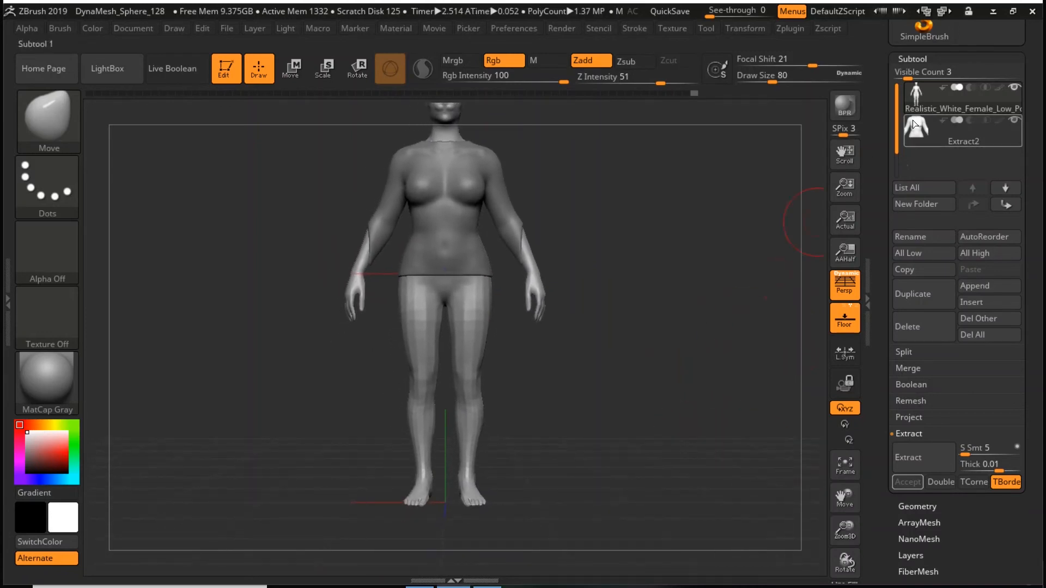
left_click(917, 96)
key("ctrl")
mouse_move(497, 478)
left_mouse_down("ctrl")
mouse_move(375, 459)
mouse_move(412, 362)
mouse_move(396, 258)
left_mouse_up("ctrl")
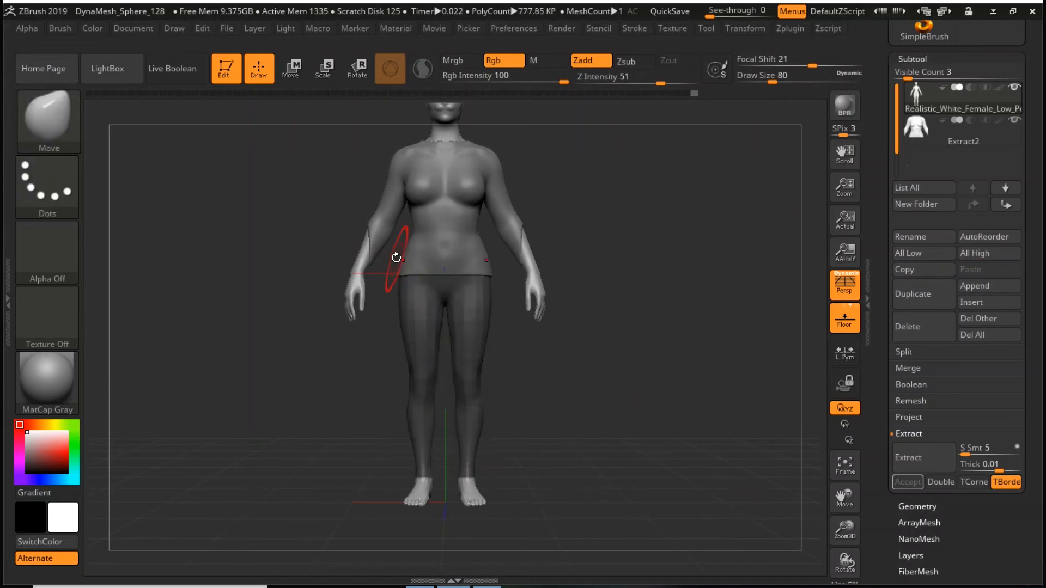
- Extract a trouser shell from the masked legs with a thickness of 0.008 and accept it as a new subtool
left_click(925, 457)
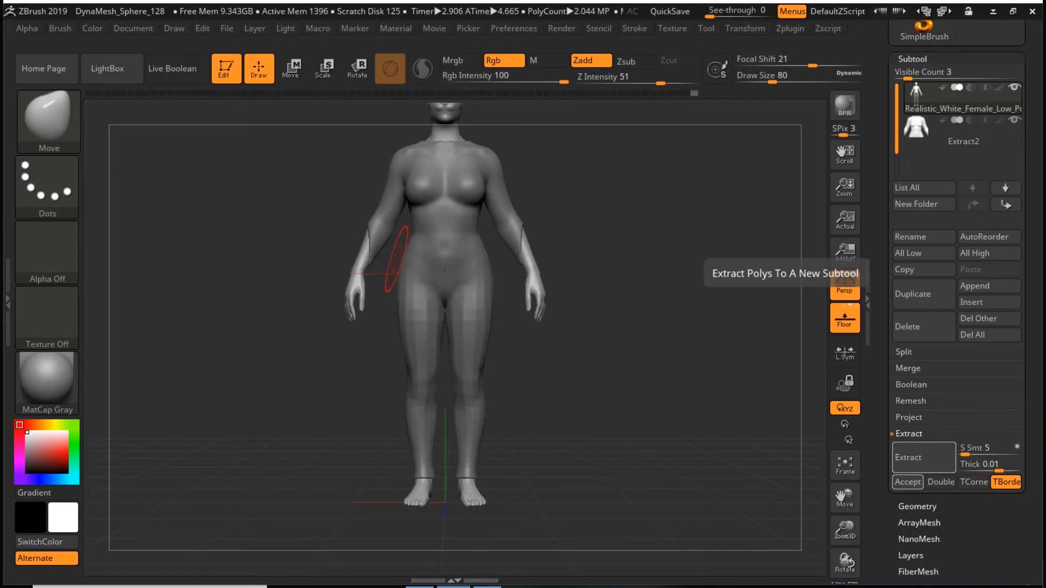
left_click(980, 465)
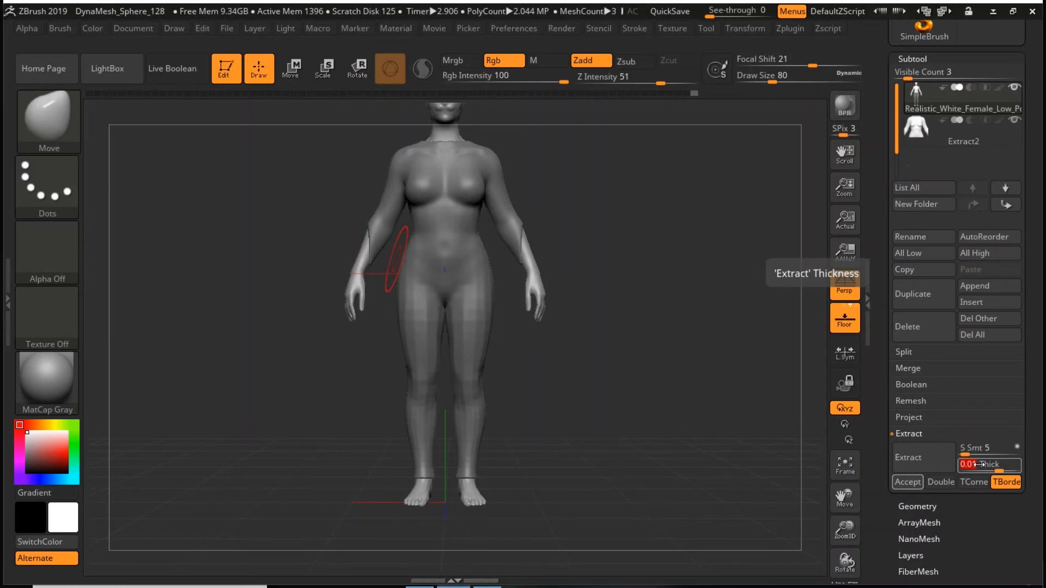
key("BackSpace")
key("Return")
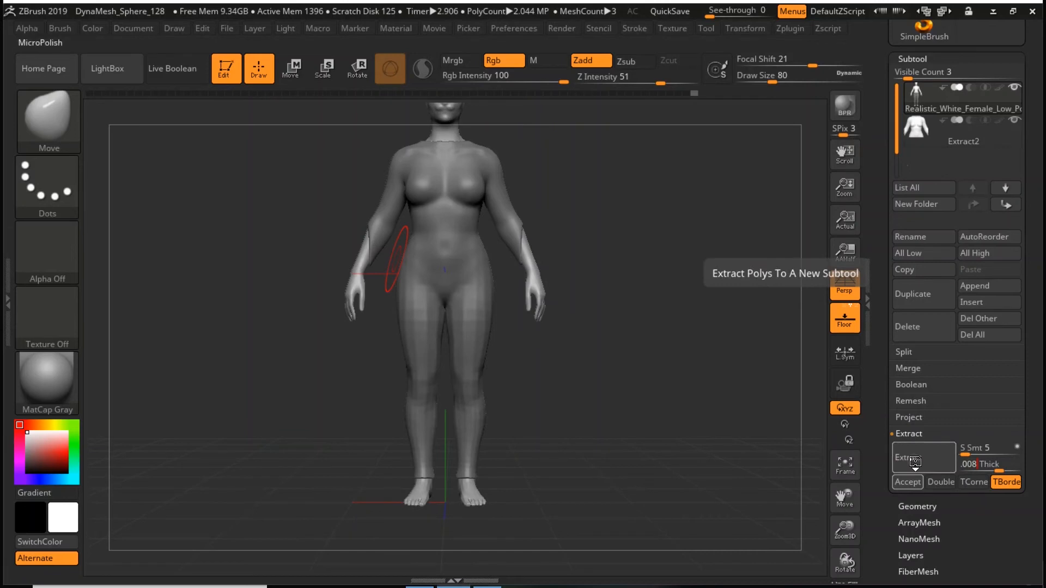
left_click(916, 462)
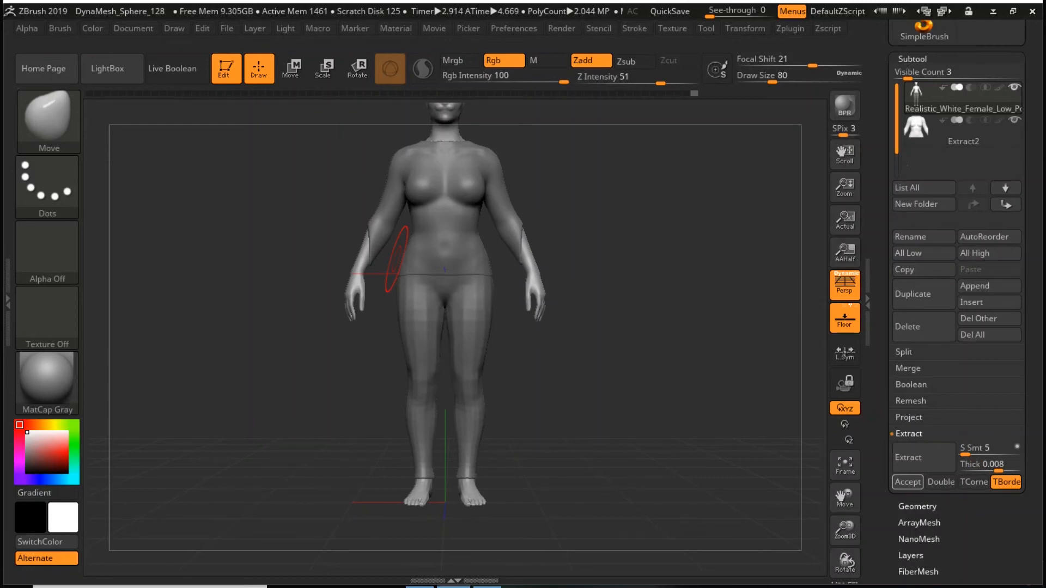
left_click(908, 482)
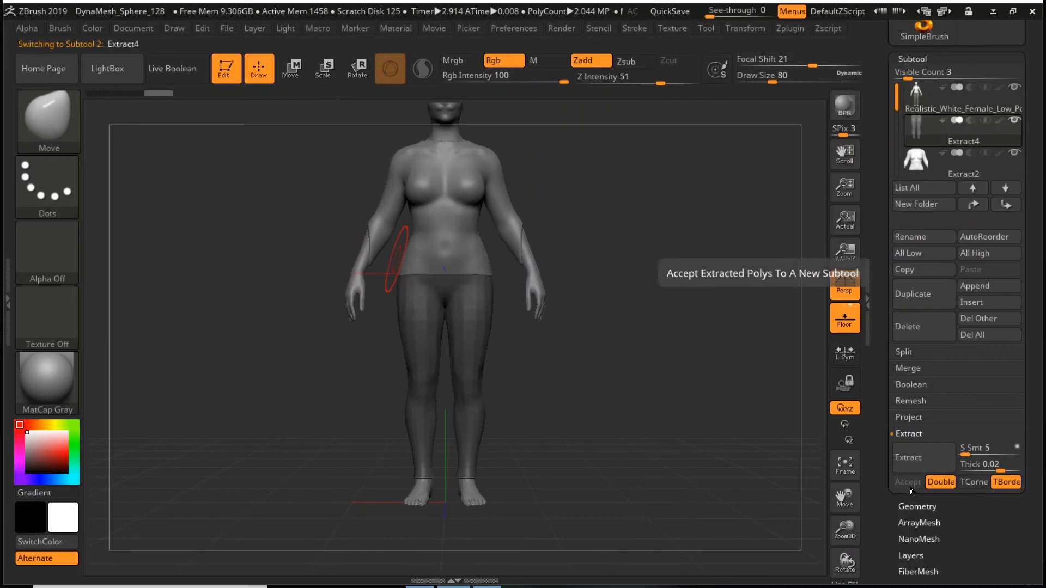
- Clear the mask on the extracted trouser subtool
key("ctrl")
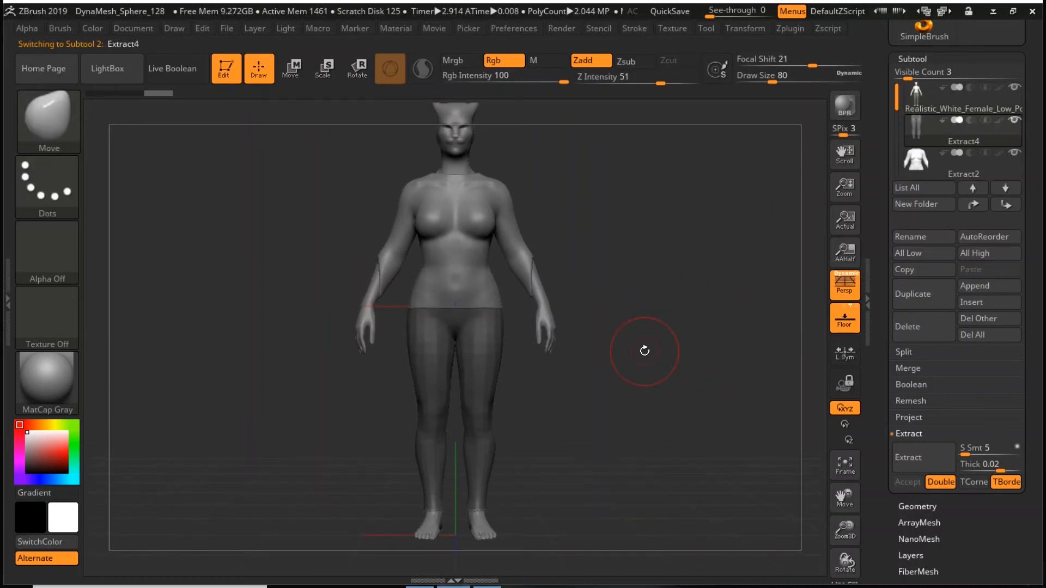
left_click_drag(636, 350, 647, 334, "ctrl")
mouse_move(693, 451)
left_mouse_down()
mouse_move(647, 410)
mouse_move(603, 409)
mouse_move(712, 422)
left_mouse_up()
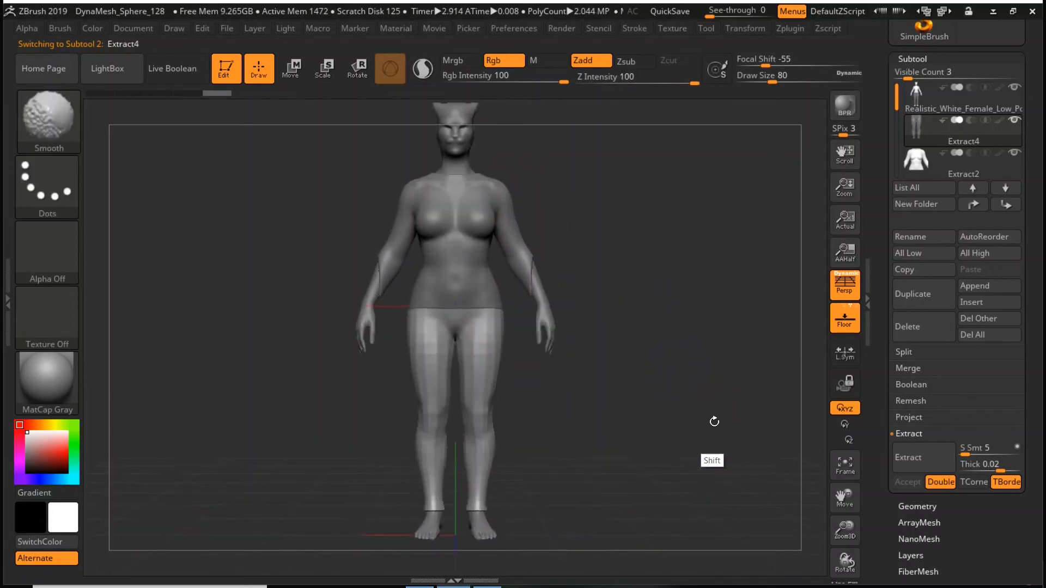
- Select the shirt subtool and pull its side hem outward over the hips with the Move brush at draw size 112
key("Down")
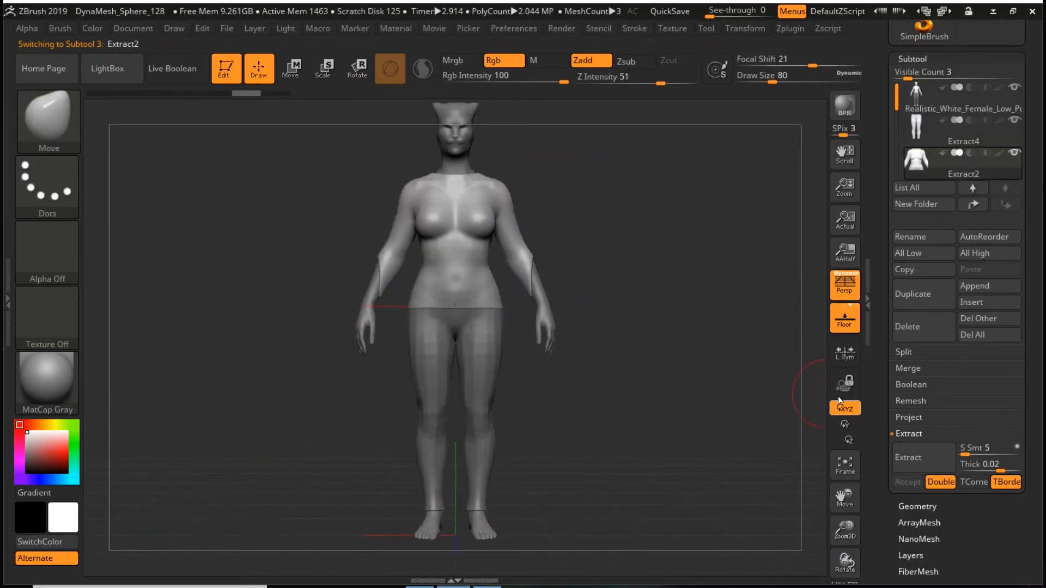
left_click_drag(850, 530, 846, 559)
key("space")
left_click_drag(697, 325, 700, 326)
key("b")
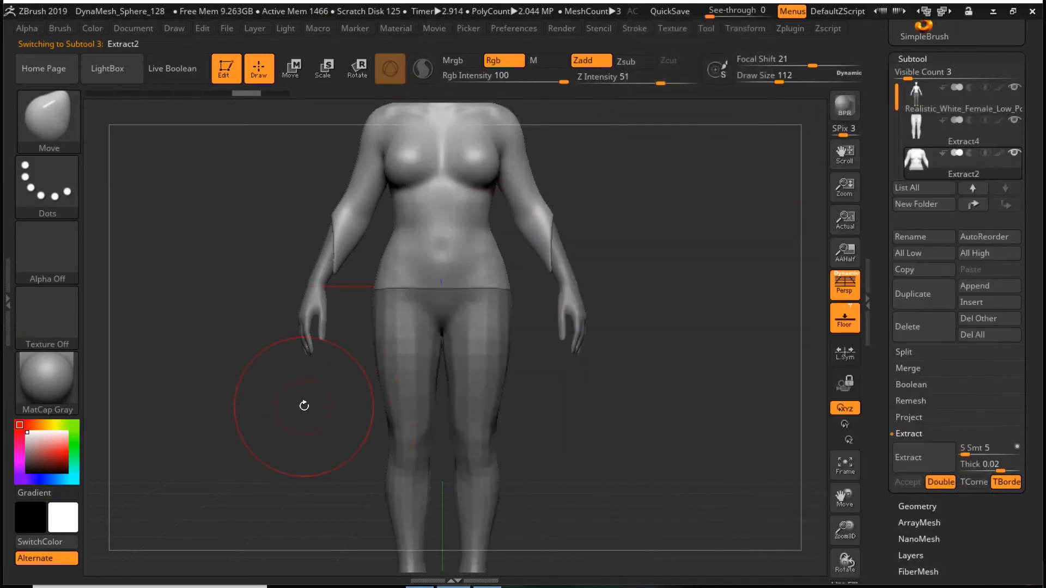
mouse_move(304, 406)
left_mouse_down()
mouse_move(477, 284)
mouse_move(477, 304)
left_mouse_up()
left_click_drag(515, 275, 537, 287)
left_click_drag(599, 267, 695, 274)
left_click_drag(512, 261, 515, 254)
- Reshape the shirt's belly and flare its lower hem from several angles with the Move brush, and reselect the body subtool
mouse_move(703, 252)
left_mouse_down()
mouse_move(623, 245)
mouse_move(602, 258)
left_mouse_up()
left_click_drag(485, 288, 488, 301)
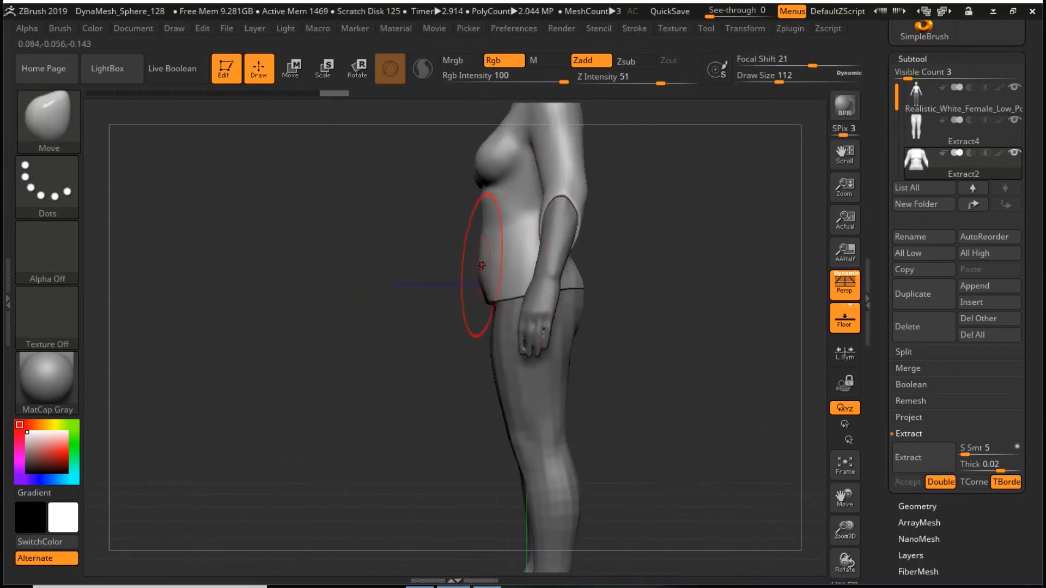
left_click_drag(482, 263, 492, 259)
left_click_drag(642, 231, 596, 298)
left_click_drag(710, 210, 752, 213)
left_click_drag(580, 287, 576, 284)
left_click_drag(680, 256, 750, 228)
left_click_drag(776, 265, 783, 312, "shift")
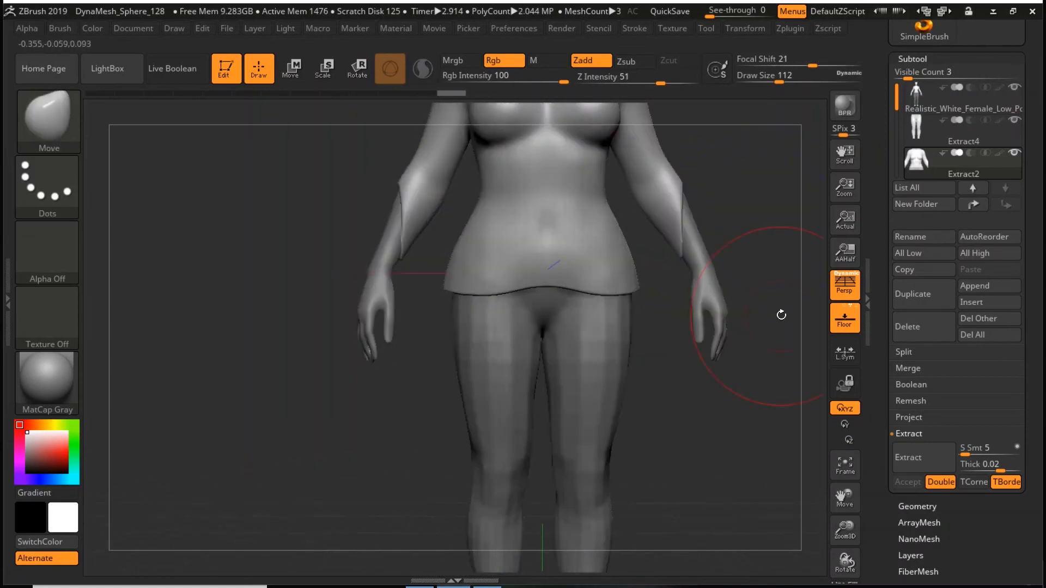
key("f")
key("f")
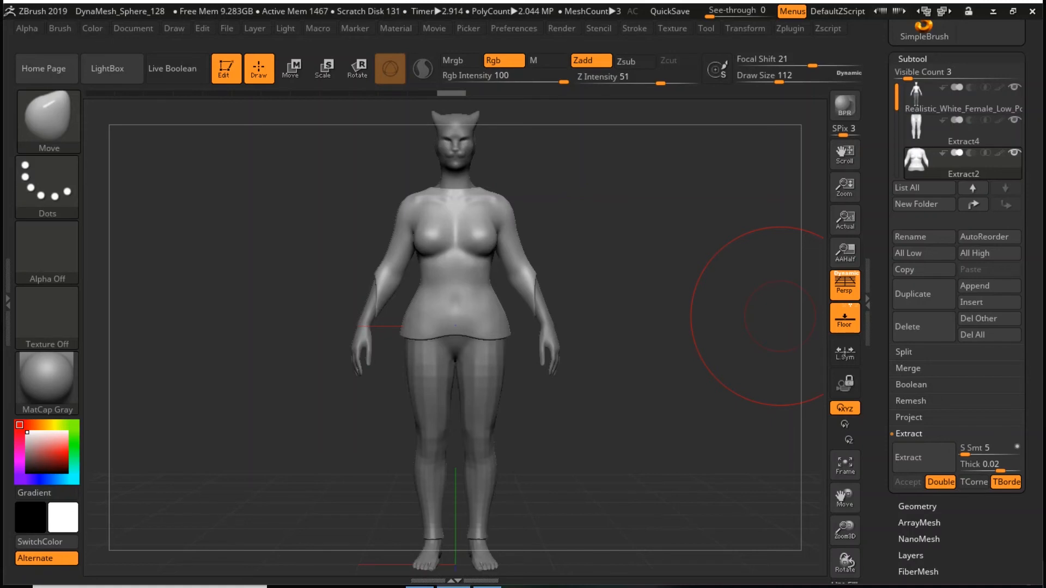
left_click(918, 95)
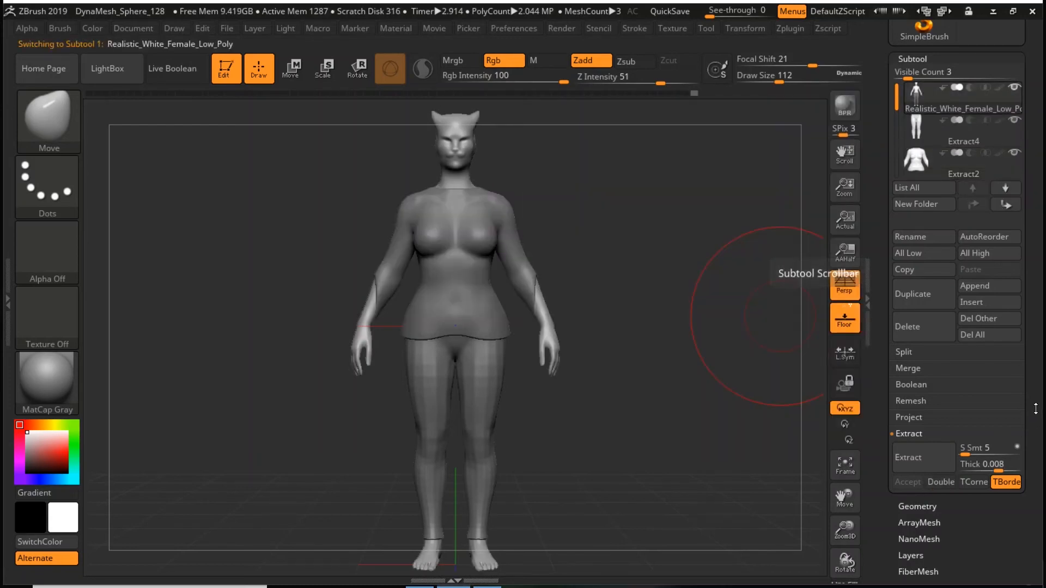
- Merge the trouser and shirt subtools down into the body subtool, accepting the non-undoable operation note until the next restart
scroll(1035, 374, "down", 3)
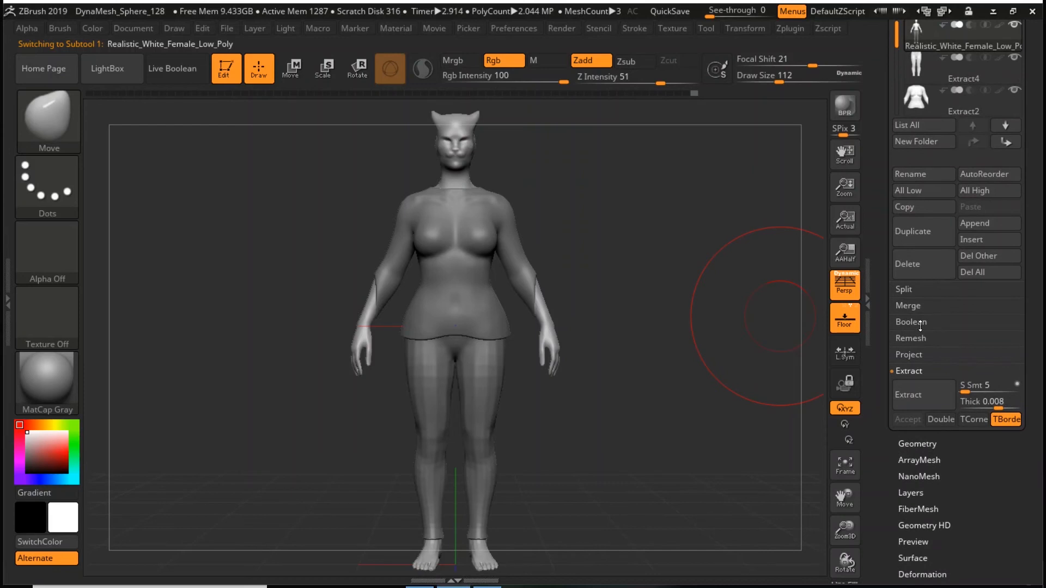
left_click(914, 305)
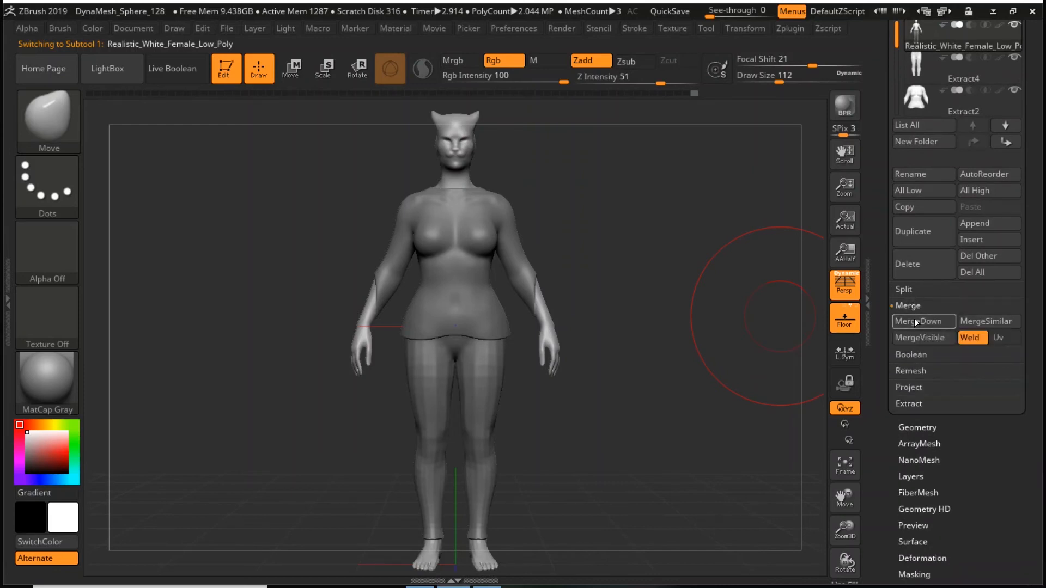
left_click(916, 322)
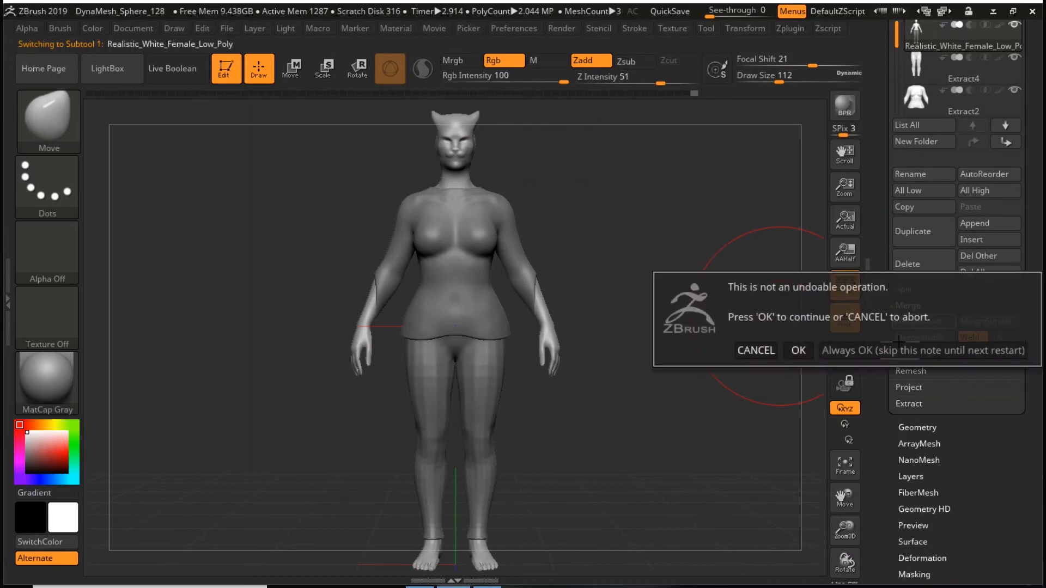
left_click(844, 350)
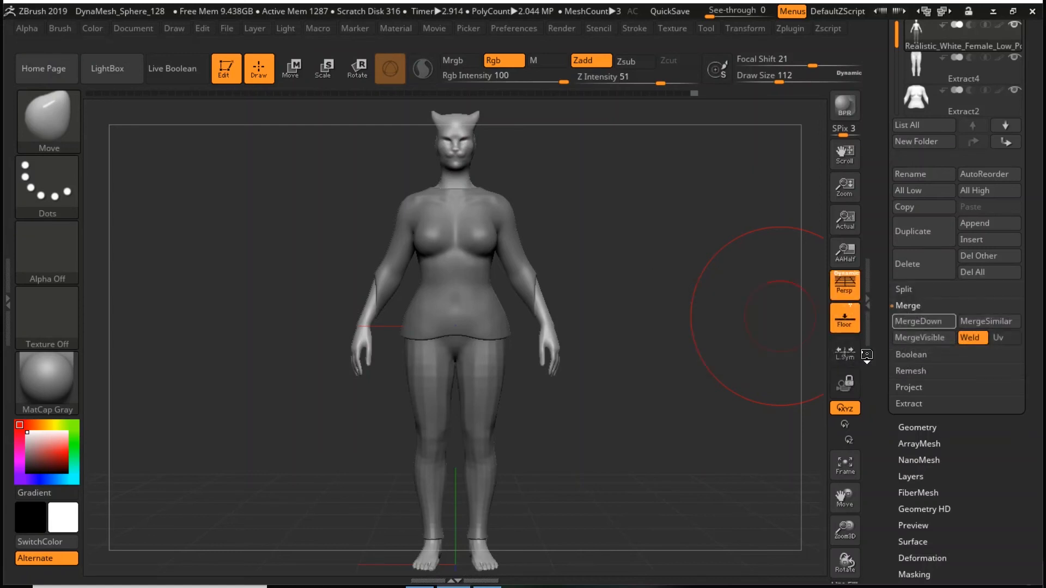
left_click(933, 322)
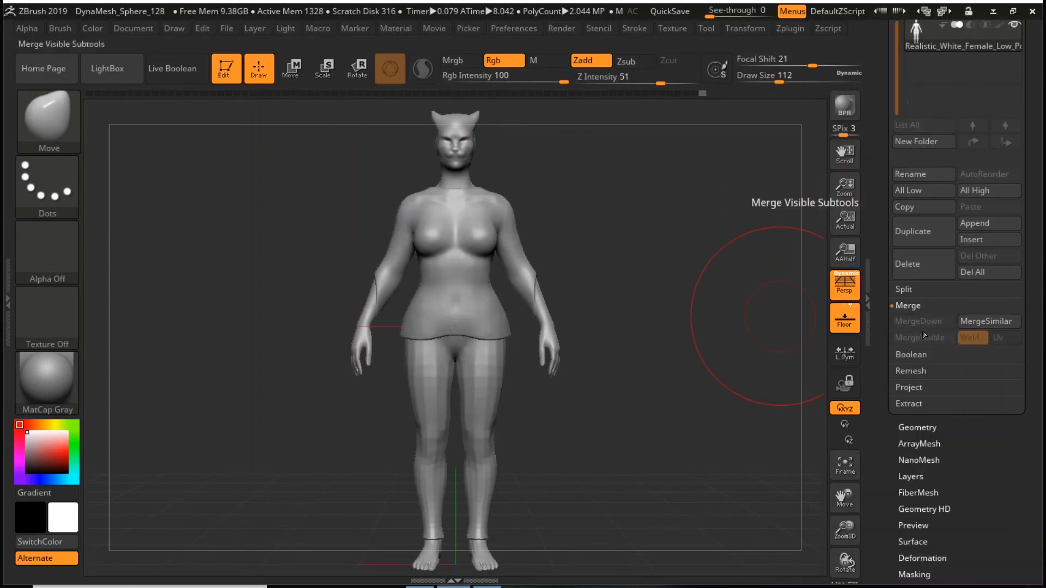
left_click_drag(697, 398, 723, 411)
key("f")
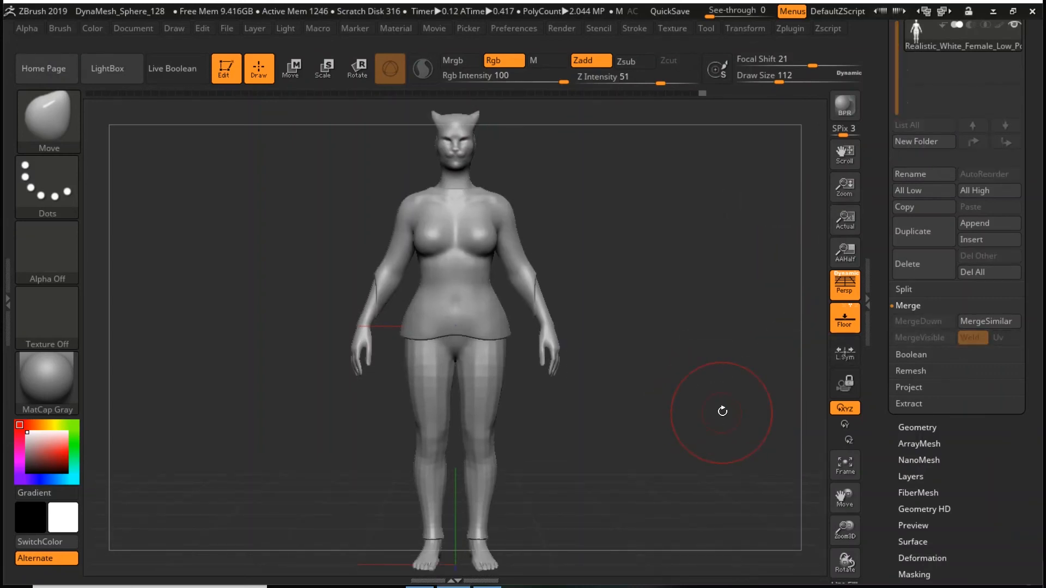
- Mask both arms at draw size 62 and invert the mask so only the arms can be transformed
key("ctrl")
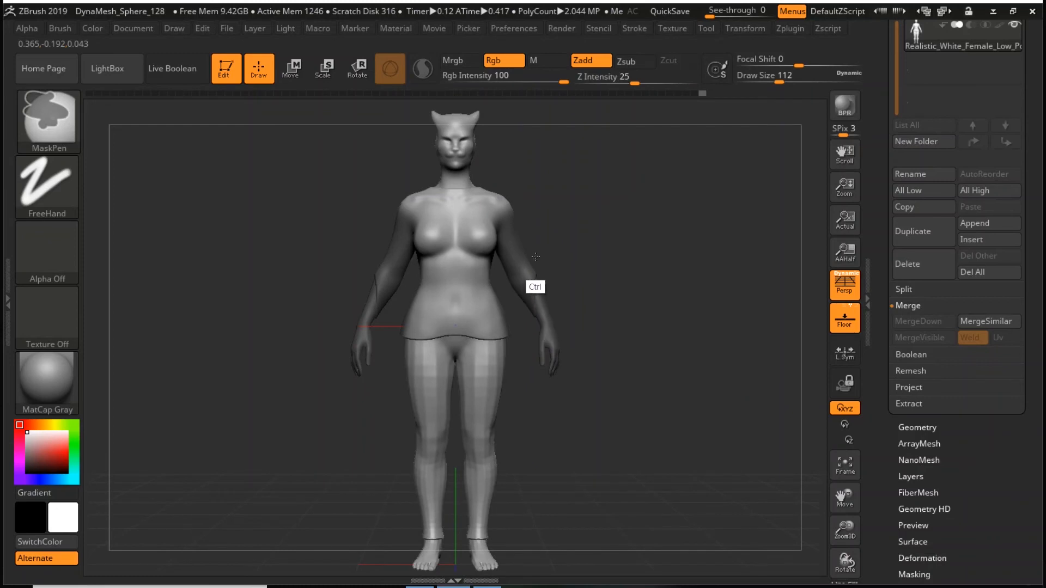
key("space")
left_click_drag(642, 267, 629, 271)
key("ctrl")
left_click_drag(626, 215, 670, 277, "ctrl")
mouse_move(637, 171)
left_mouse_down("ctrl")
mouse_move(630, 230)
mouse_move(520, 406)
left_mouse_up("ctrl")
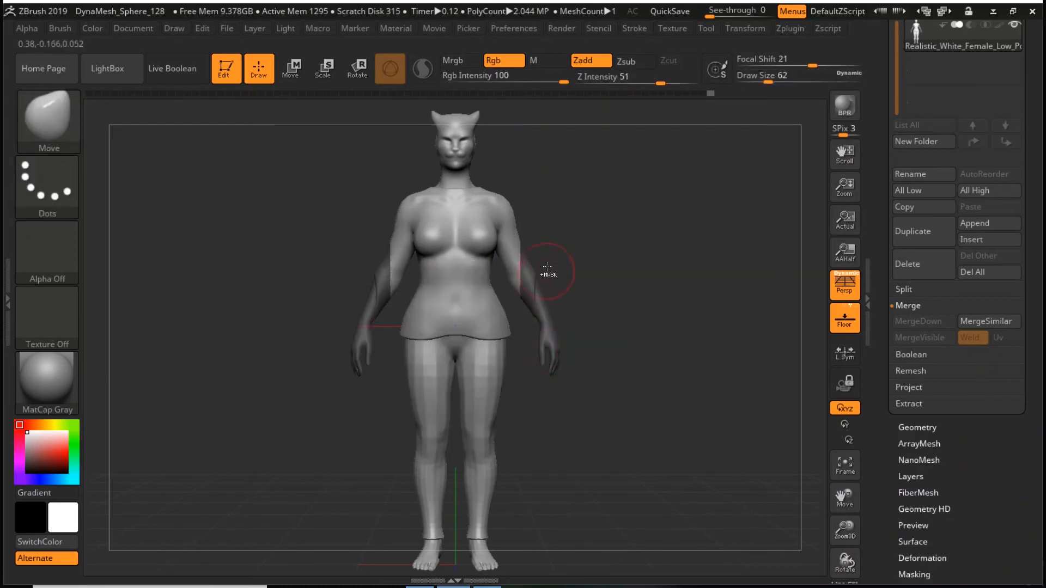
left_click(612, 229, "ctrl")
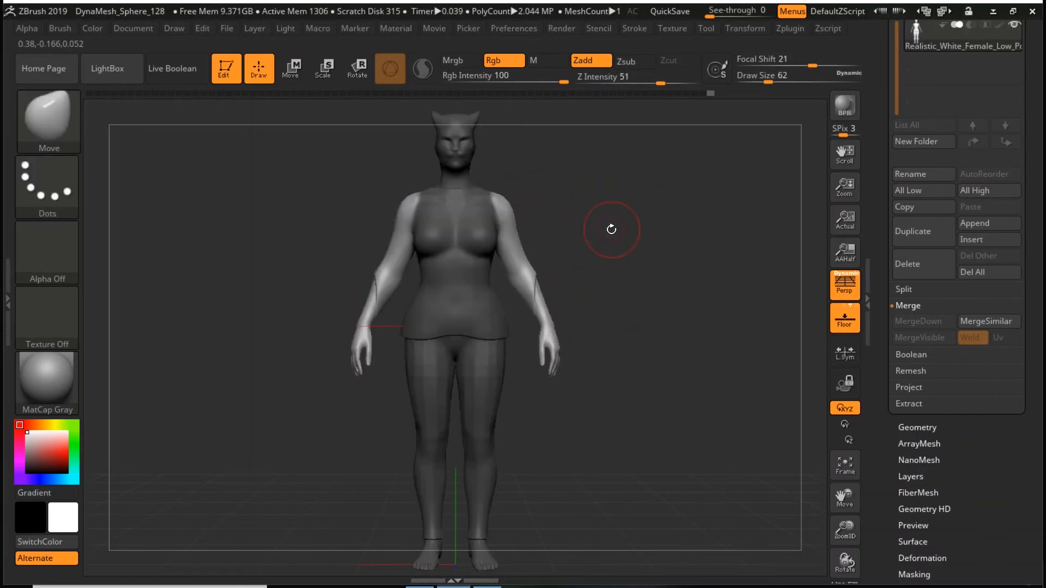
- Try rotating the unmasked arms around the shoulder with the transform gizmo, undo the rotation, and clear the mask
key("w")
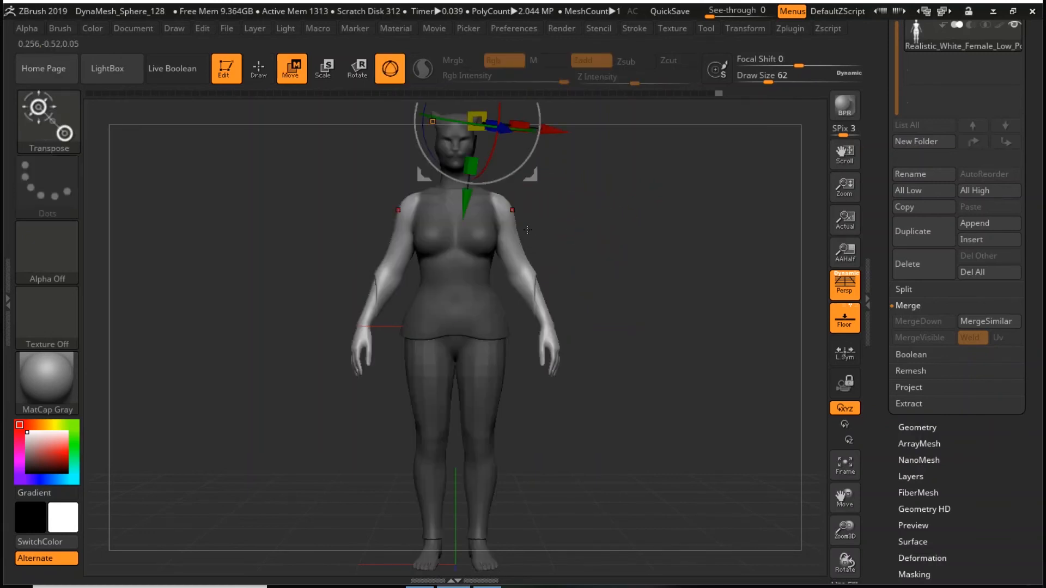
left_click(501, 209, "alt")
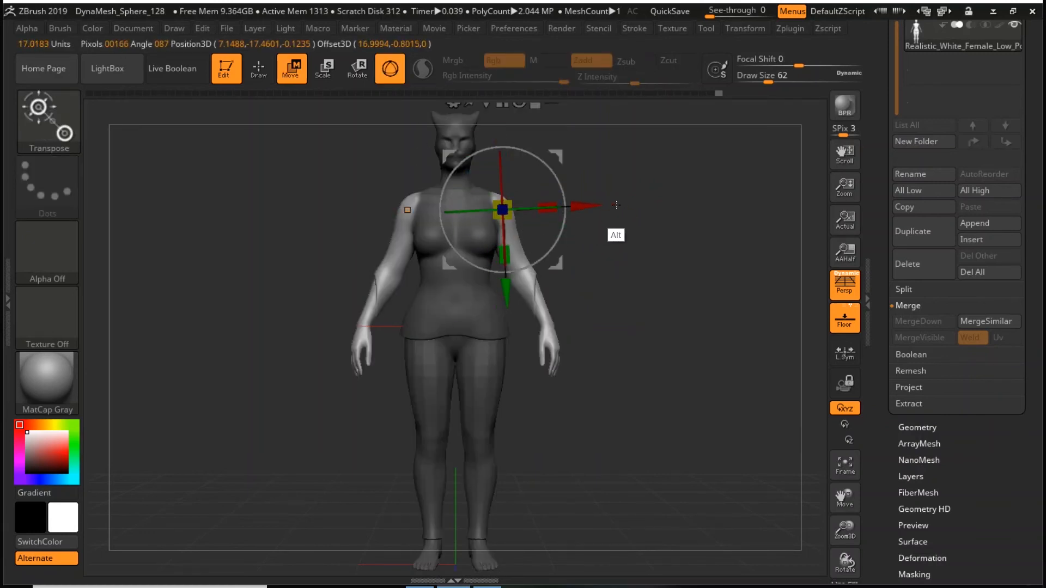
left_click_drag(567, 223, 471, 241)
mouse_move(640, 240)
left_mouse_down()
mouse_move(559, 241)
mouse_move(639, 242)
left_mouse_up()
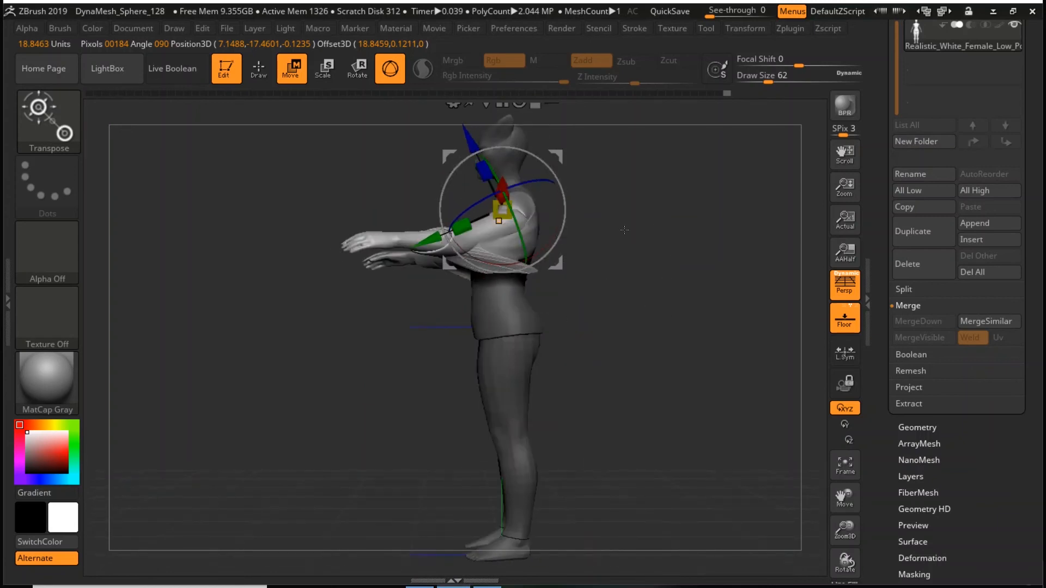
left_click_drag(658, 346, 699, 409)
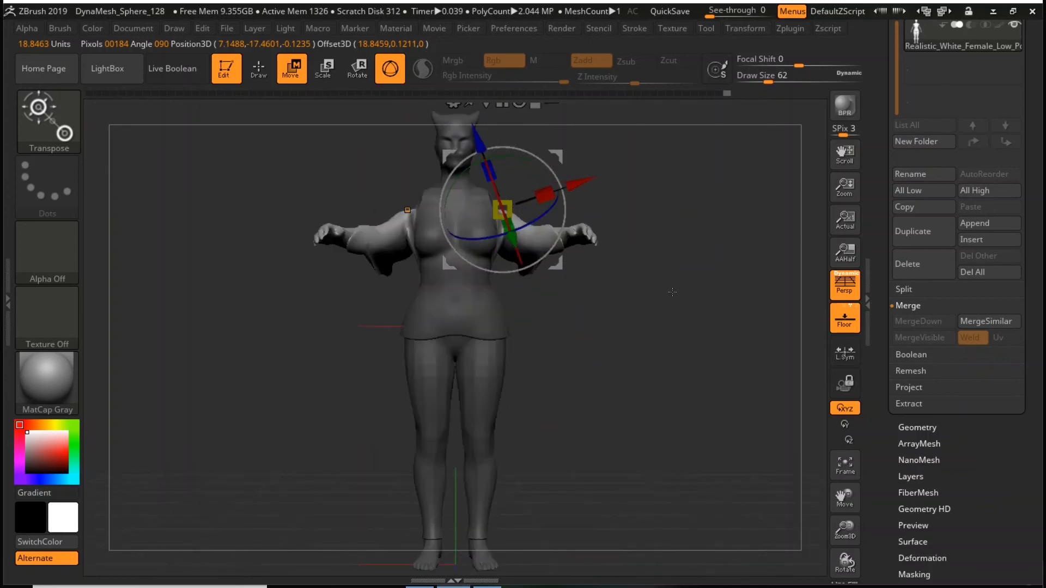
key("ctrl")
key("ctrl+z")
key("ctrl+z")
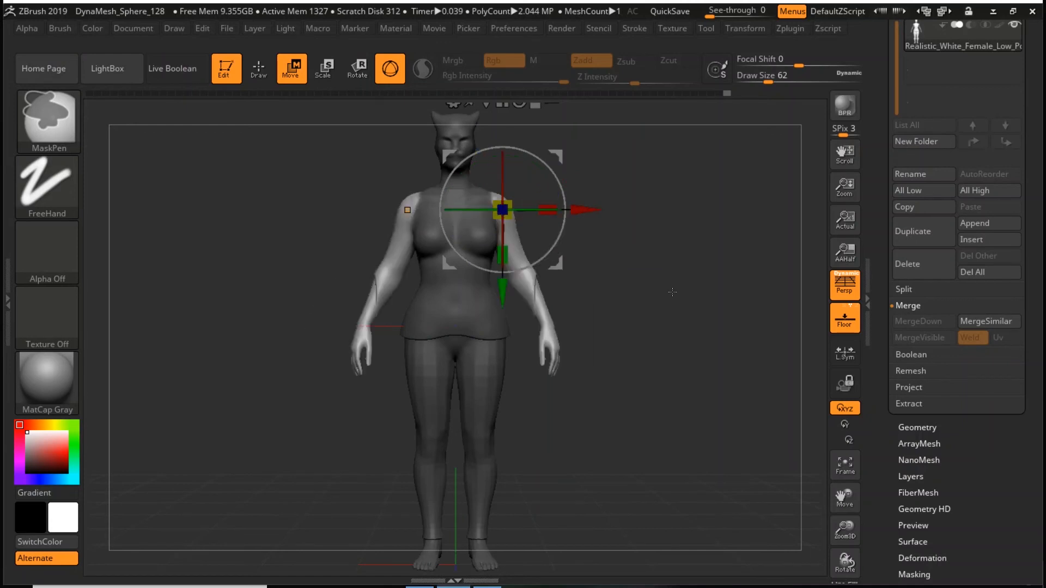
key("q")
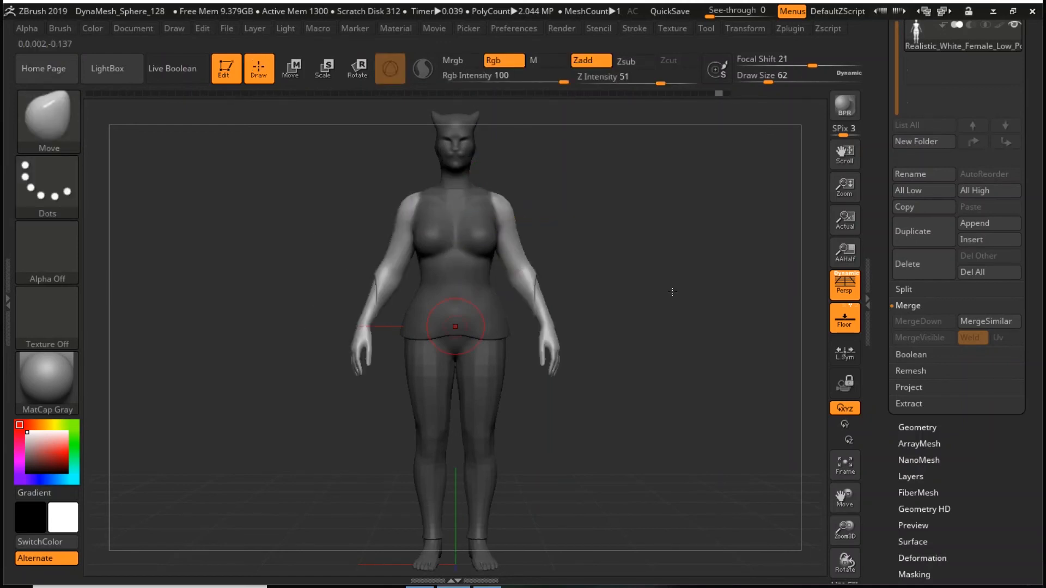
left_click_drag(636, 256, 721, 374, "ctrl")
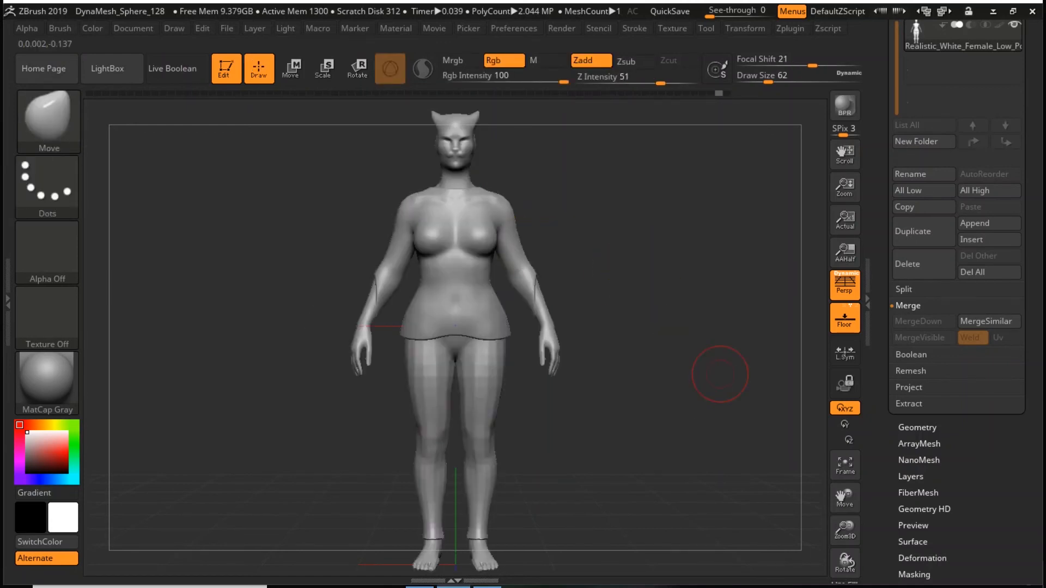
- Show the polyframe and examine the polygroups and wireframe of the merged body, shirt and trousers
key("shift")
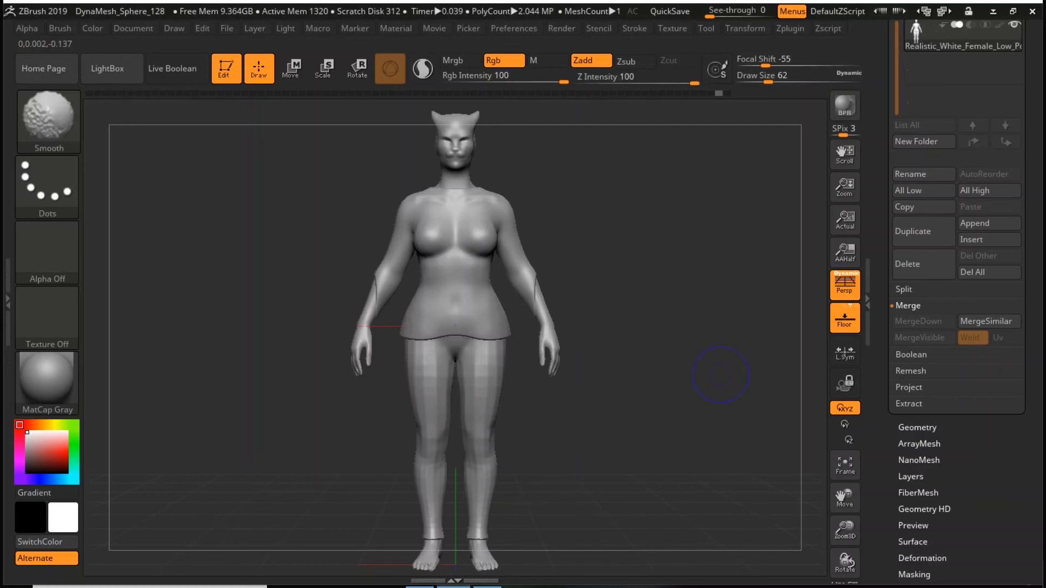
key("shift+f")
mouse_move(646, 431)
left_mouse_down()
mouse_move(601, 448)
mouse_move(625, 423)
left_mouse_up()
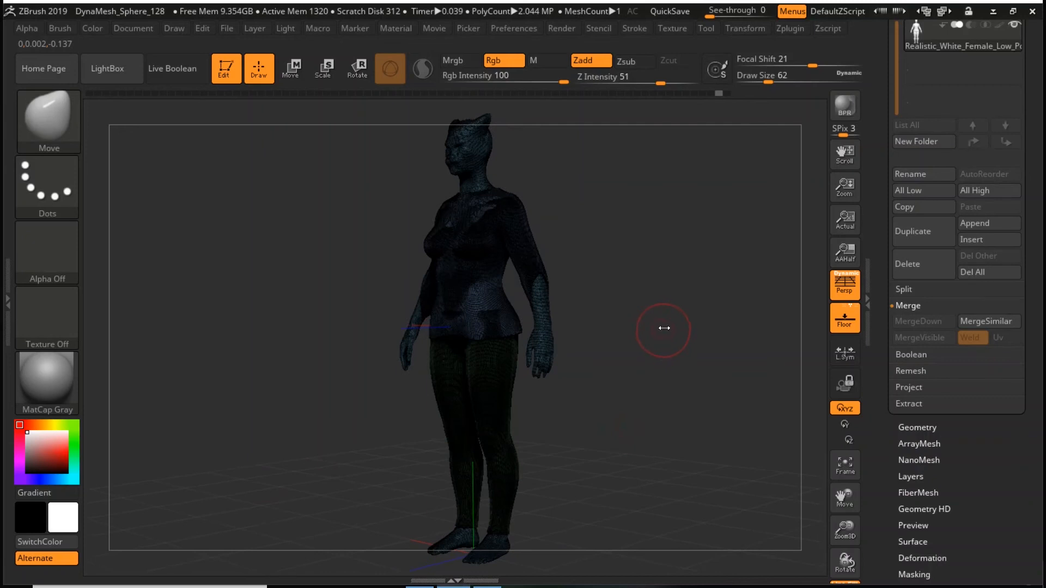
key("space")
left_click_drag(664, 329, 677, 325)
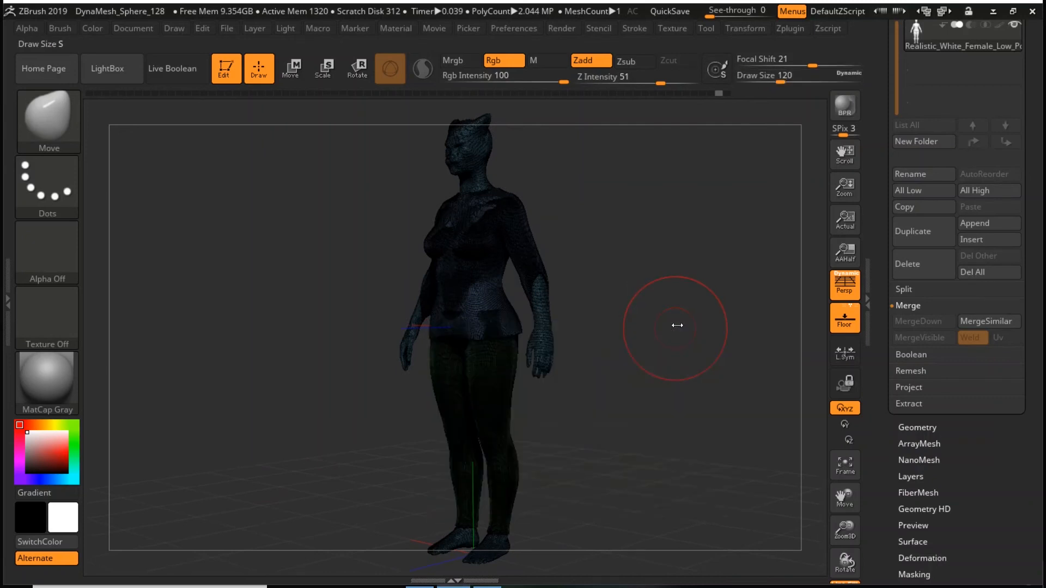
mouse_move(609, 451)
left_mouse_down()
mouse_move(633, 452)
mouse_move(622, 456)
left_mouse_up()
left_click_drag(585, 387, 618, 386)
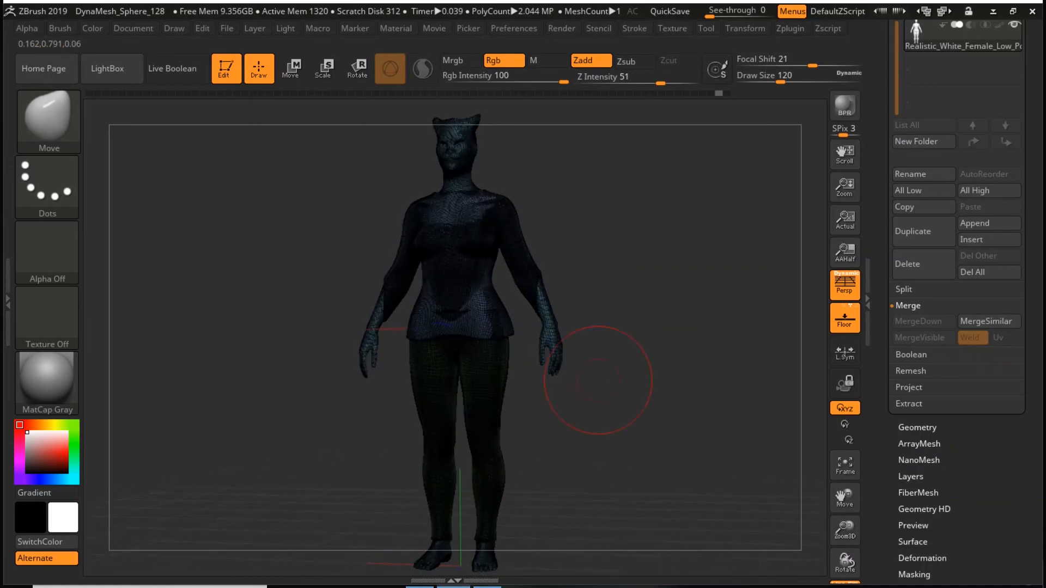
left_click_drag(848, 536, 850, 578)
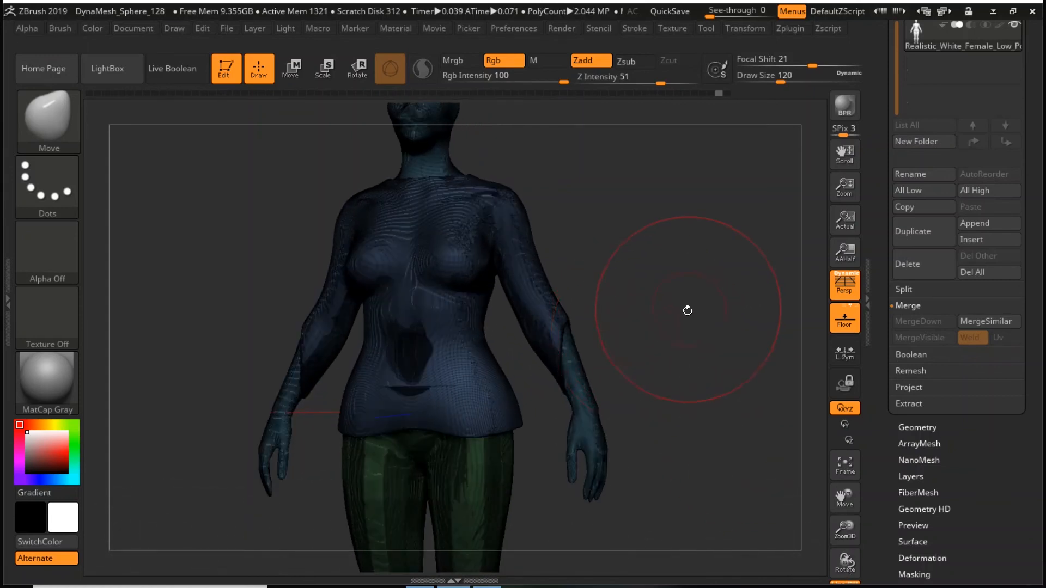
- Try pulling the sleeve and the shirt's side hem outward with the Move brush at draw size 77, undo both strokes, and hide the polyframe
key("space")
left_click_drag(691, 310, 679, 312)
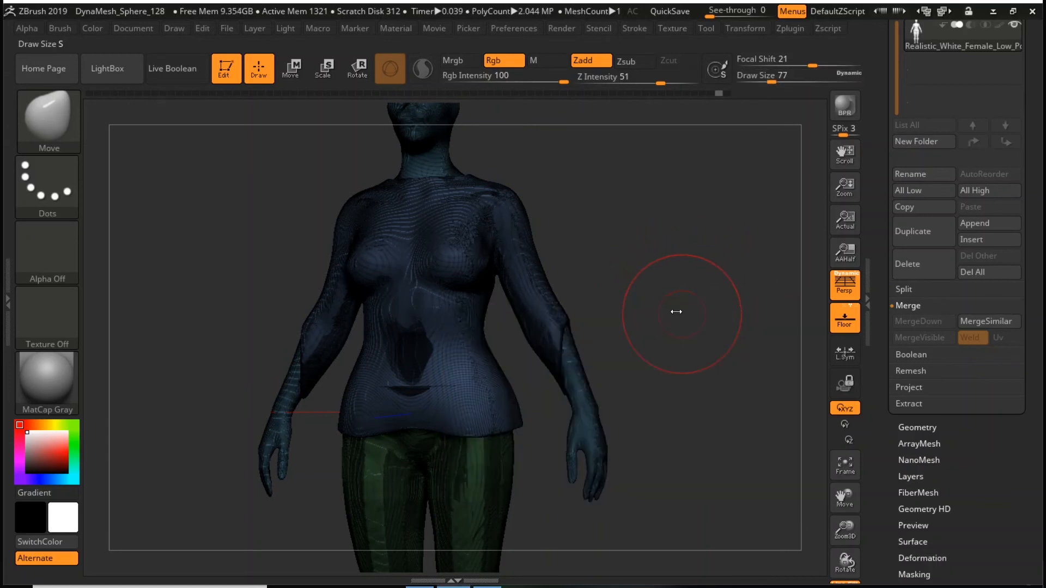
left_click_drag(550, 289, 583, 270)
key("ctrl+z")
left_click_drag(511, 424, 561, 414)
key("shift+f")
key("ctrl+z")
mouse_move(673, 299)
left_mouse_down("shift")
mouse_move(675, 348)
mouse_move(711, 398)
left_mouse_up("shift")
key("f")
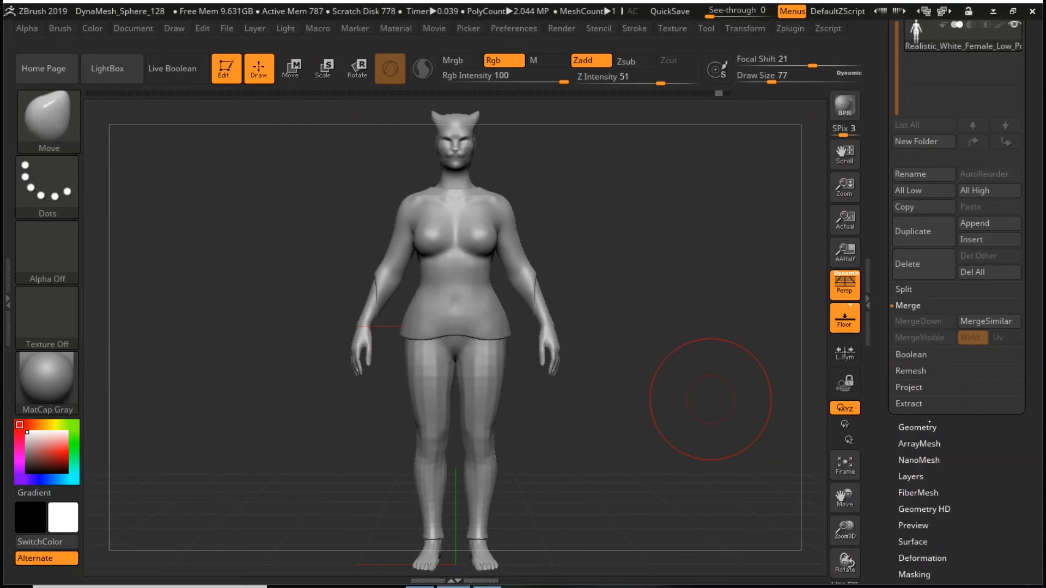
- Update the DynaMesh of the merged character at resolution 1208 and check its wireframe
left_click(926, 425)
key("ctrl")
left_click_drag(629, 256, 717, 429, "ctrl")
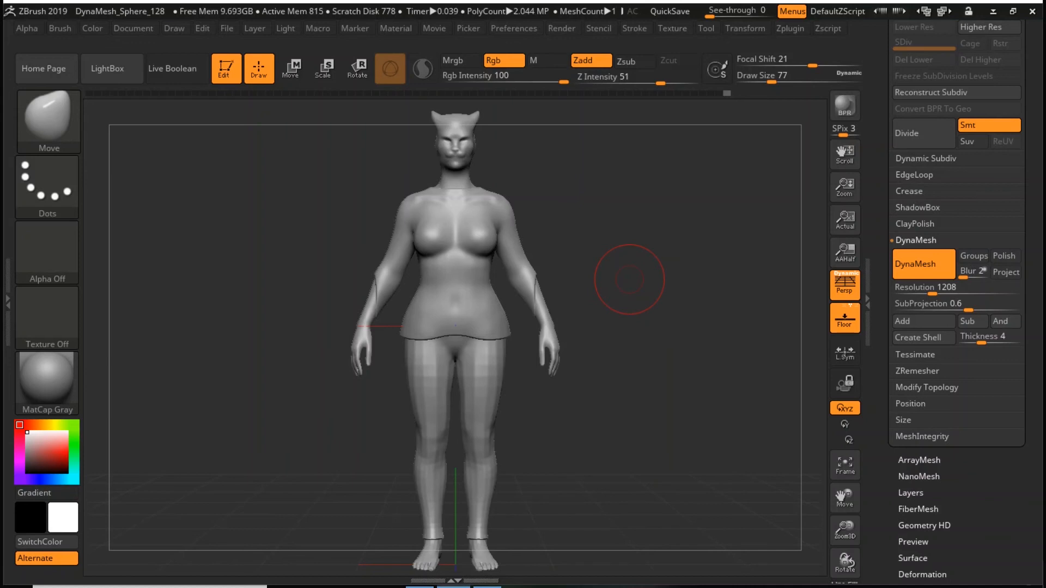
key("shift+f")
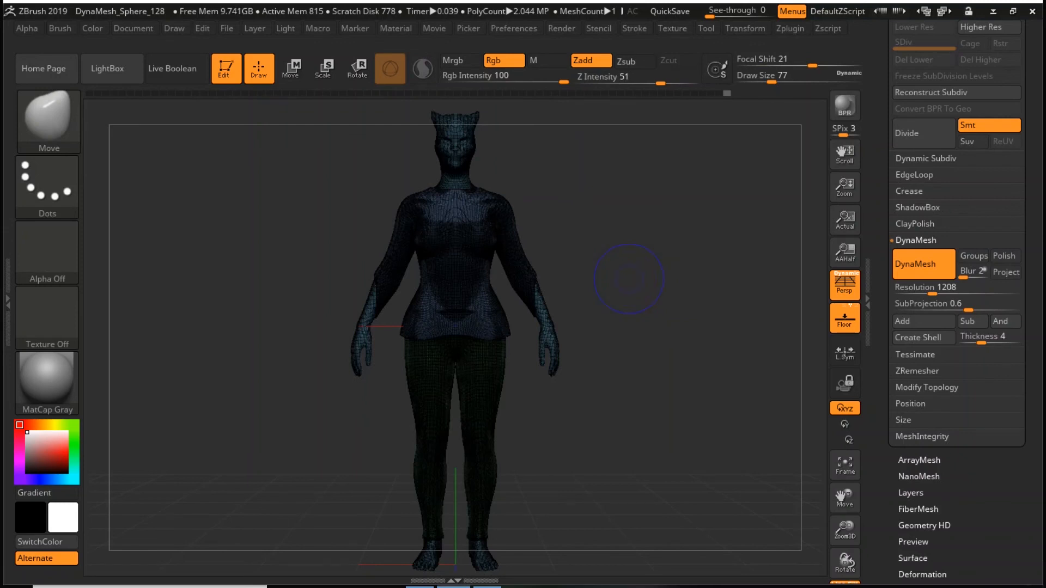
key("shift+f")
- Pre-process the current subtool in Decimation Master and show its polyframe
left_click(790, 27)
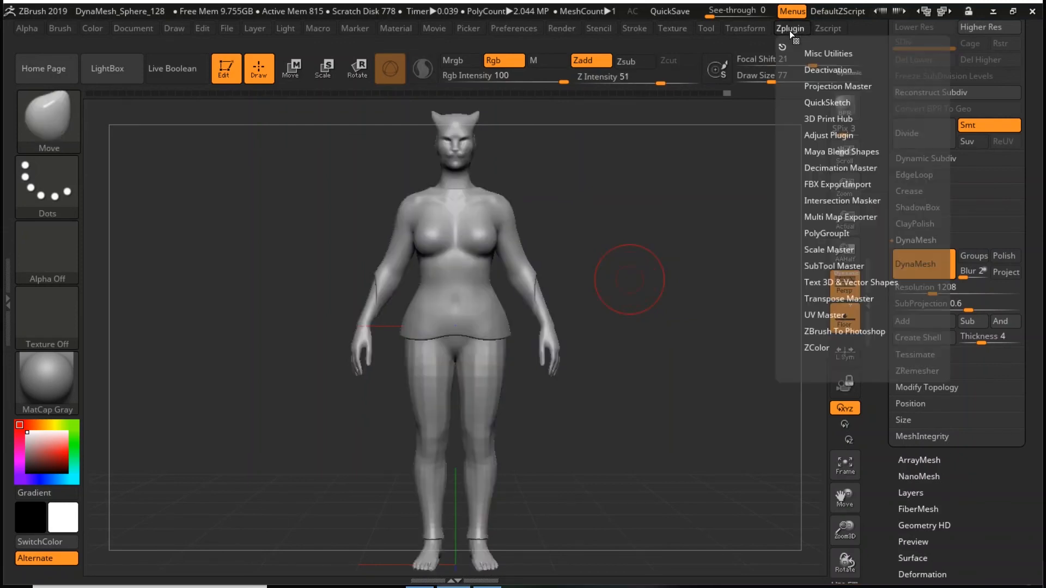
left_click(846, 169)
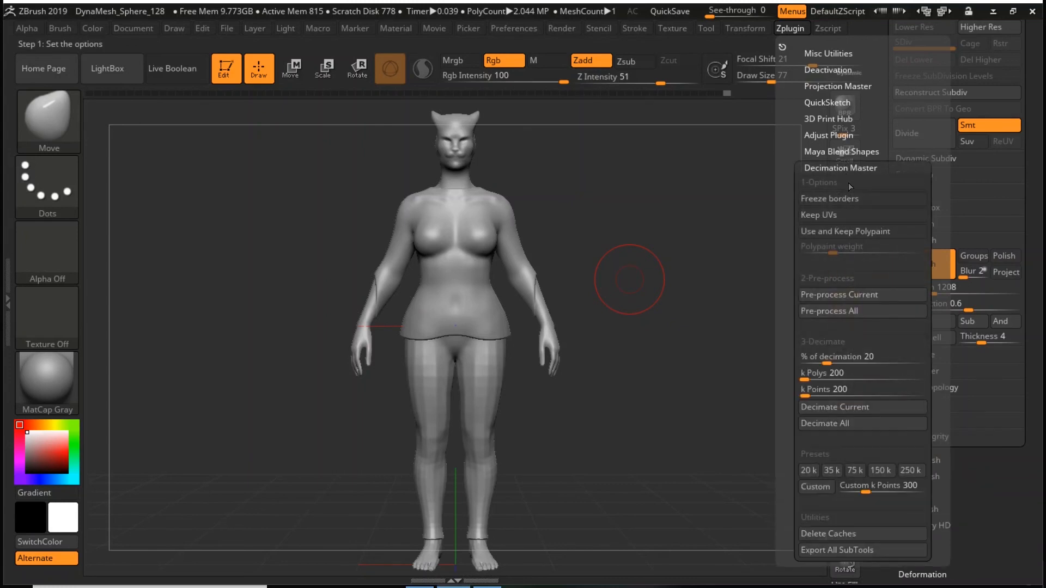
left_click(861, 296)
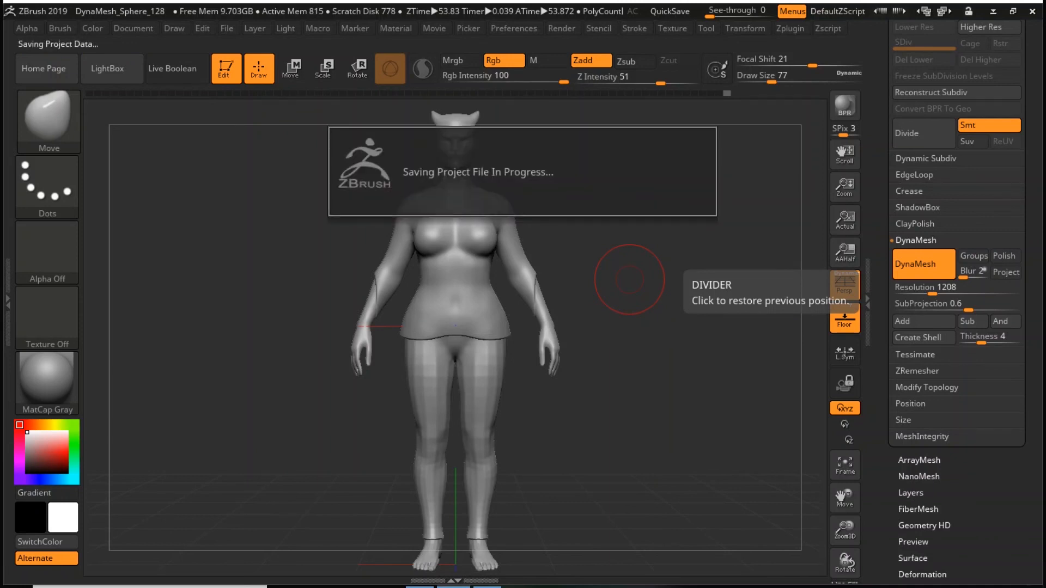
key("shift+f")
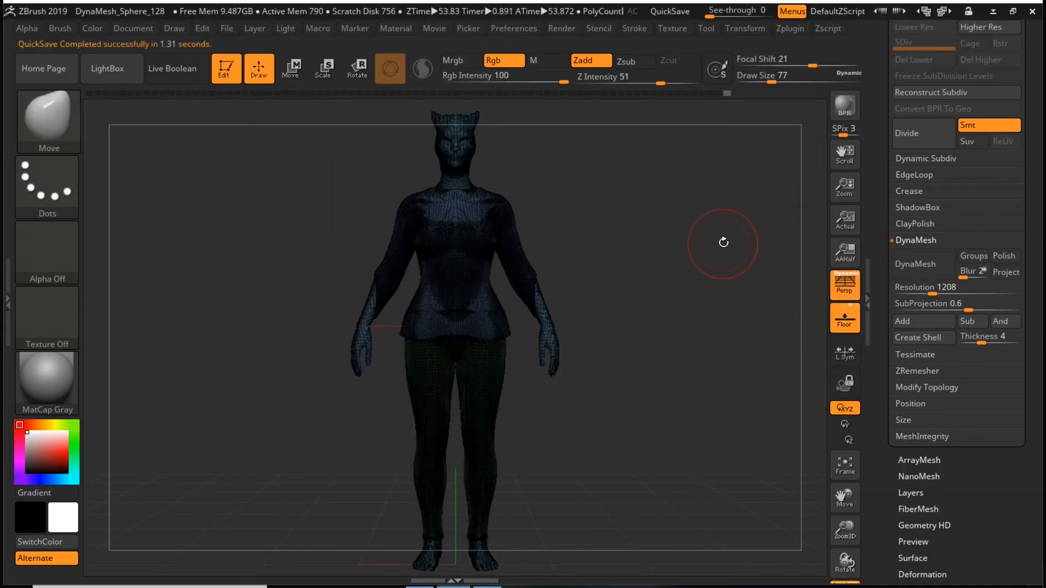
mouse_move(723, 242)
left_mouse_down("alt")
mouse_move(757, 303)
mouse_move(731, 427)
mouse_move(730, 362)
mouse_move(725, 410)
mouse_move(727, 396)
left_mouse_up("alt")
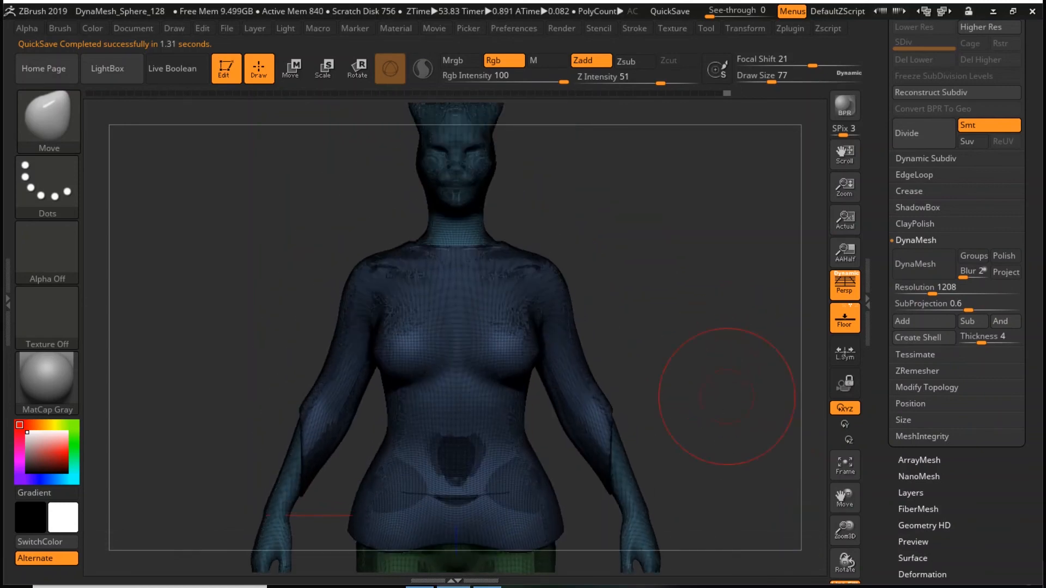
- Try decimating the character with the 150 k preset, inspect the mesh around the face and chest, and undo the decimation
left_click(790, 28)
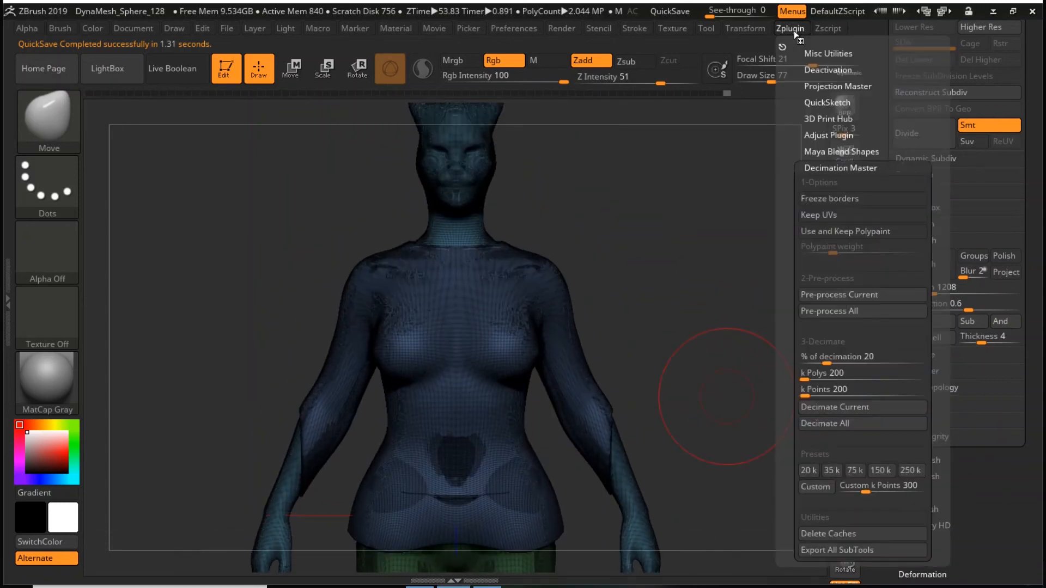
left_click(883, 471)
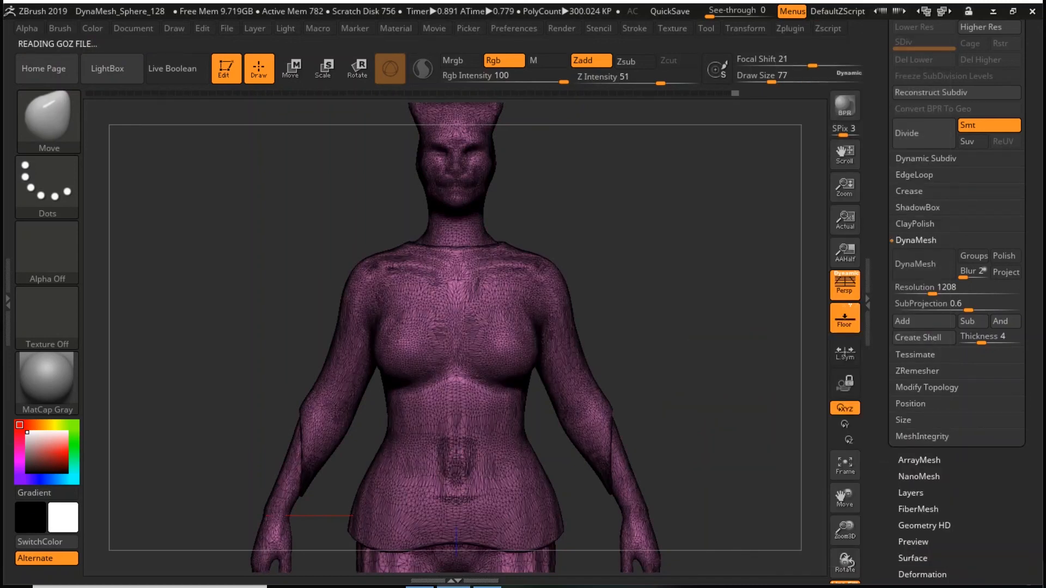
left_click_drag(845, 530, 824, 517)
left_click_drag(737, 417, 728, 490, "alt")
left_click_drag(740, 358, 749, 440, "alt")
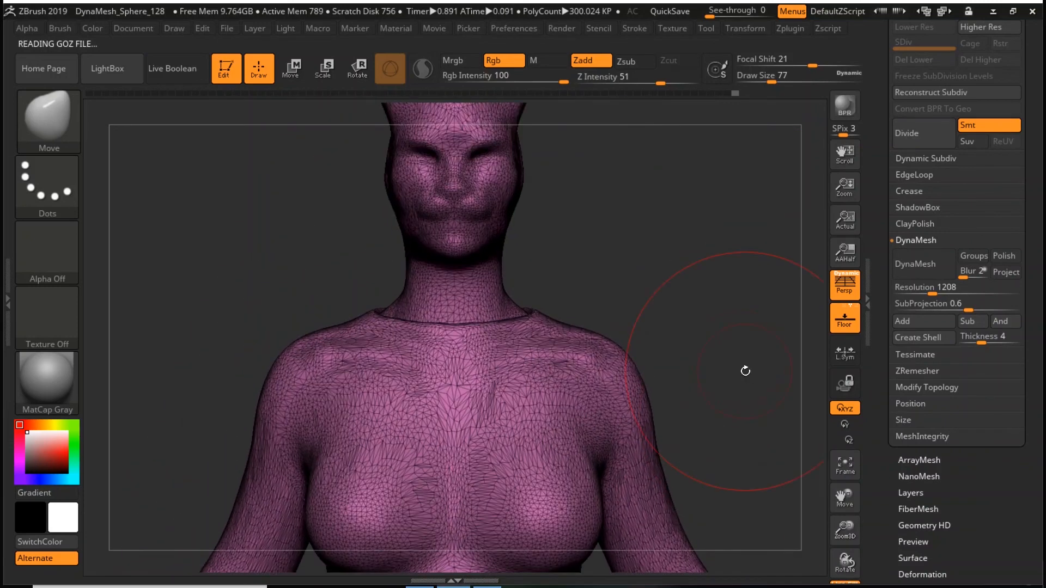
key("ctrl+z")
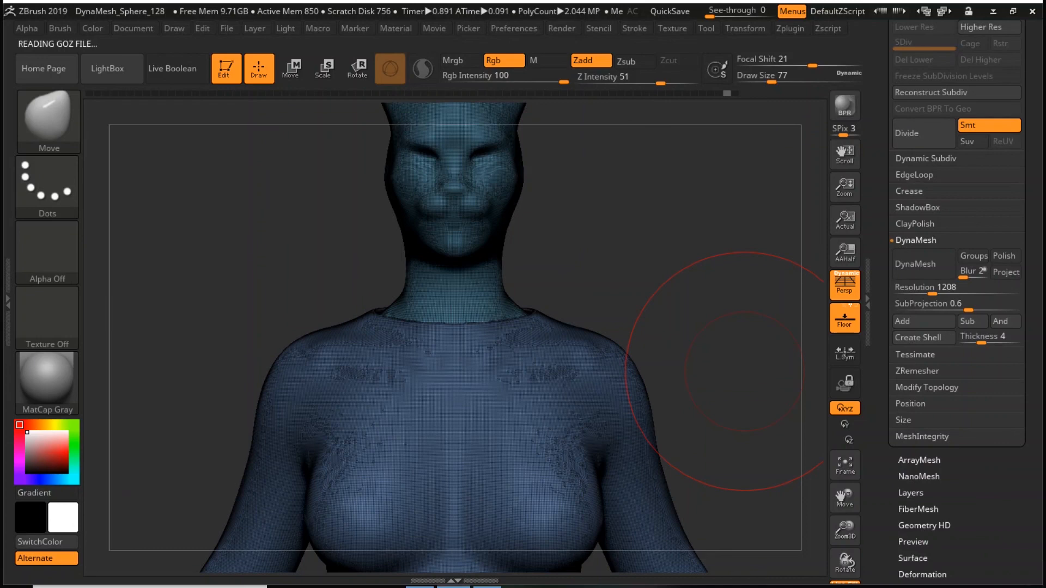
key("f")
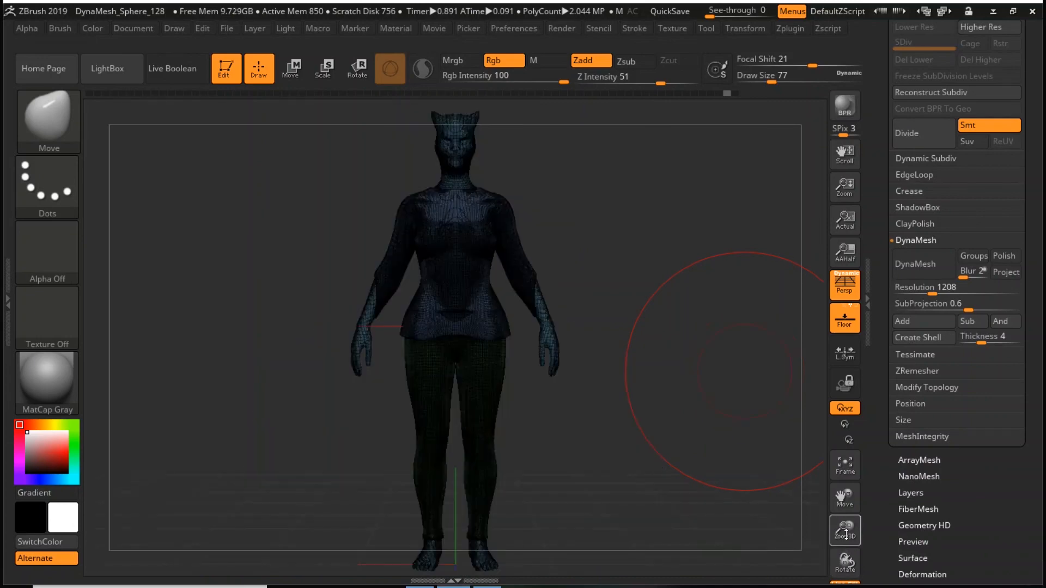
- Examine the dense mesh up close, redo the character's decimation to compare the polygons, and hide the polyframe
left_click_drag(846, 529, 848, 569)
left_click_drag(749, 301, 783, 577, "alt")
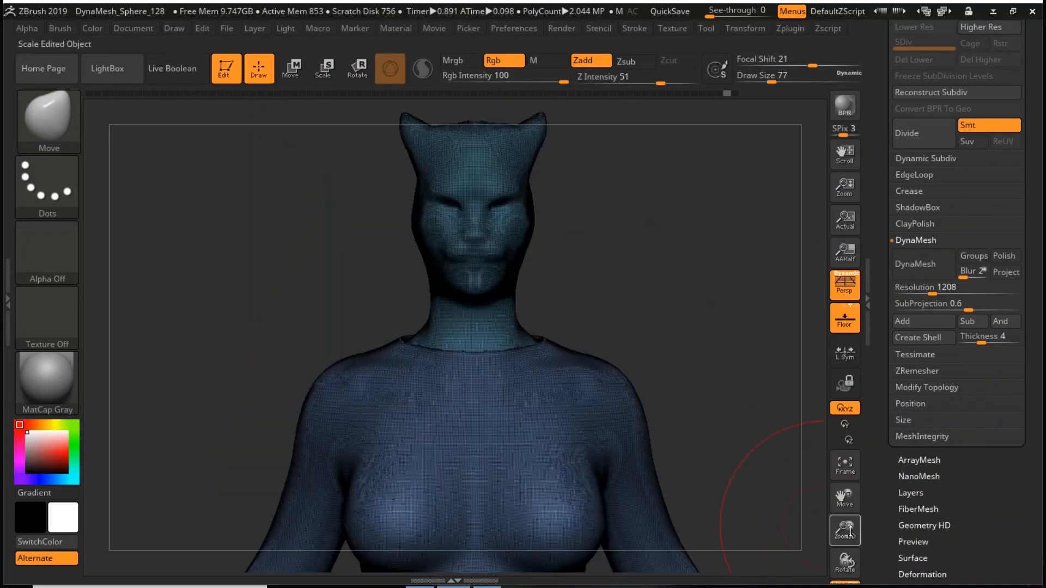
left_click_drag(843, 529, 849, 583)
left_click_drag(732, 357, 704, 506, "alt")
left_click_drag(774, 284, 751, 318, "alt")
left_click_drag(848, 525, 850, 576)
left_click(735, 93)
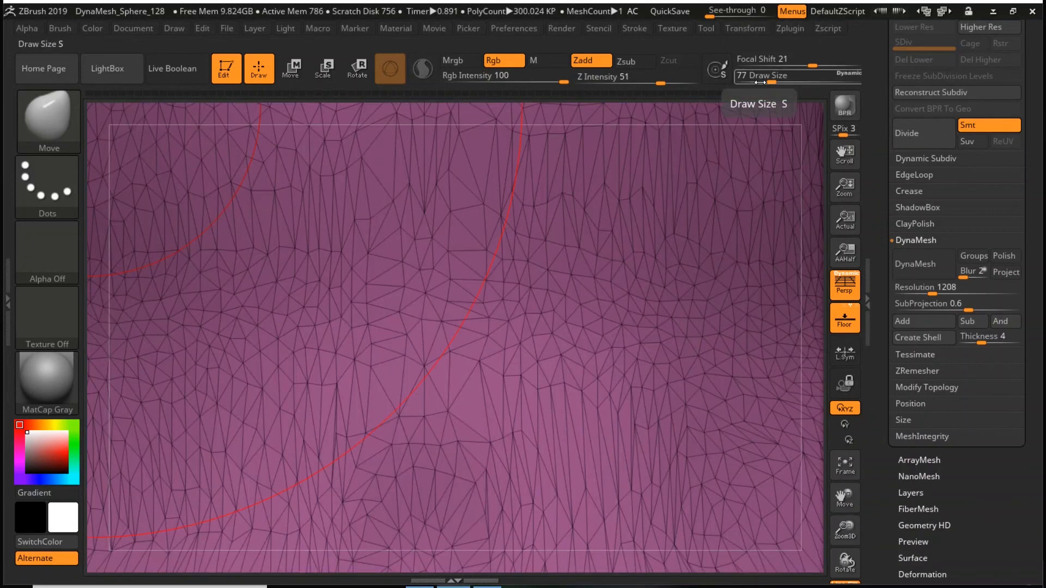
key("f")
key("shift+f")
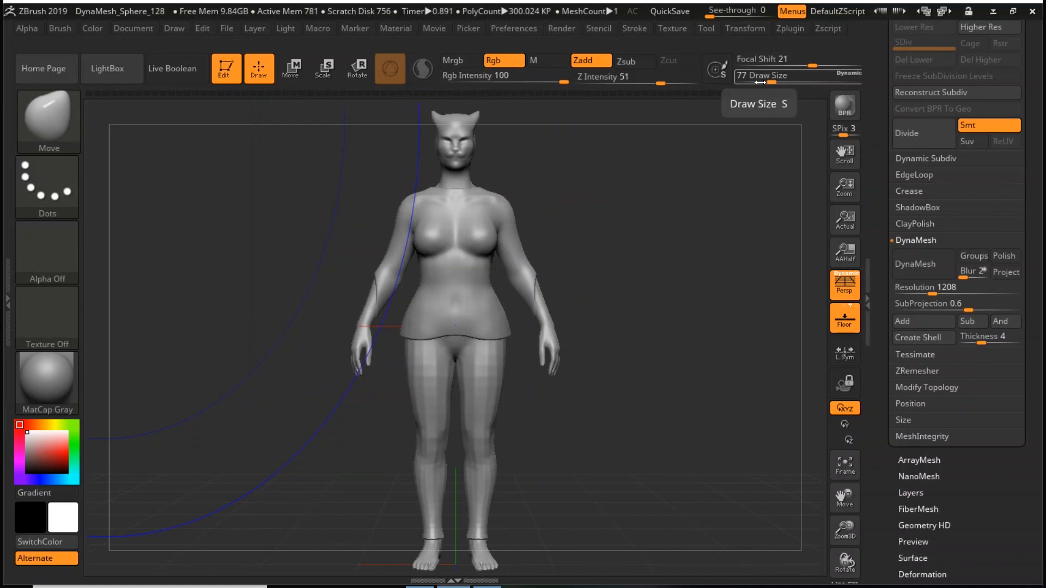
- Export the decimated character to the Downloads folder as an OBJ file named CatLady
left_click(711, 28)
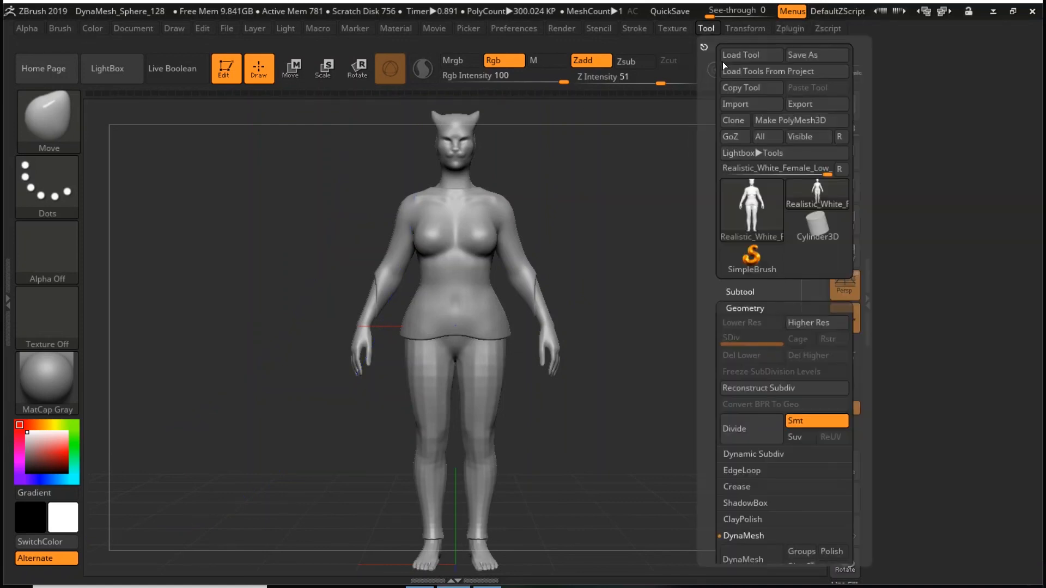
left_click(815, 104)
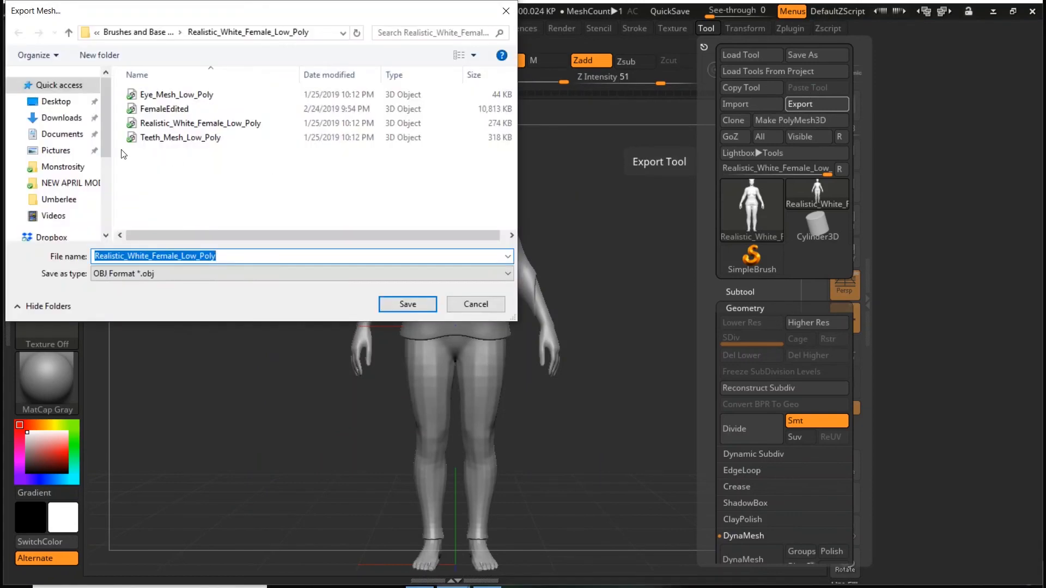
left_click(59, 117)
double_click(187, 256)
key("BackSpace")
type("CatLady")
key("Return")
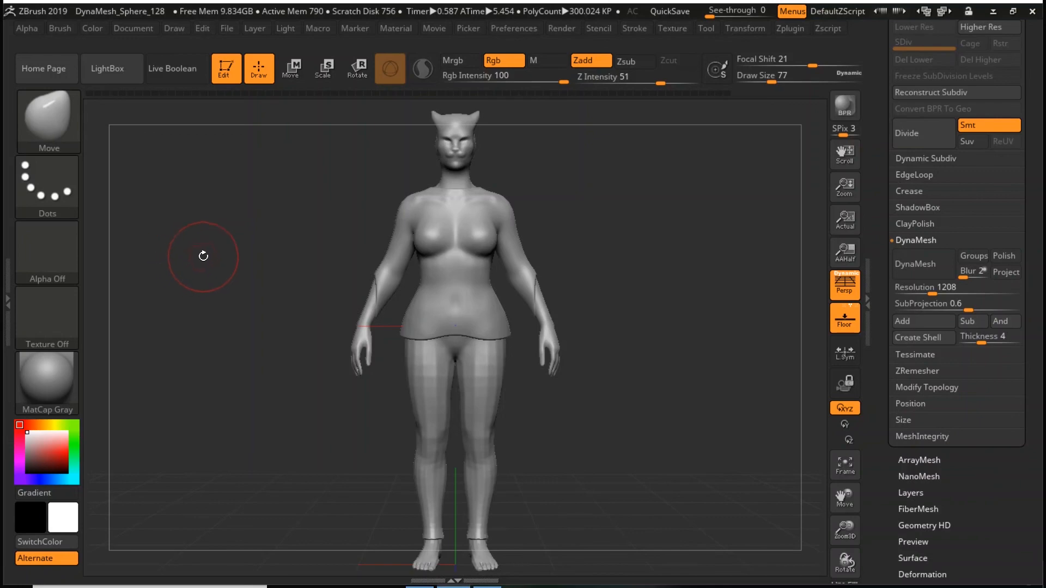
- Bring up the Windows list of installed applications
key("super")
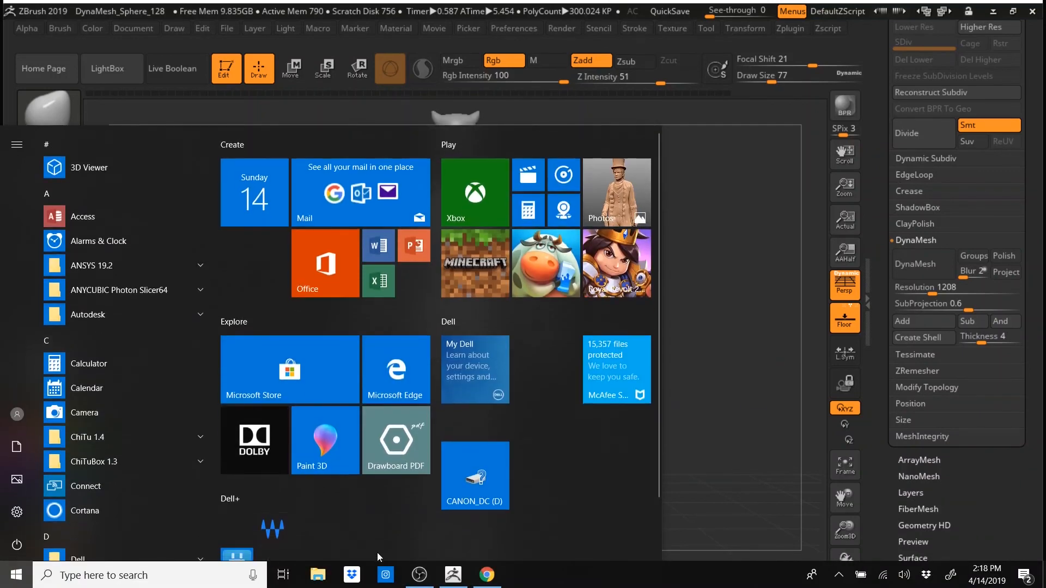